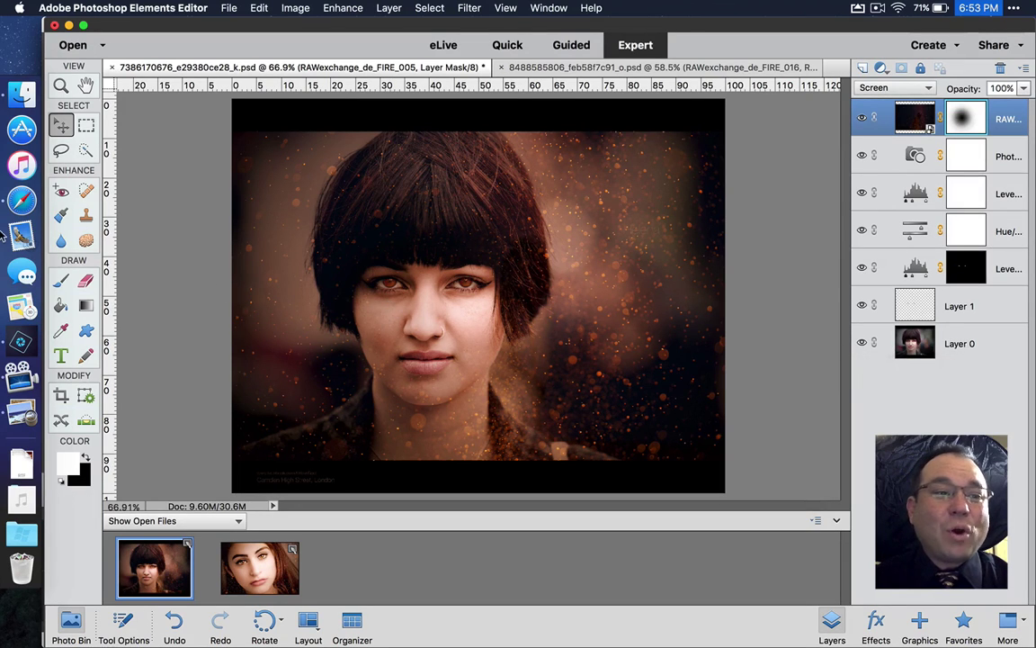
# Switch to Safari, check the license options of the Fire and Sparks texture pack, and return to Photoshop Elements
pyautogui.click(16, 205)
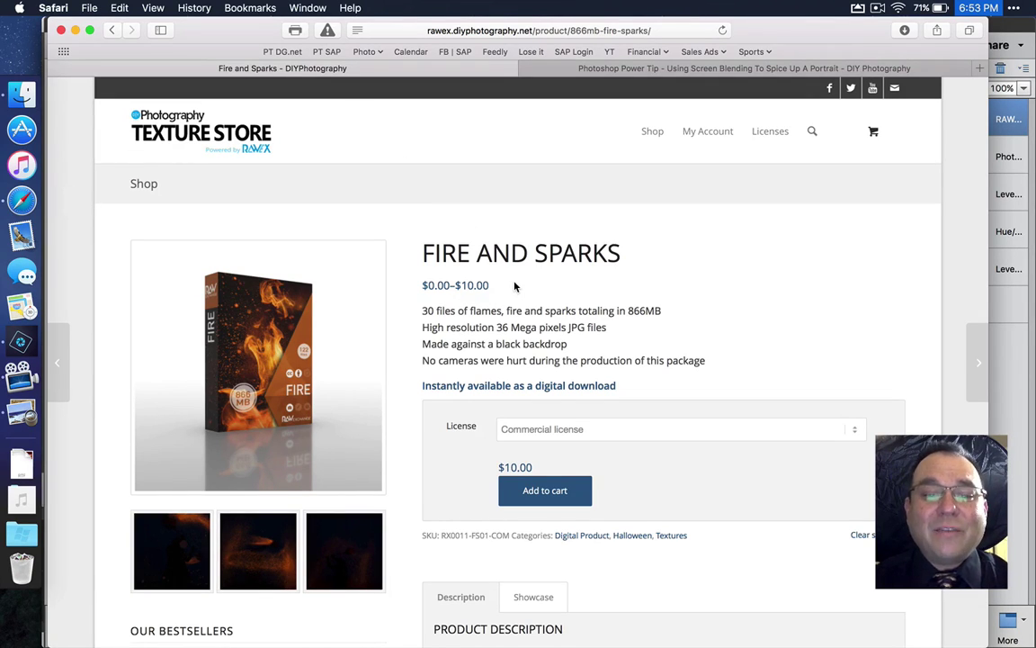
pyautogui.click(694, 432)
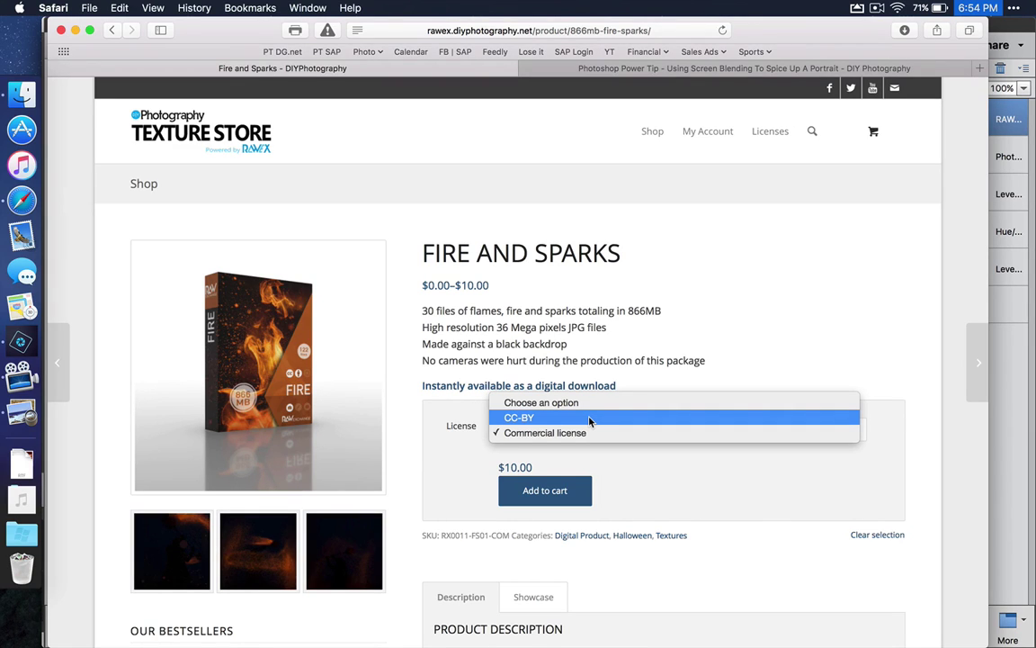
pyautogui.click(20, 342)
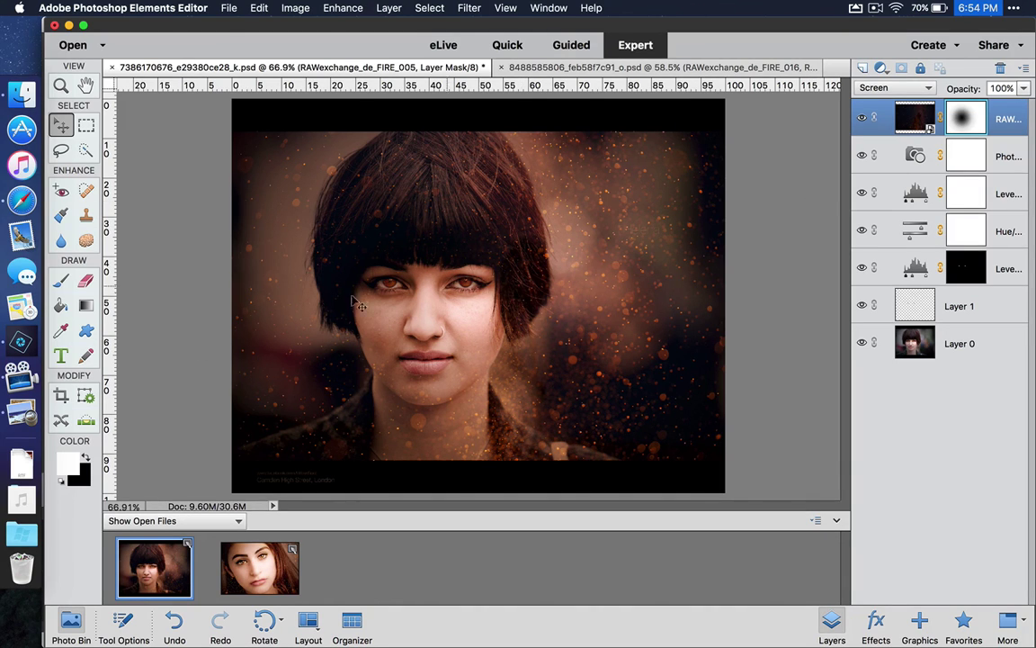
# Switch to Preview, view the two source portrait screenshots, and return to Photoshop Elements
pyautogui.click(20, 411)
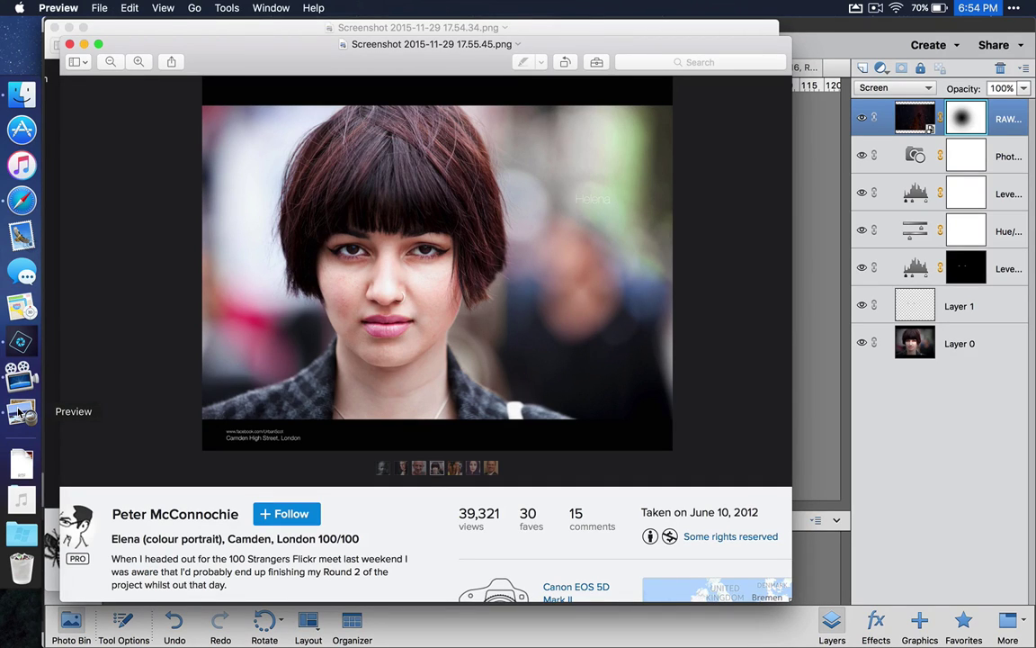
pyautogui.click(557, 31)
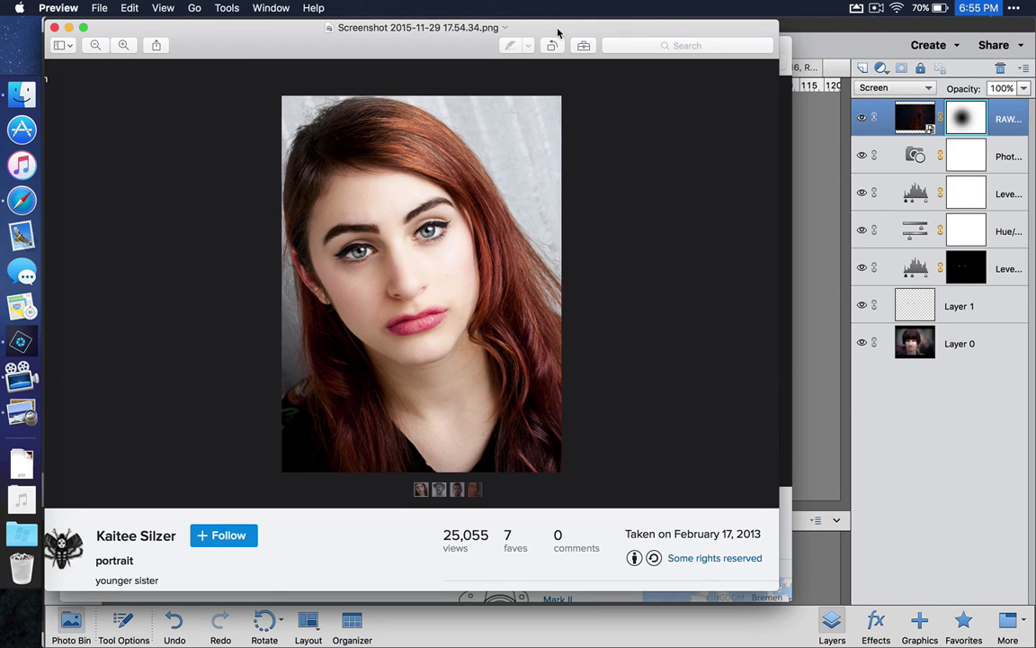
pyautogui.click(817, 180)
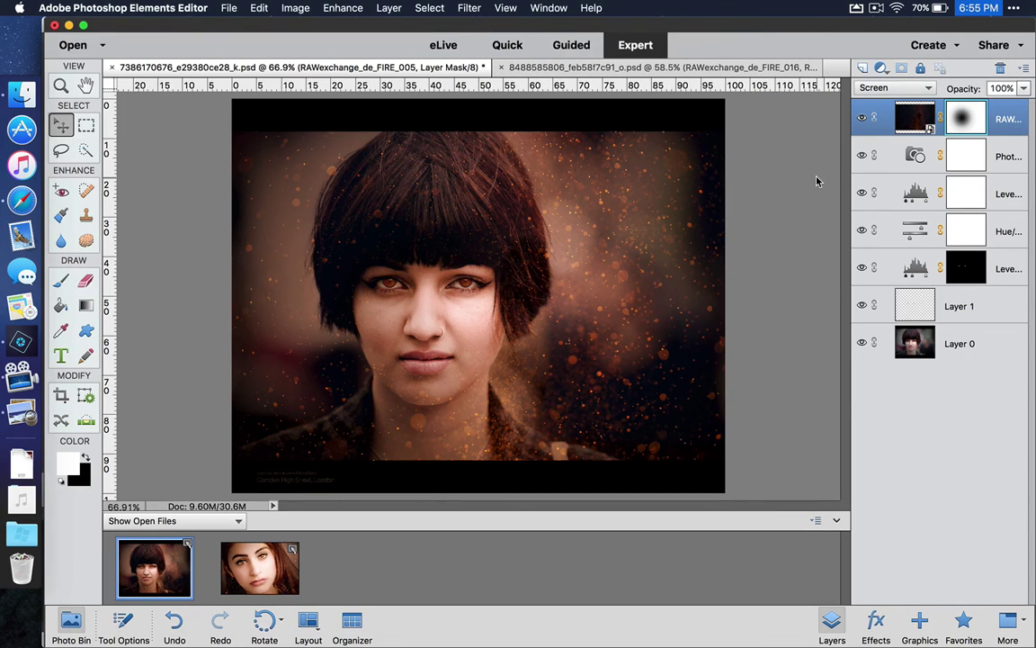
# Select Layer 1 and hide every layer except the Layer 0 portrait
pyautogui.click(945, 306)
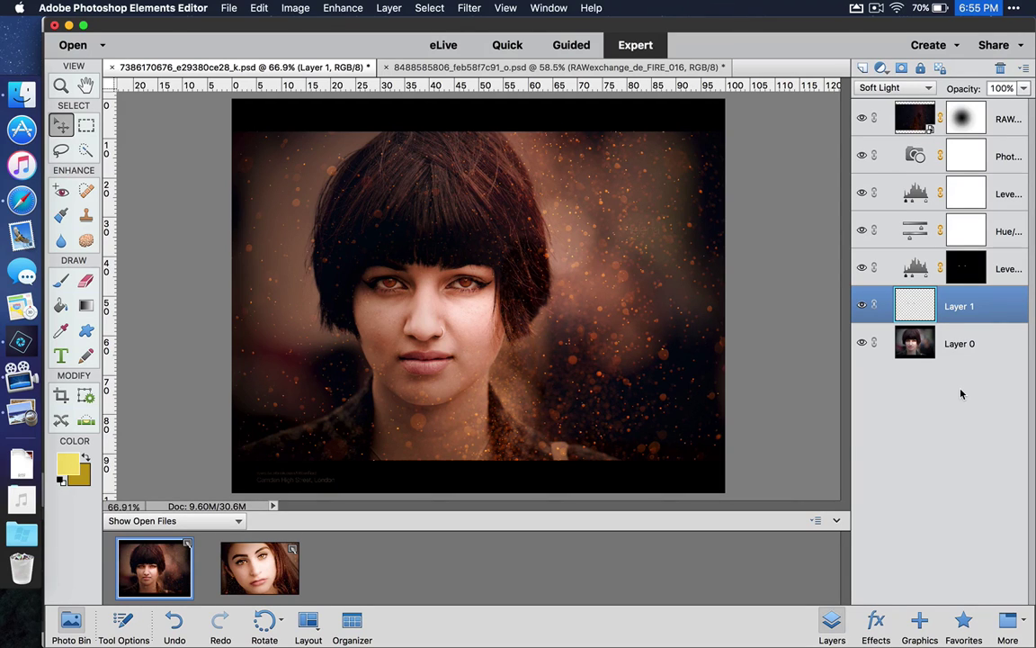
pyautogui.keyDown('alt'); pyautogui.click(861, 343); pyautogui.keyUp('alt')
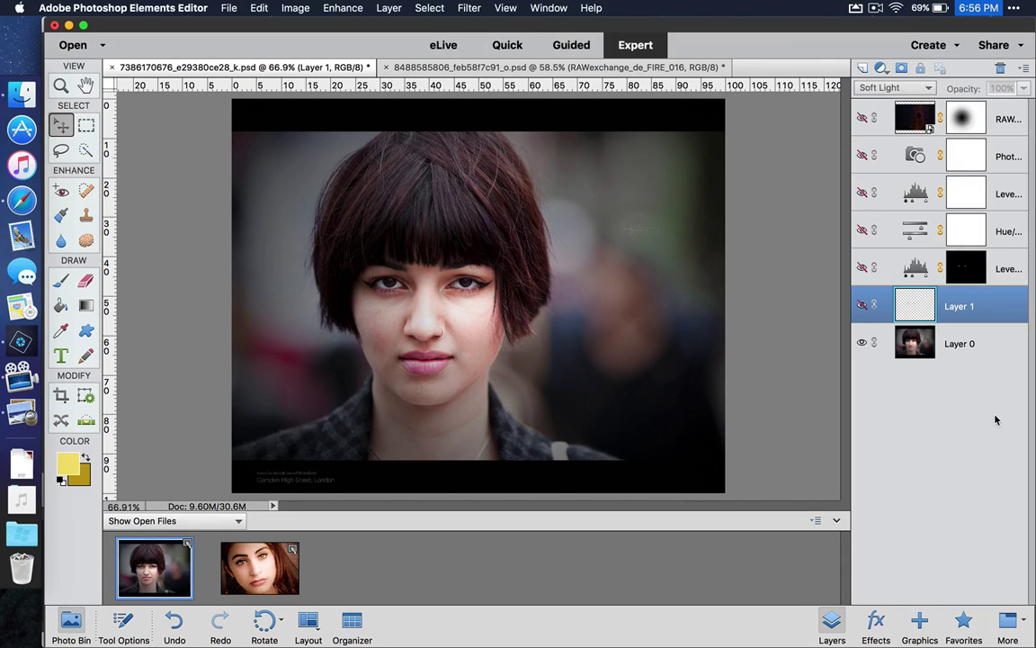
pyautogui.click(860, 265)
pyautogui.click(860, 266)
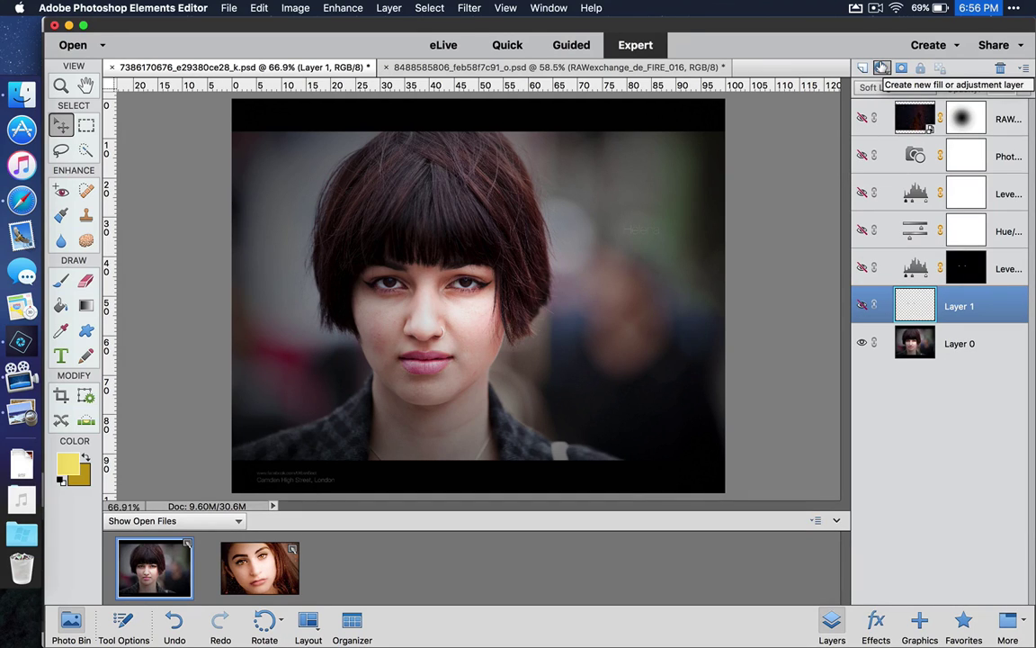
# Add a Levels adjustment layer above Layer 1 with midtones 1.60 and white input level 141, and invert its mask to black
pyautogui.click(882, 69)
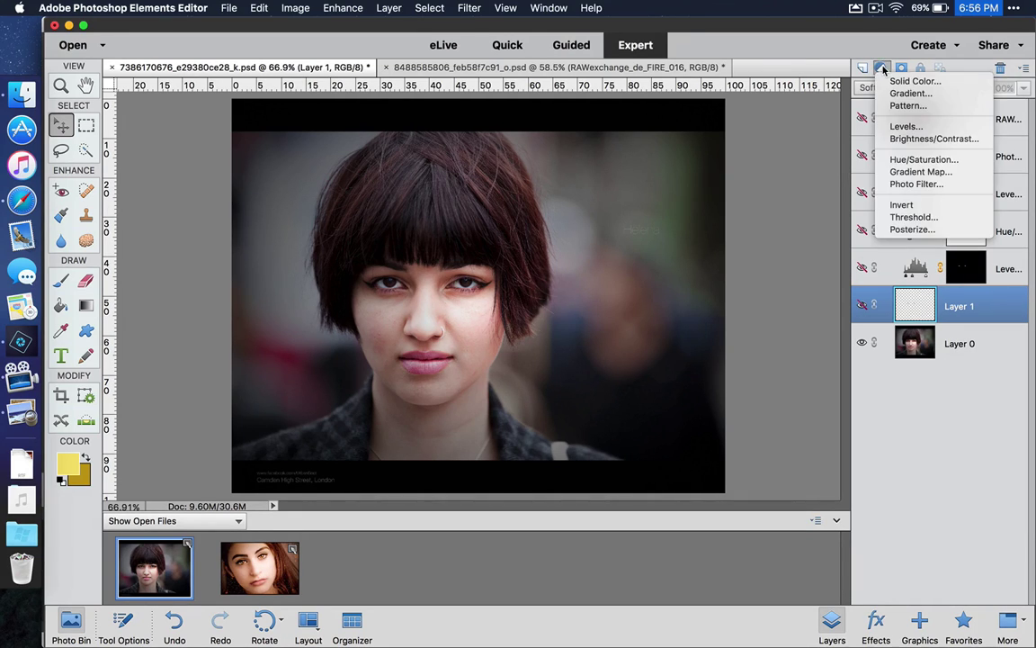
pyautogui.click(897, 126)
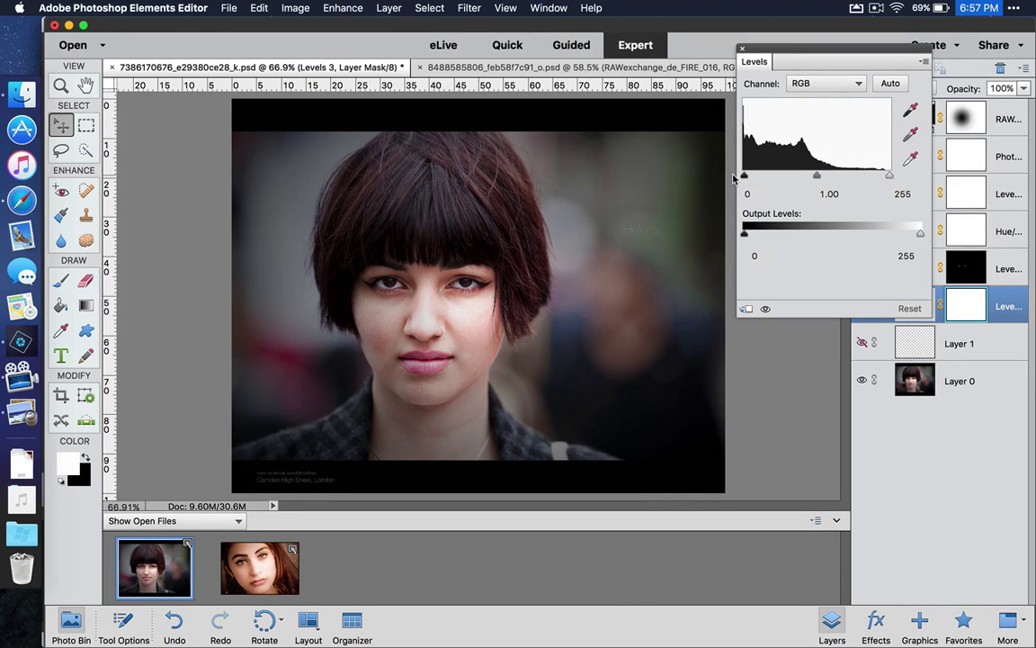
pyautogui.moveTo(816, 176); pyautogui.dragTo(792, 179)
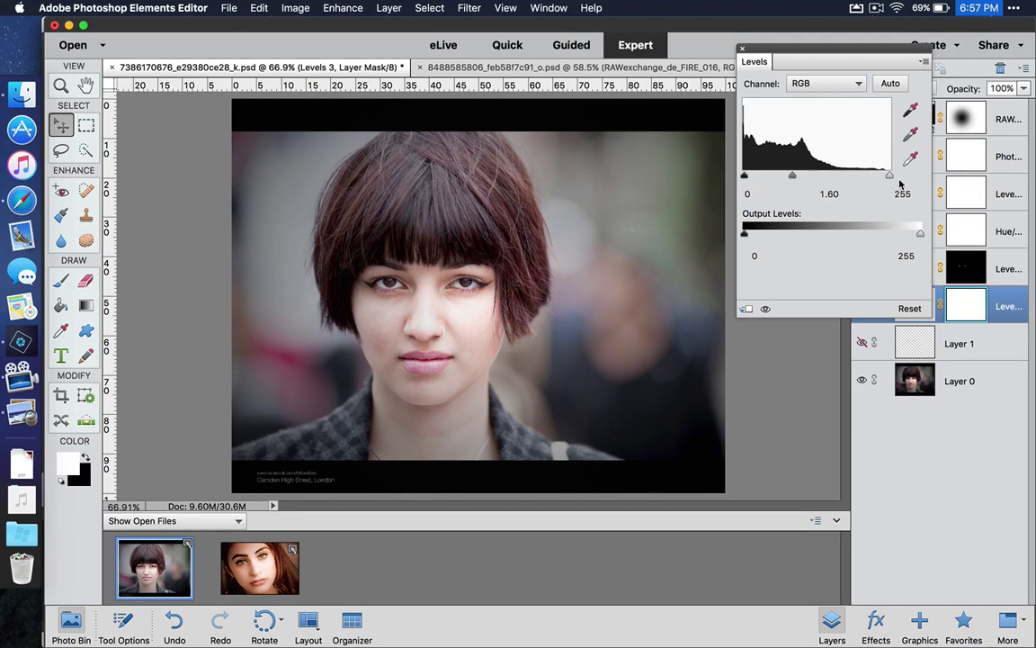
pyautogui.moveTo(890, 182); pyautogui.dragTo(825, 182)
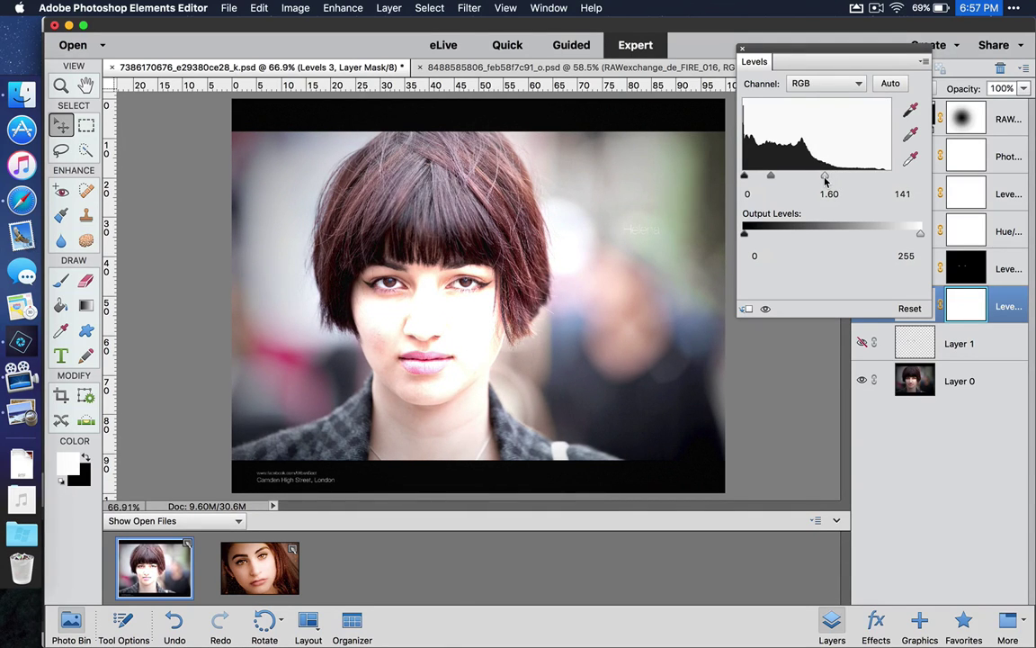
pyautogui.click(743, 50)
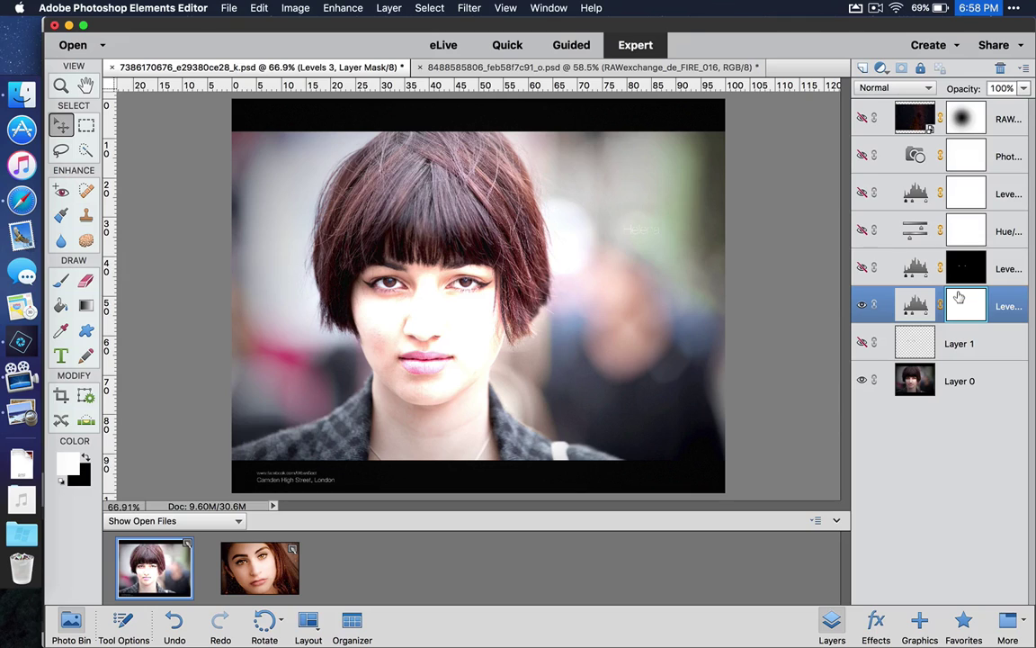
pyautogui.press('super+i')
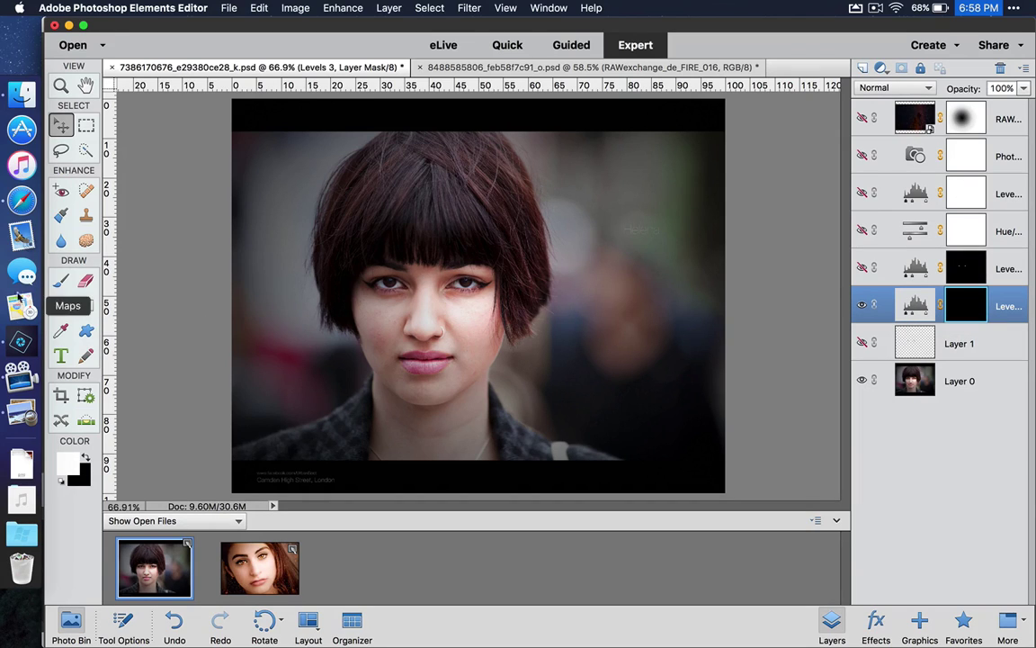
# Set up the Brush tool with a size of 35 px and a hardness of 36%
pyautogui.click(61, 282)
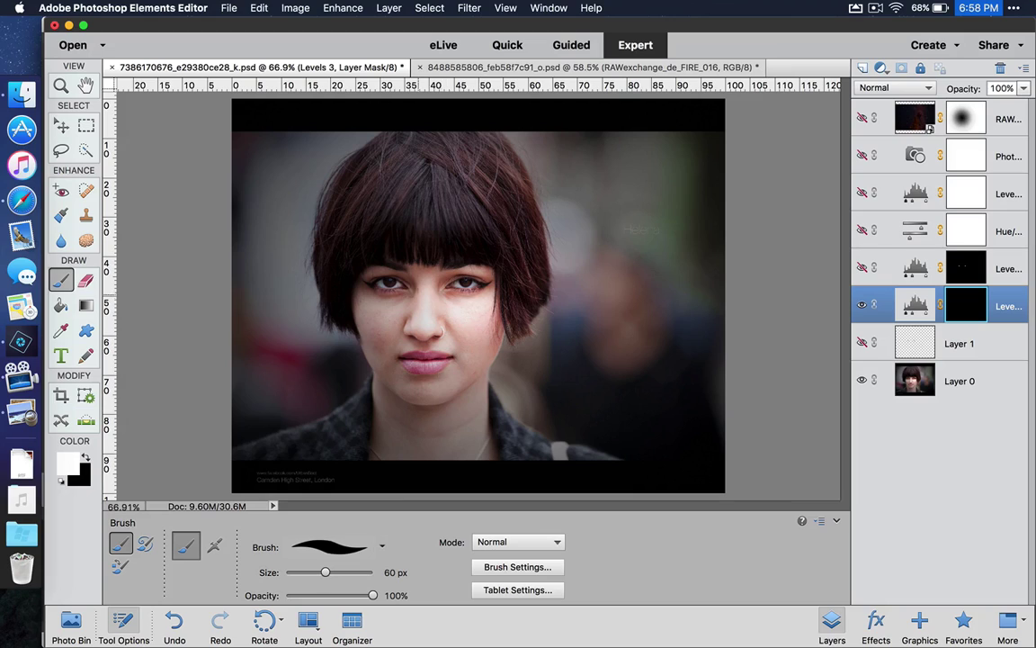
pyautogui.press('[')
pyautogui.press('[')
pyautogui.press('[')
pyautogui.press('[')
pyautogui.press('[')
pyautogui.click(512, 569)
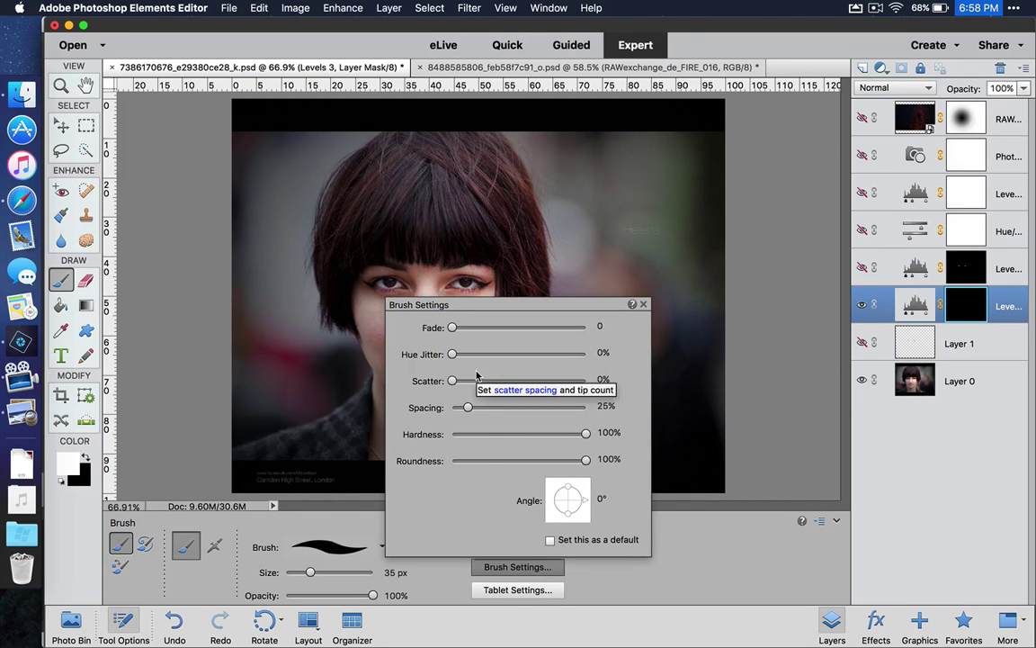
pyautogui.press('Escape')
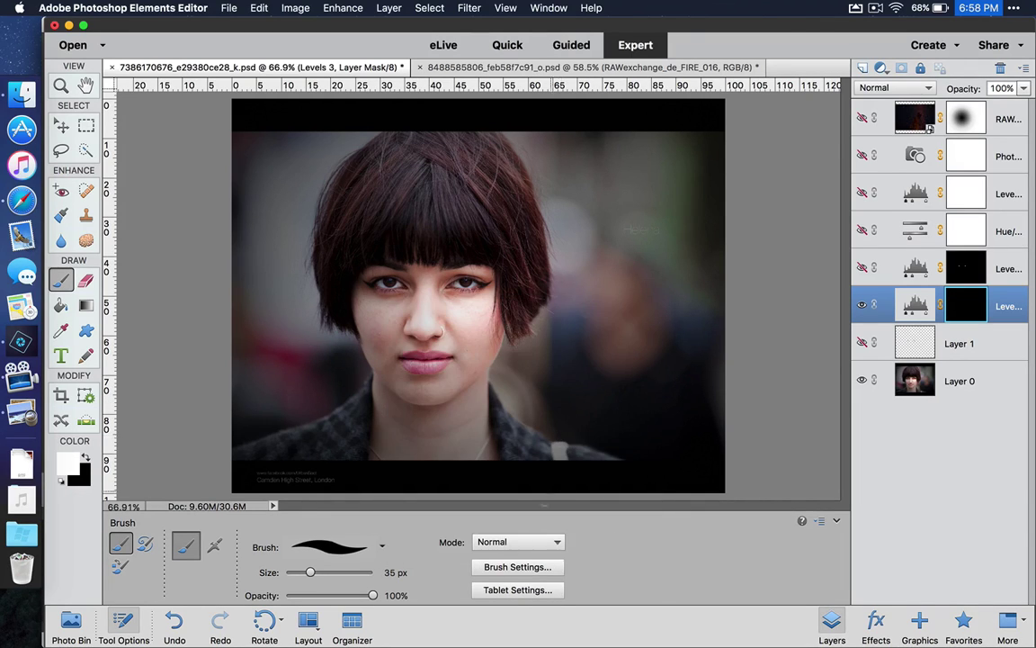
pyautogui.click(503, 567)
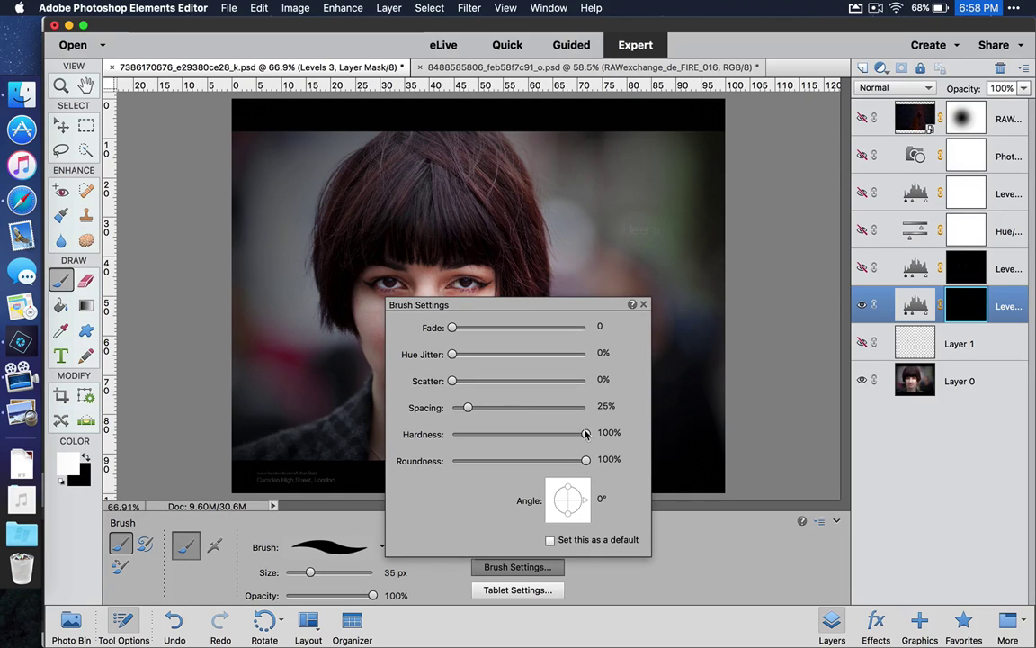
pyautogui.moveTo(586, 433); pyautogui.dragTo(500, 433)
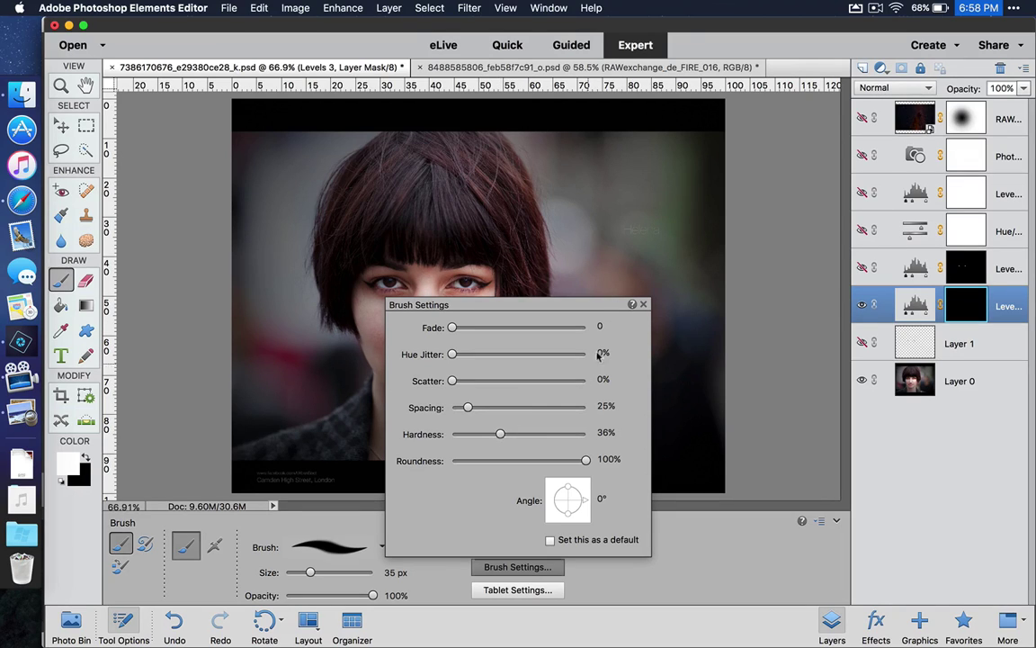
pyautogui.click(644, 304)
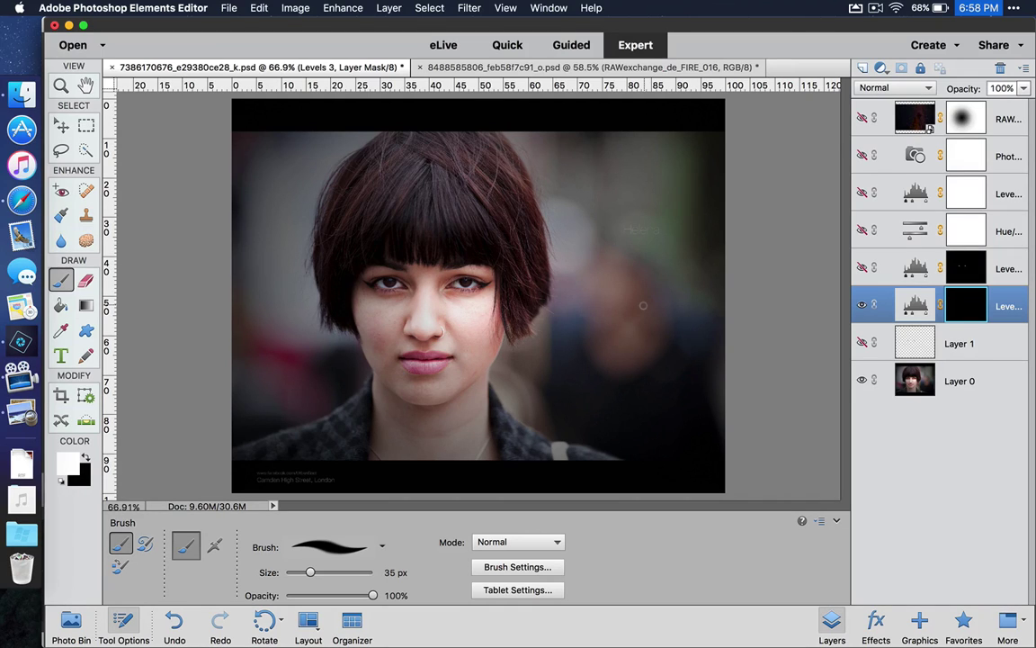
# Paint white over both irises on the new Levels mask with a 15 px brush, and reduce the layer's opacity to 65%
pyautogui.press('super')
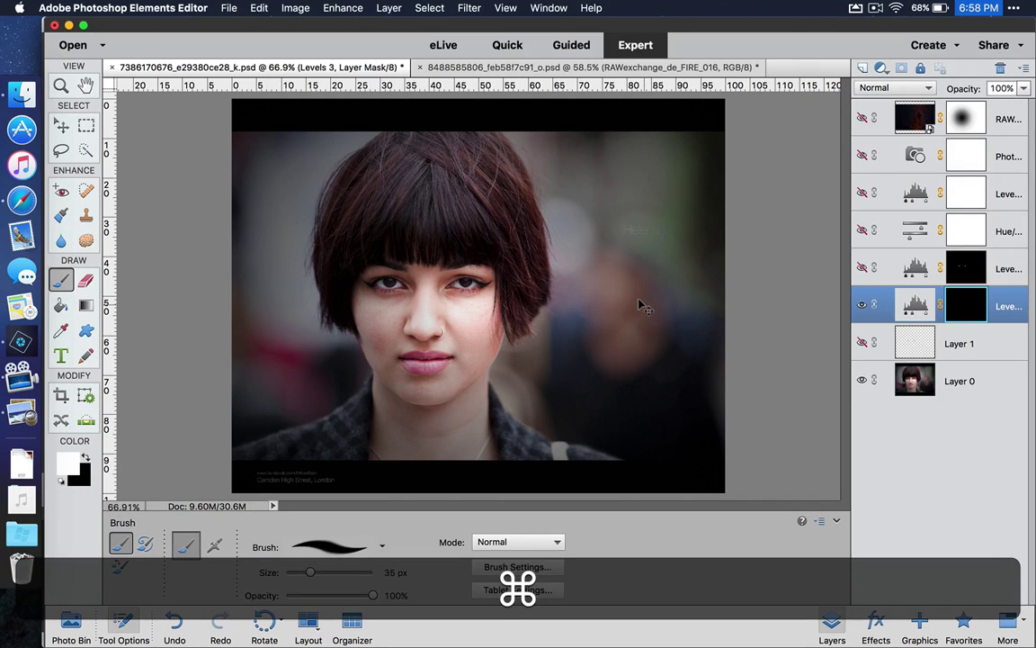
pyautogui.press('super+equal')
pyautogui.press('super+equal')
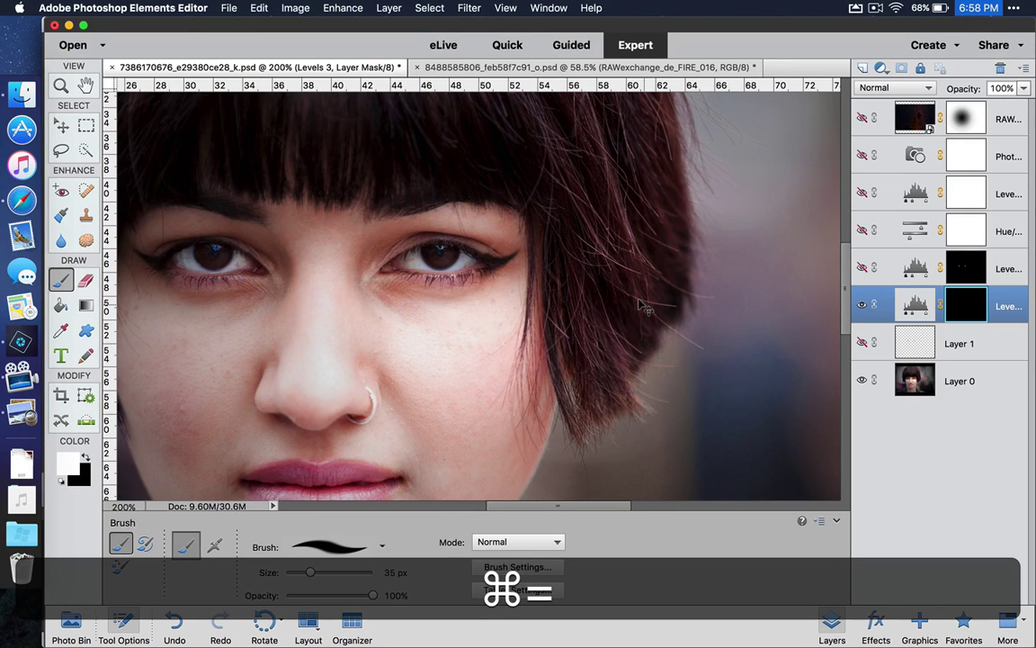
pyautogui.press('super+equal')
pyautogui.hscroll(-5, 641, 308)
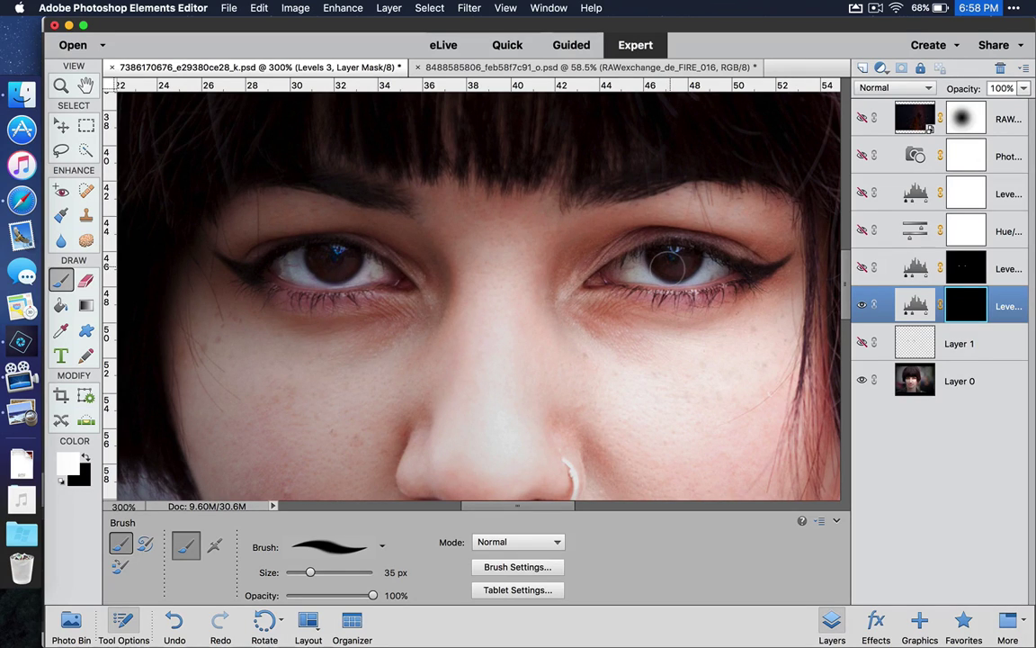
pyautogui.press('[')
pyautogui.press('[')
pyautogui.press('[')
pyautogui.press('[')
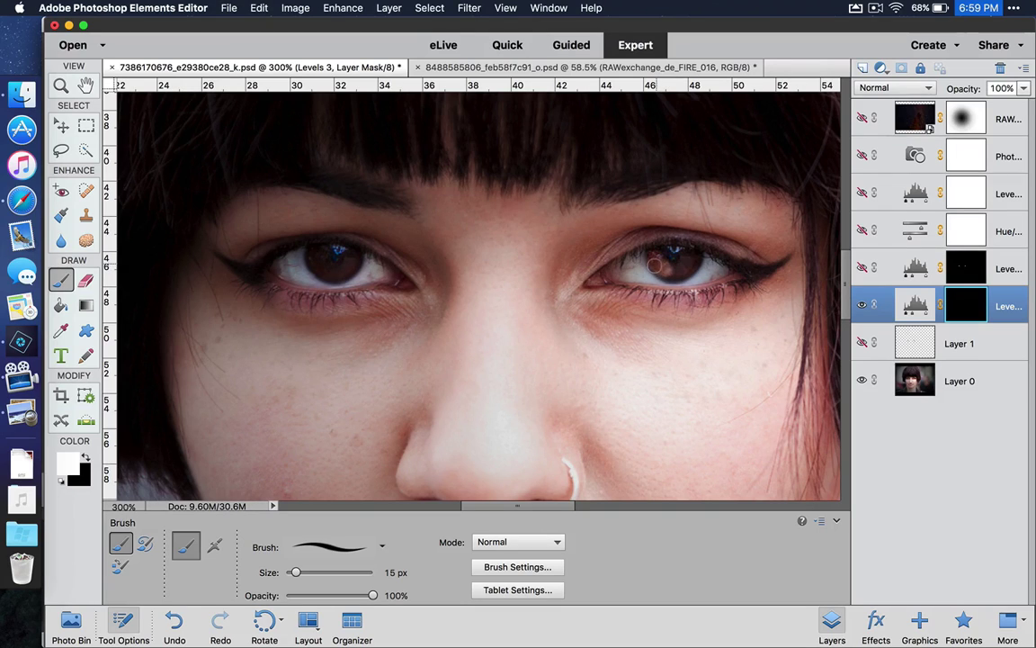
pyautogui.click(672, 274)
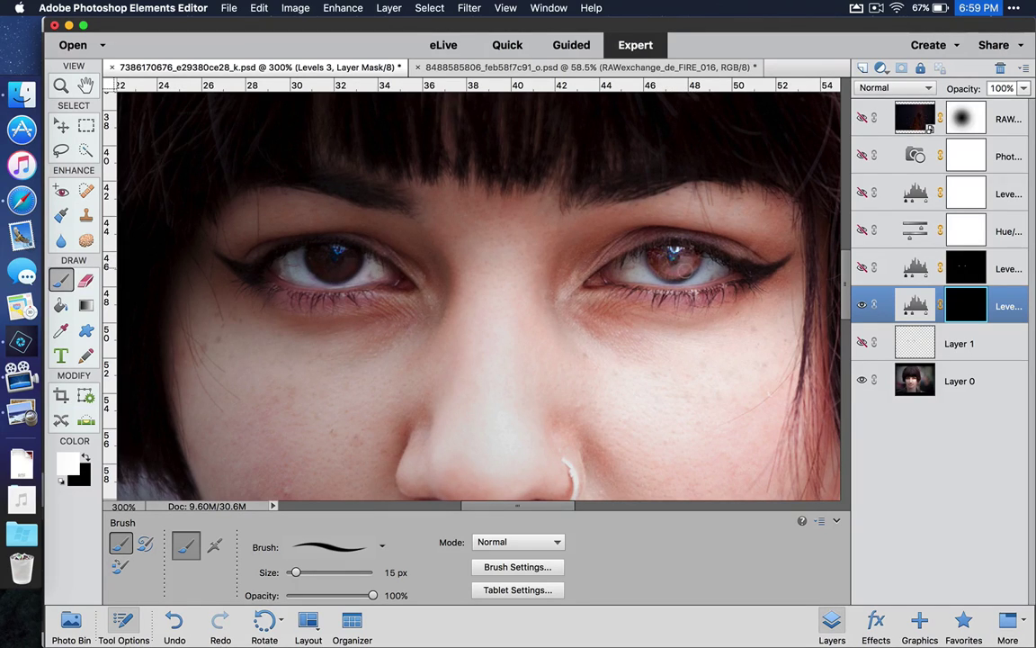
pyautogui.moveTo(670, 272)
pyautogui.mouseDown()
pyautogui.moveTo(608, 248)
pyautogui.moveTo(686, 266)
pyautogui.mouseUp()
pyautogui.moveTo(313, 254)
pyautogui.mouseDown()
pyautogui.moveTo(317, 271)
pyautogui.moveTo(349, 267)
pyautogui.moveTo(308, 247)
pyautogui.moveTo(316, 239)
pyautogui.moveTo(355, 255)
pyautogui.moveTo(314, 255)
pyautogui.mouseUp()
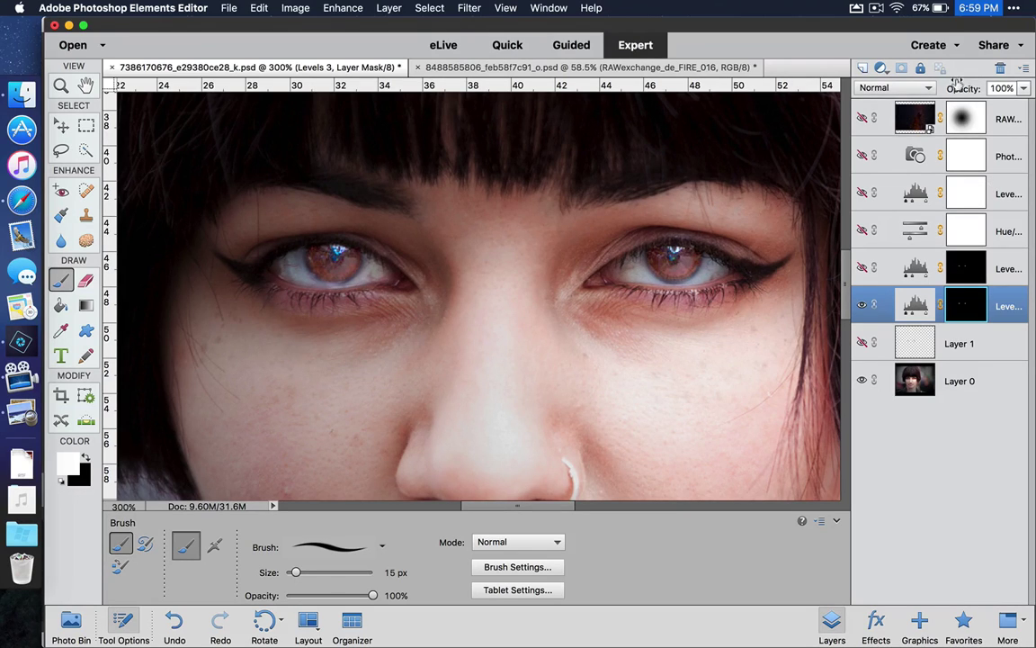
pyautogui.click(1024, 88)
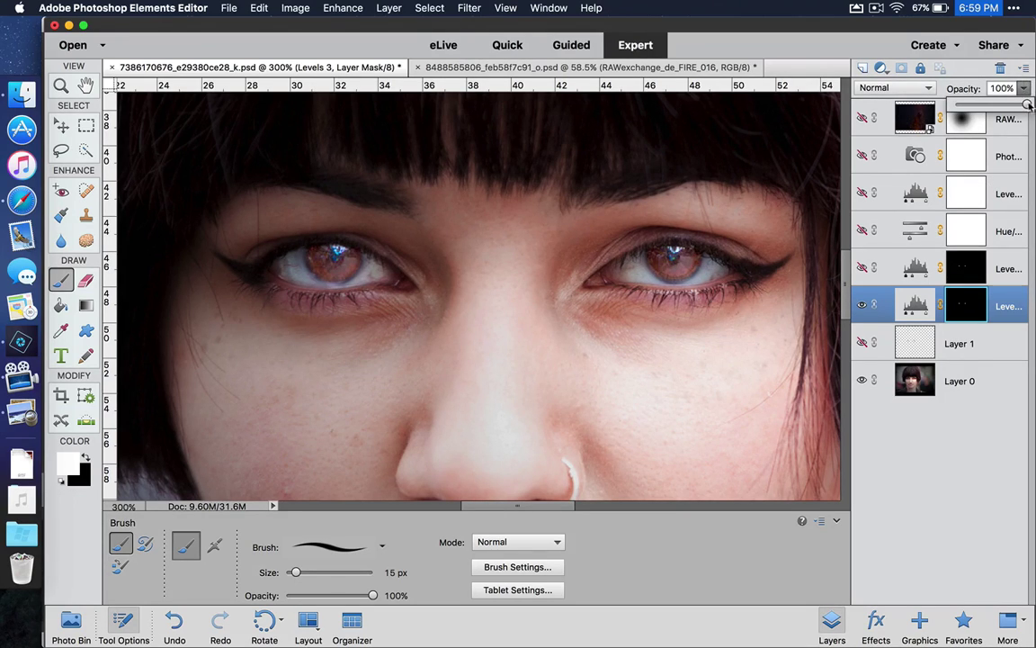
pyautogui.moveTo(1028, 105); pyautogui.dragTo(1003, 108)
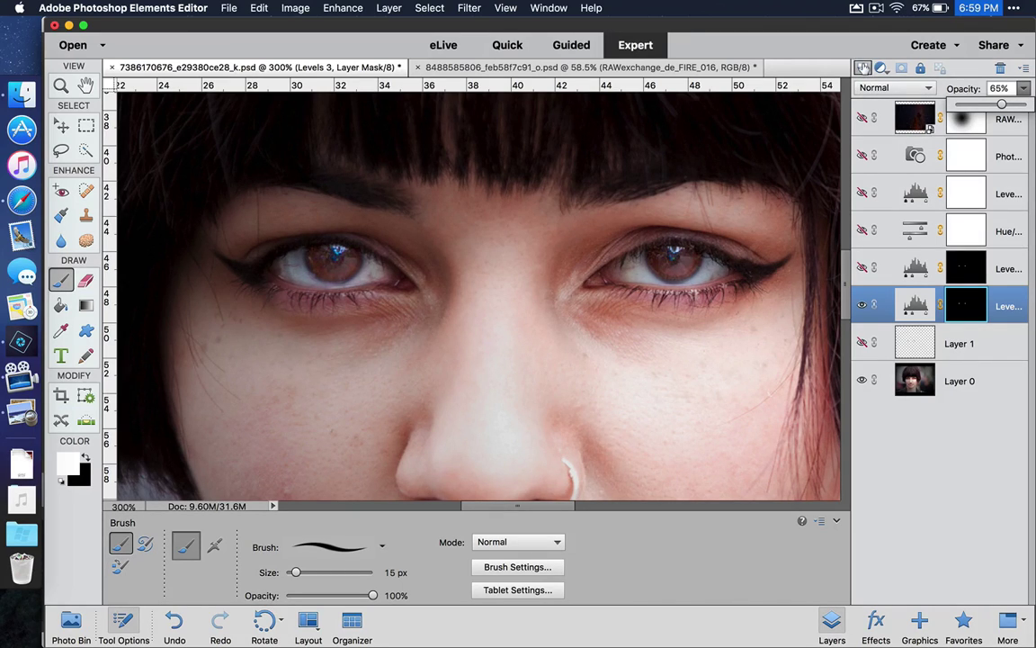
# Create a new blank layer above the new Levels layer and set the foreground color to orange fa9529
pyautogui.click(862, 69)
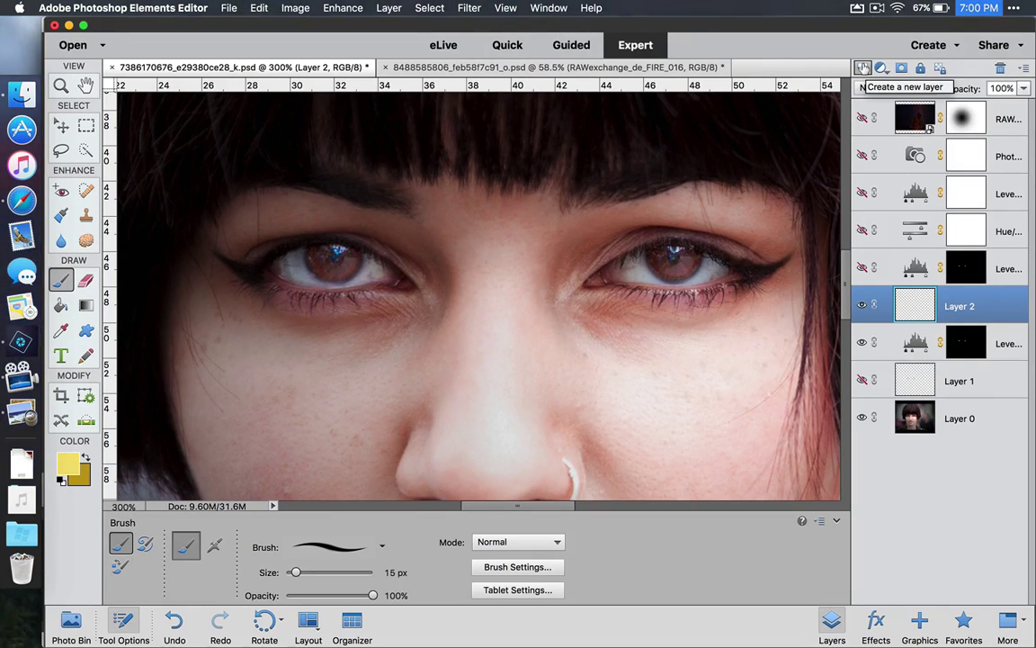
pyautogui.click(69, 468)
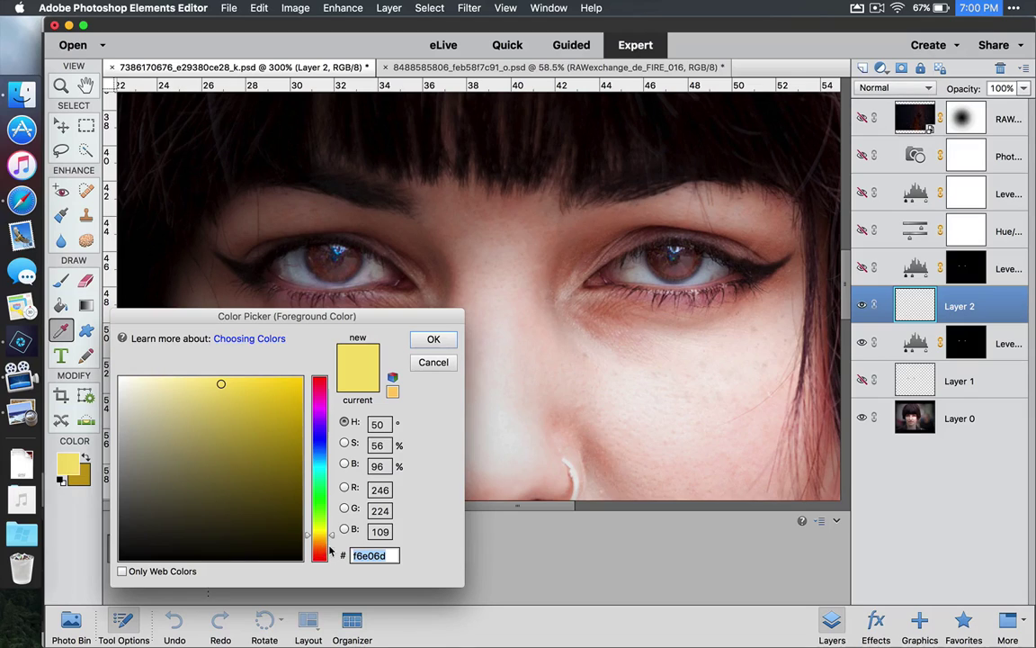
pyautogui.moveTo(331, 533)
pyautogui.mouseDown()
pyautogui.moveTo(334, 542)
pyautogui.moveTo(306, 544)
pyautogui.moveTo(333, 546)
pyautogui.mouseUp()
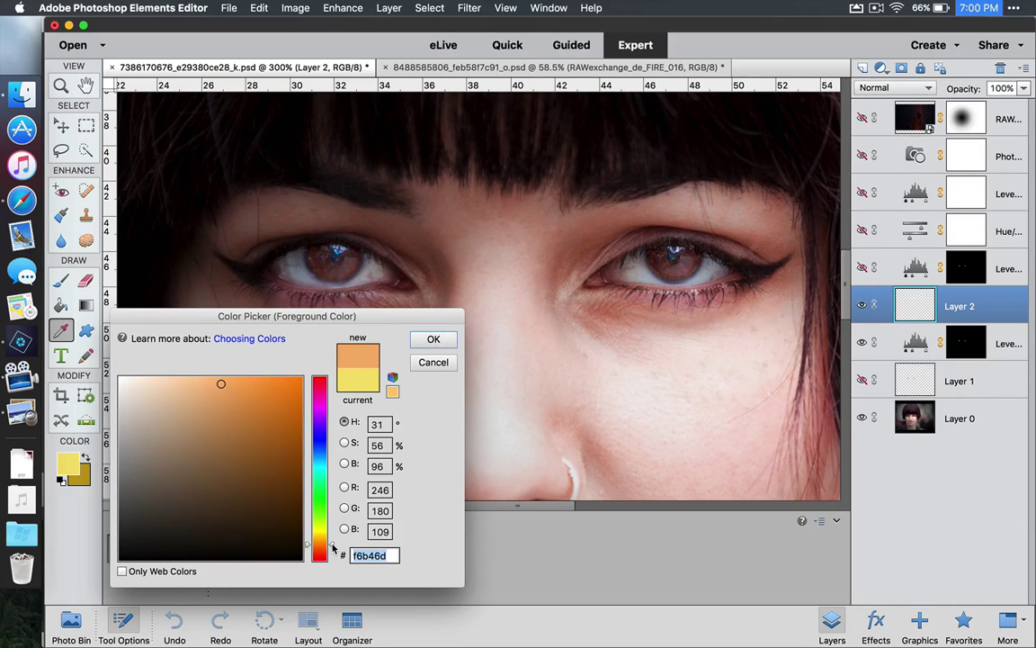
pyautogui.moveTo(223, 384)
pyautogui.mouseDown()
pyautogui.moveTo(284, 390)
pyautogui.moveTo(271, 380)
pyautogui.mouseUp()
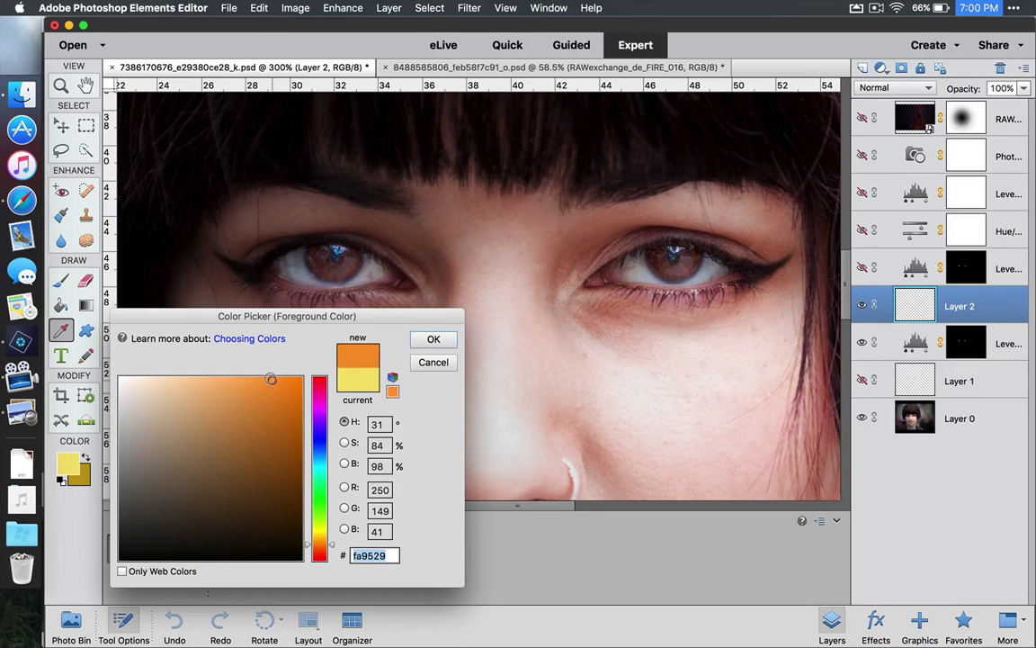
pyautogui.click(429, 340)
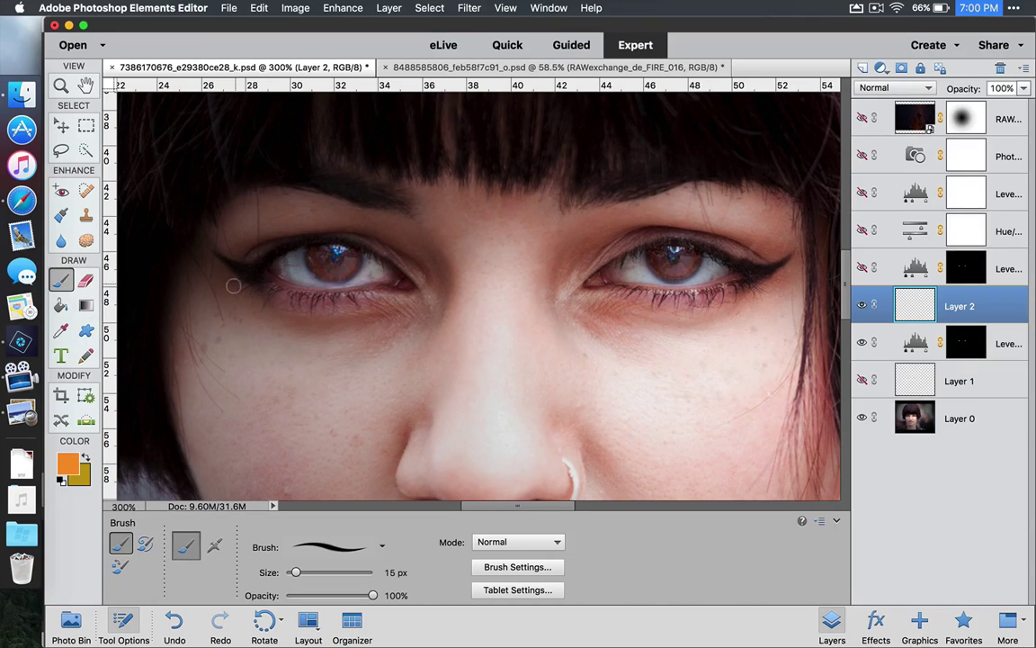
# Paint orange over both of the woman's irises on Layer 2 with the 15 px brush, covering the pupils too
pyautogui.click(311, 256)
pyautogui.moveTo(310, 256)
pyautogui.mouseDown()
pyautogui.moveTo(319, 272)
pyautogui.moveTo(346, 277)
pyautogui.moveTo(350, 251)
pyautogui.moveTo(311, 248)
pyautogui.moveTo(333, 252)
pyautogui.mouseUp()
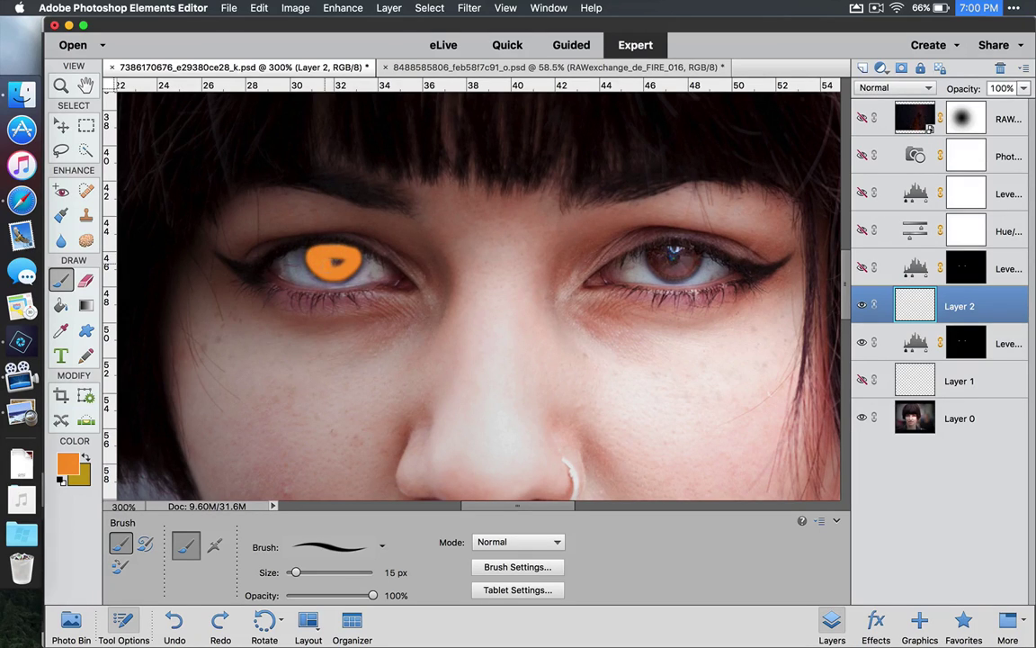
pyautogui.moveTo(333, 254); pyautogui.dragTo(324, 261)
pyautogui.moveTo(324, 261); pyautogui.dragTo(330, 261)
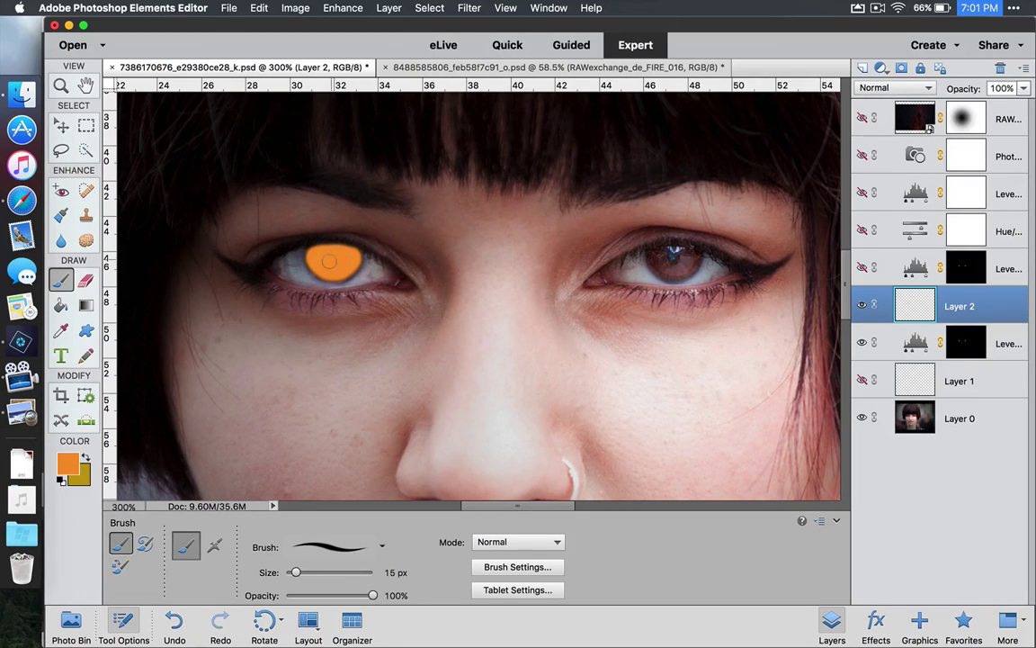
pyautogui.click(650, 257)
pyautogui.moveTo(650, 257)
pyautogui.mouseDown()
pyautogui.moveTo(671, 276)
pyautogui.moveTo(700, 252)
pyautogui.moveTo(649, 255)
pyautogui.moveTo(679, 265)
pyautogui.moveTo(658, 267)
pyautogui.mouseUp()
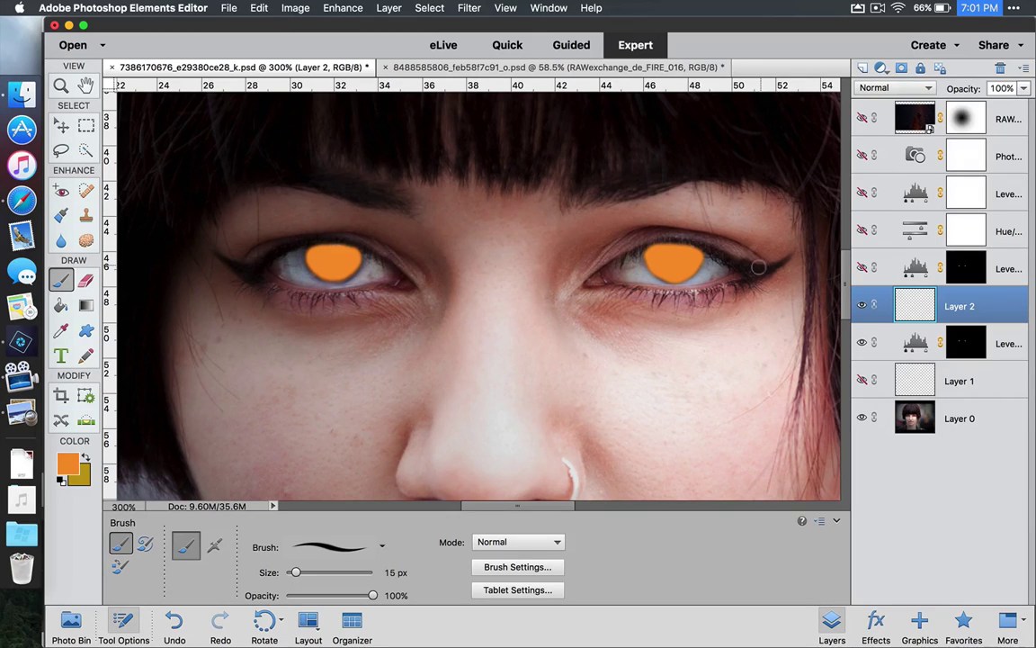
# Compare the Overlay and Soft Light blend modes on the painted iris layer and keep Overlay
pyautogui.click(924, 87)
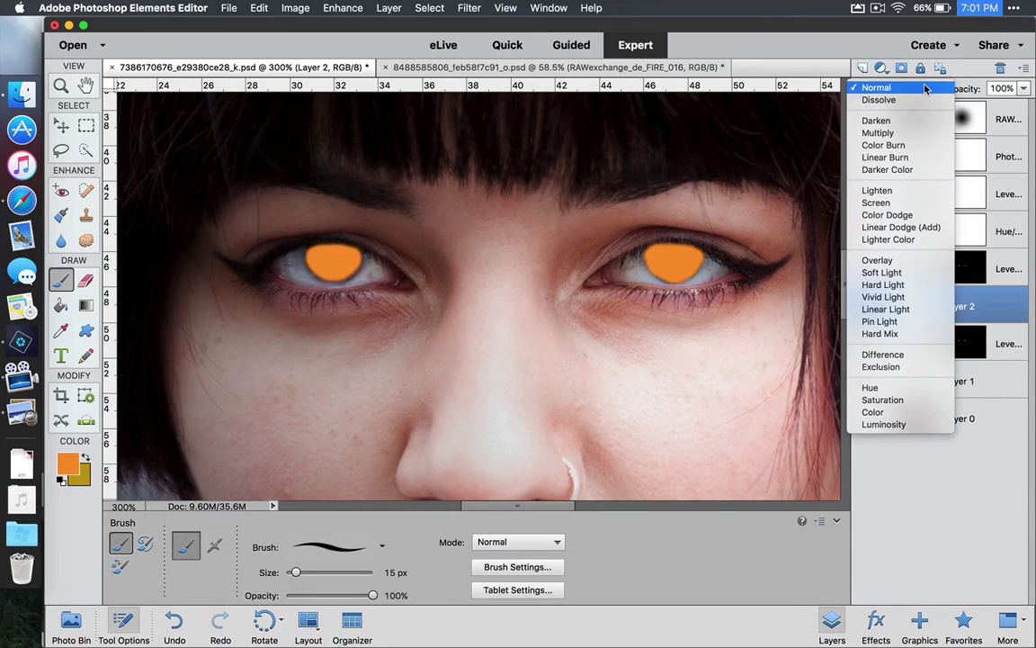
pyautogui.click(879, 262)
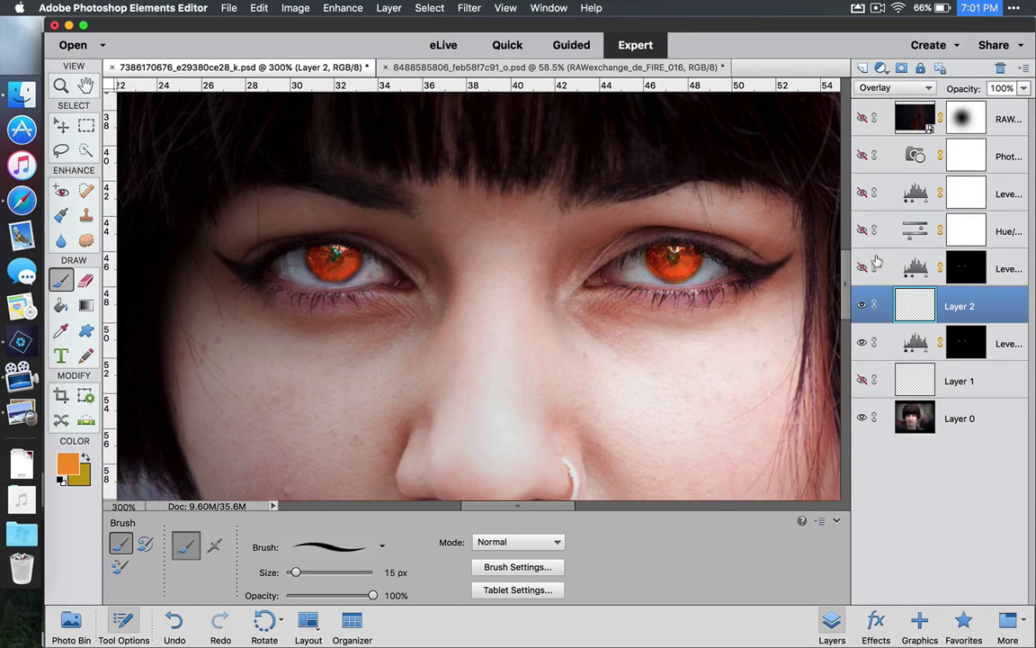
pyautogui.click(925, 88)
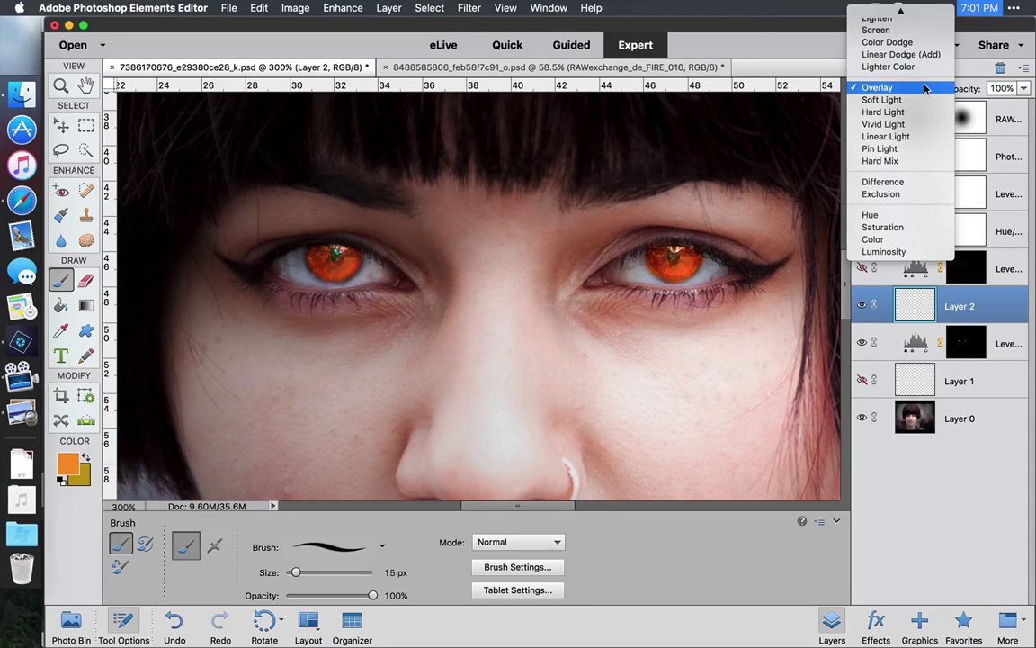
pyautogui.click(873, 100)
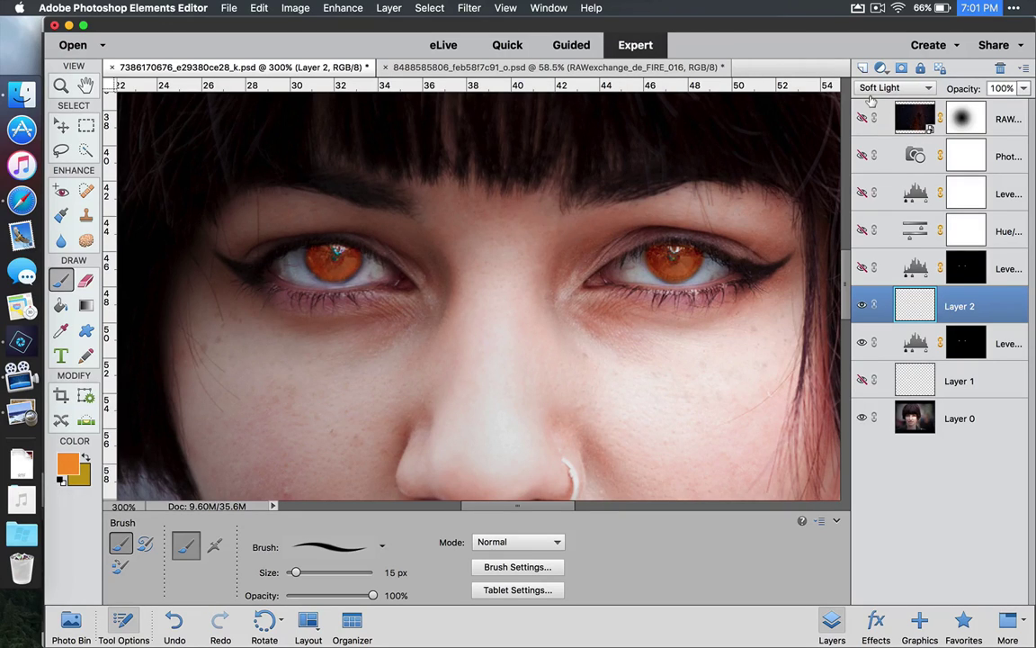
pyautogui.click(925, 88)
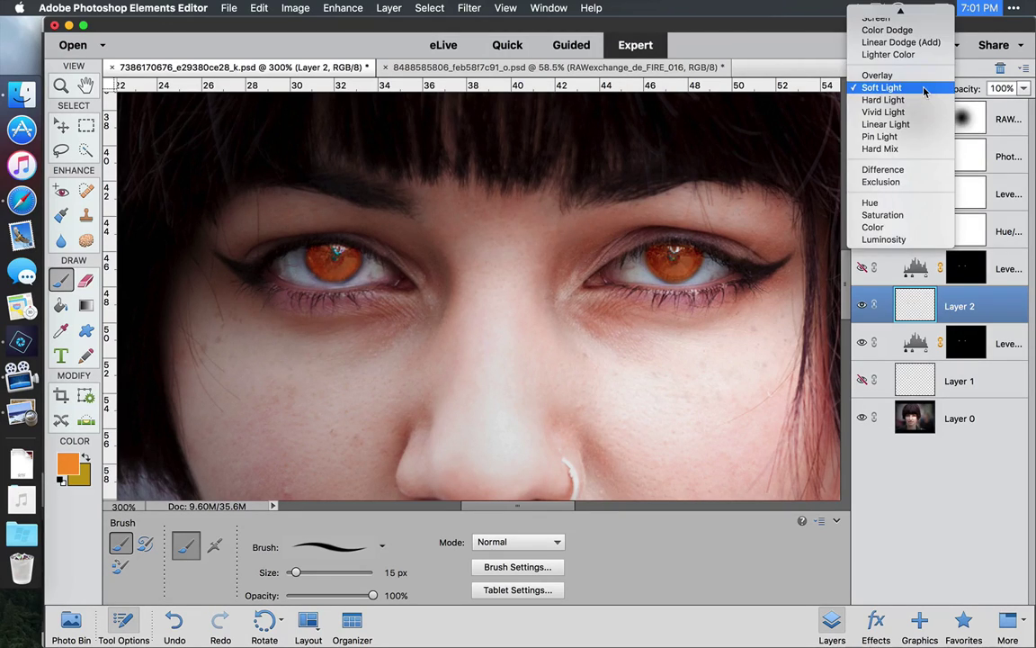
pyautogui.click(920, 78)
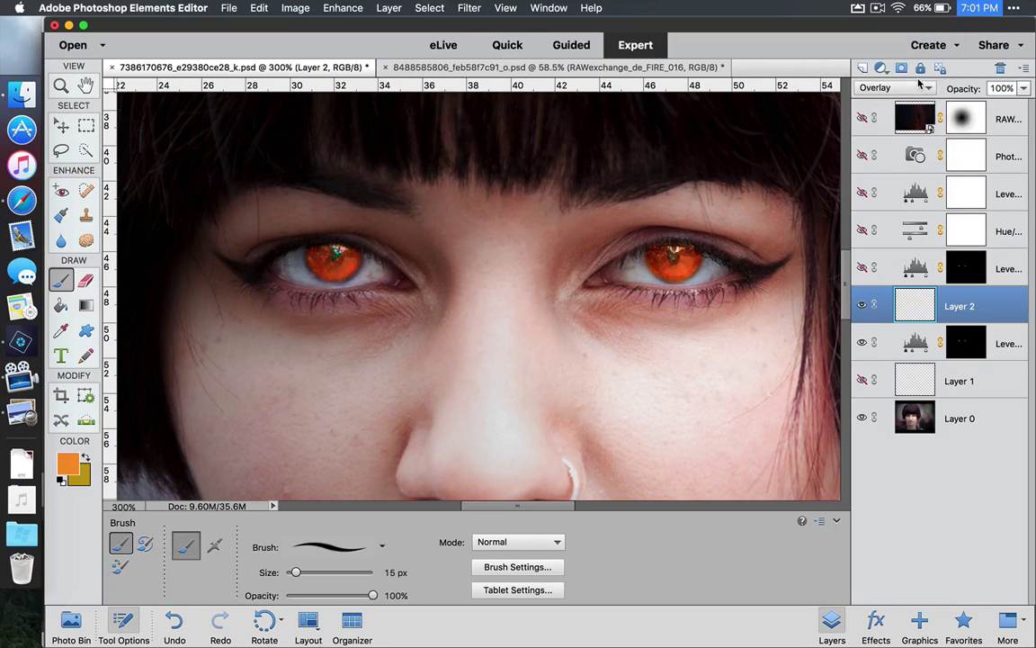
# Reduce the opacity of the orange iris layer, Layer 2, to 62%
pyautogui.click(1024, 88)
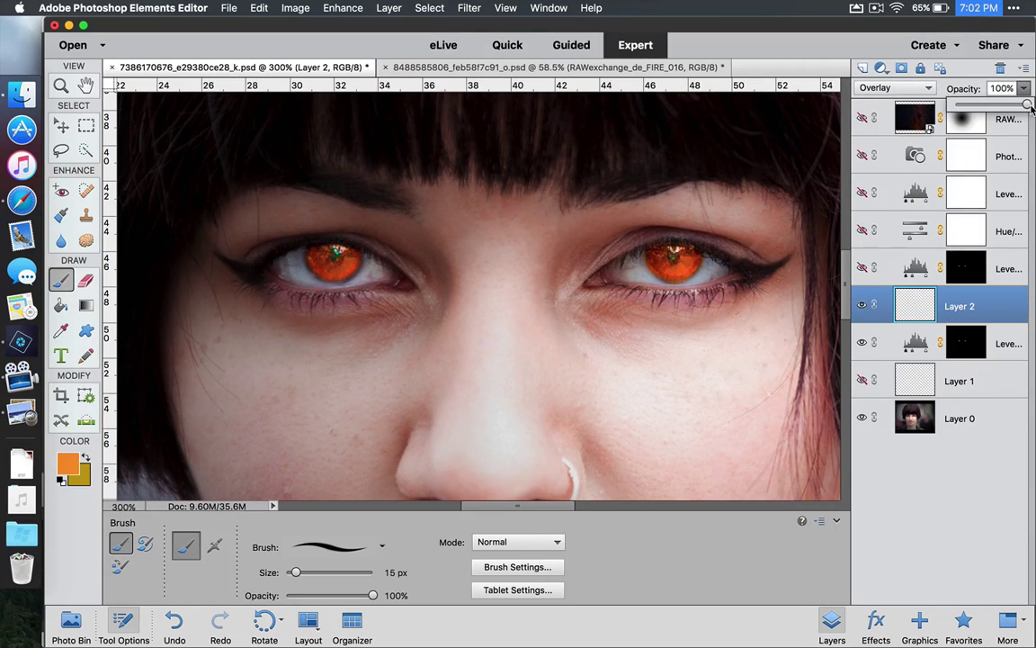
pyautogui.moveTo(1028, 106); pyautogui.dragTo(1000, 109)
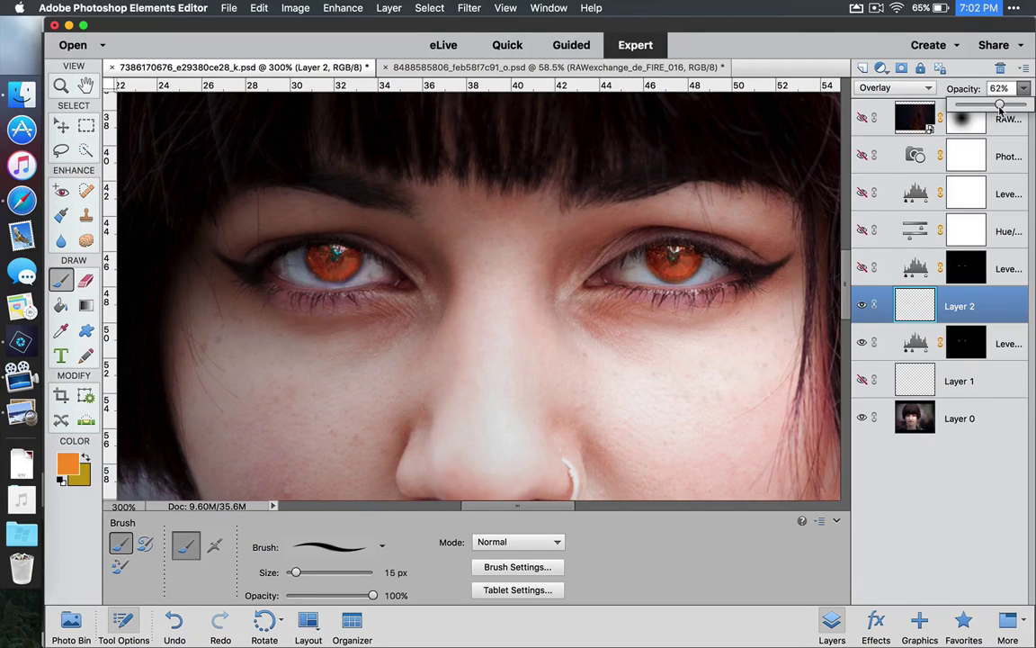
pyautogui.moveTo(999, 108); pyautogui.dragTo(999, 109)
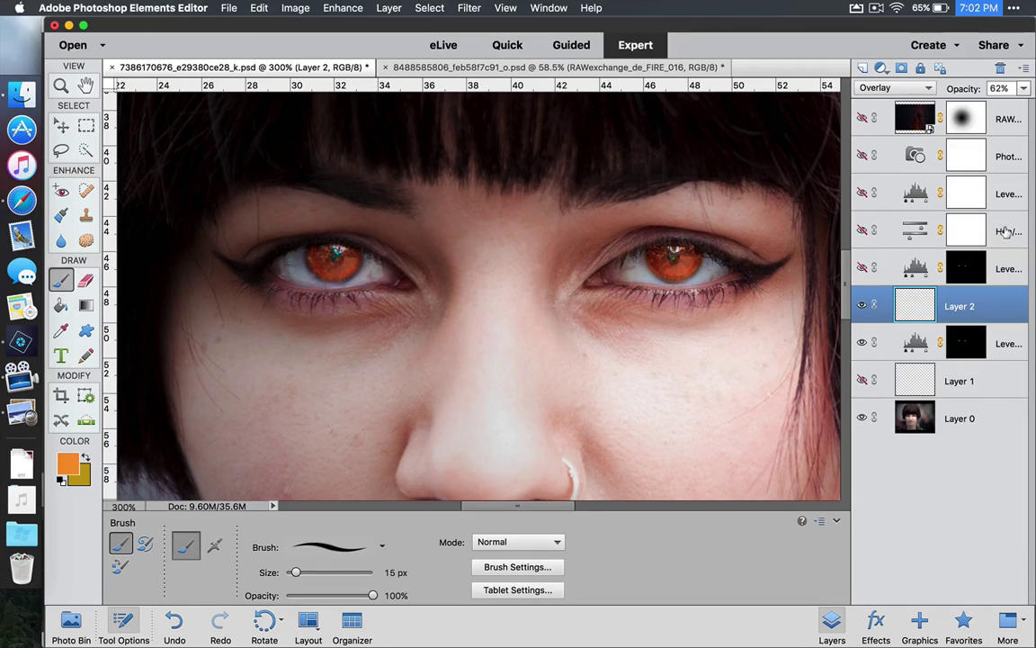
# Add a Hue/Saturation layer above Layer 2, colorized reddish brown with saturation 37 and lightness -9, and lower its opacity to 76%
pyautogui.press('super+0')
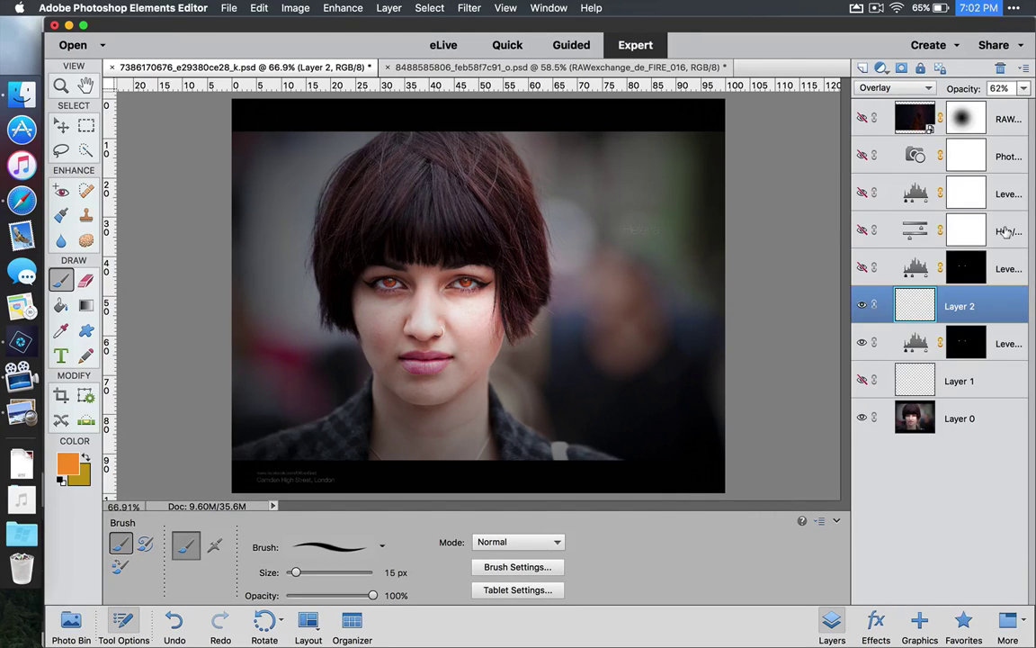
pyautogui.click(881, 69)
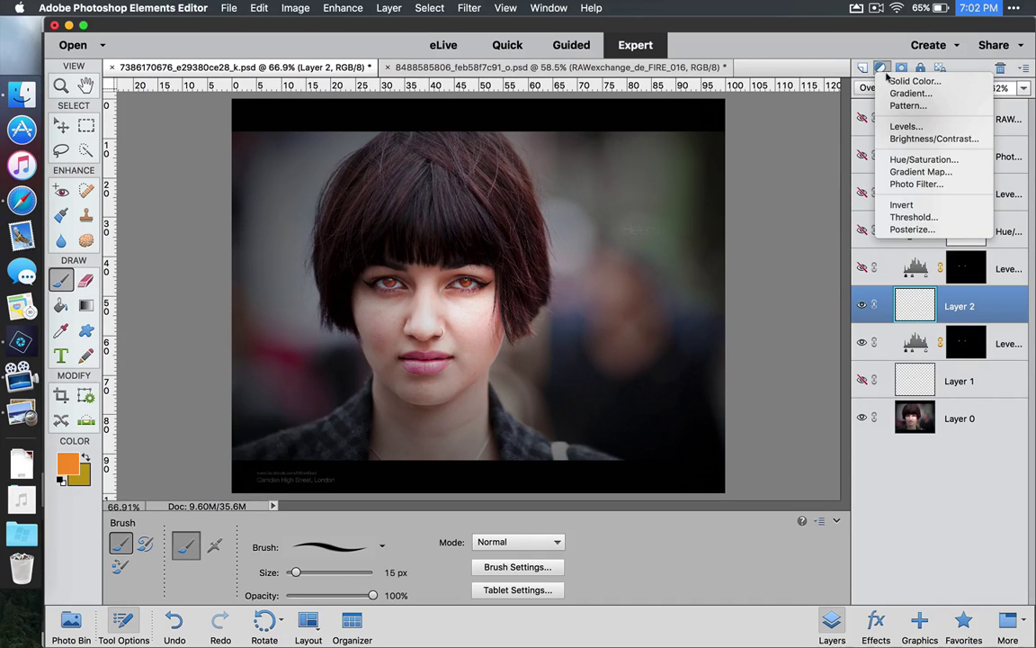
pyautogui.click(903, 159)
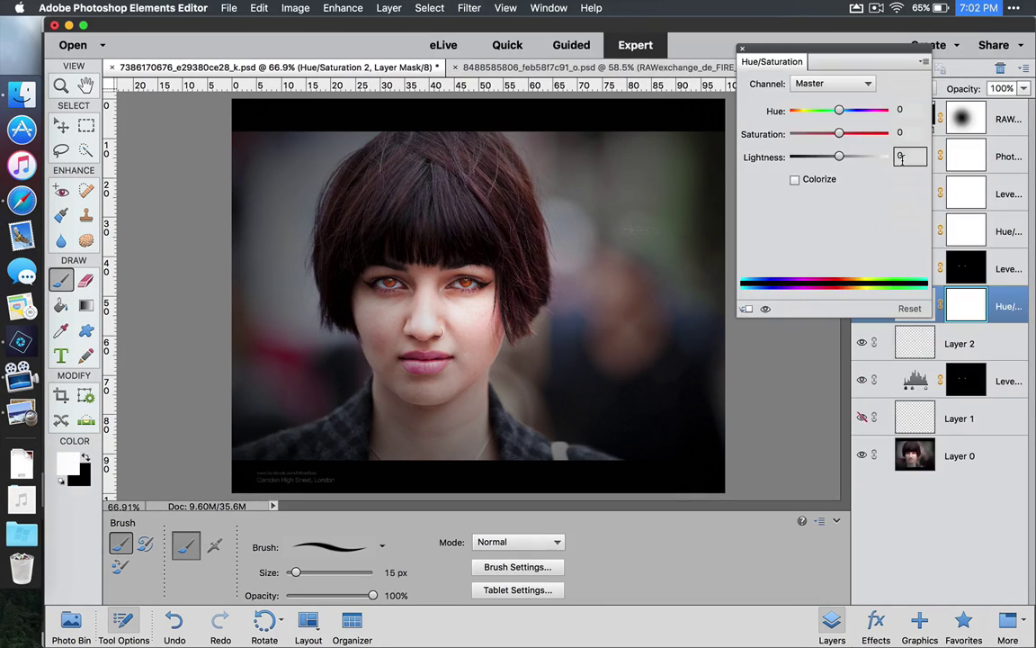
pyautogui.click(795, 180)
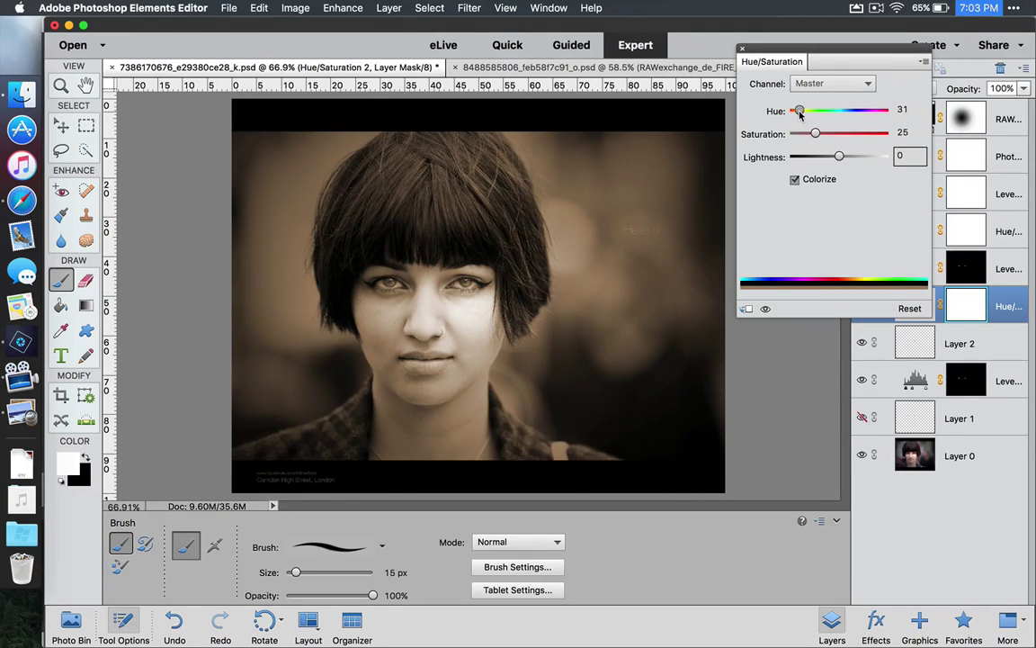
pyautogui.moveTo(799, 112); pyautogui.dragTo(827, 134)
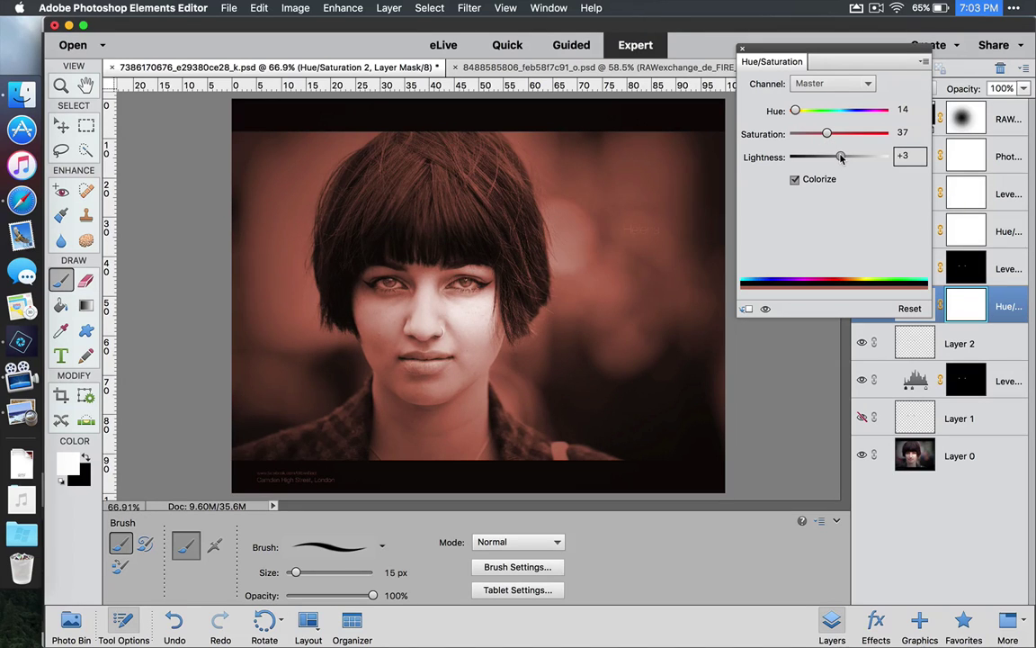
pyautogui.moveTo(840, 157); pyautogui.dragTo(835, 156)
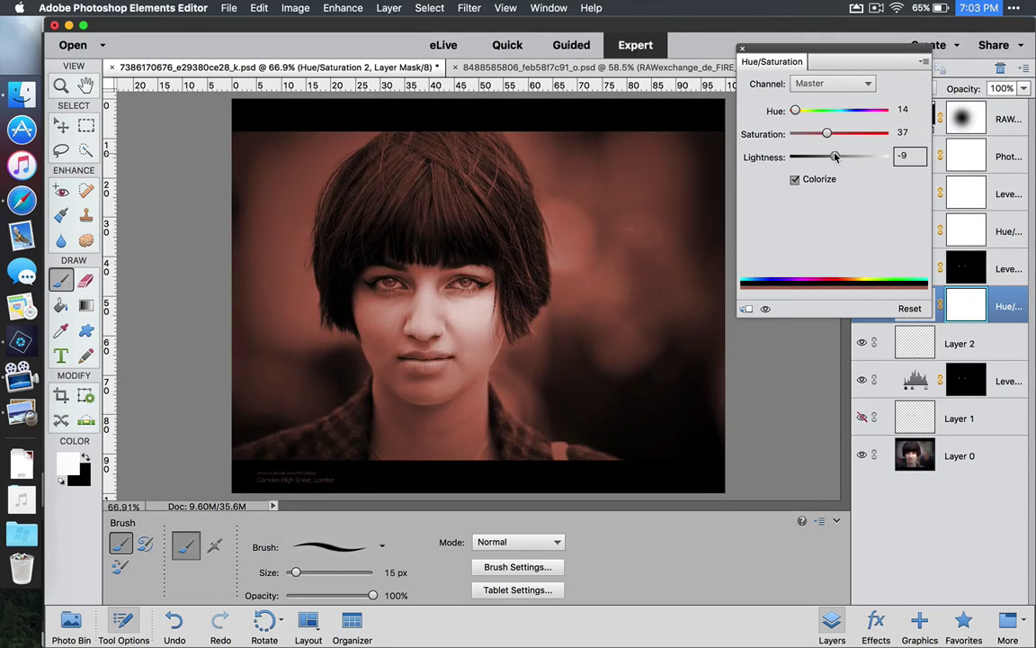
pyautogui.moveTo(794, 110); pyautogui.dragTo(796, 115)
pyautogui.click(742, 49)
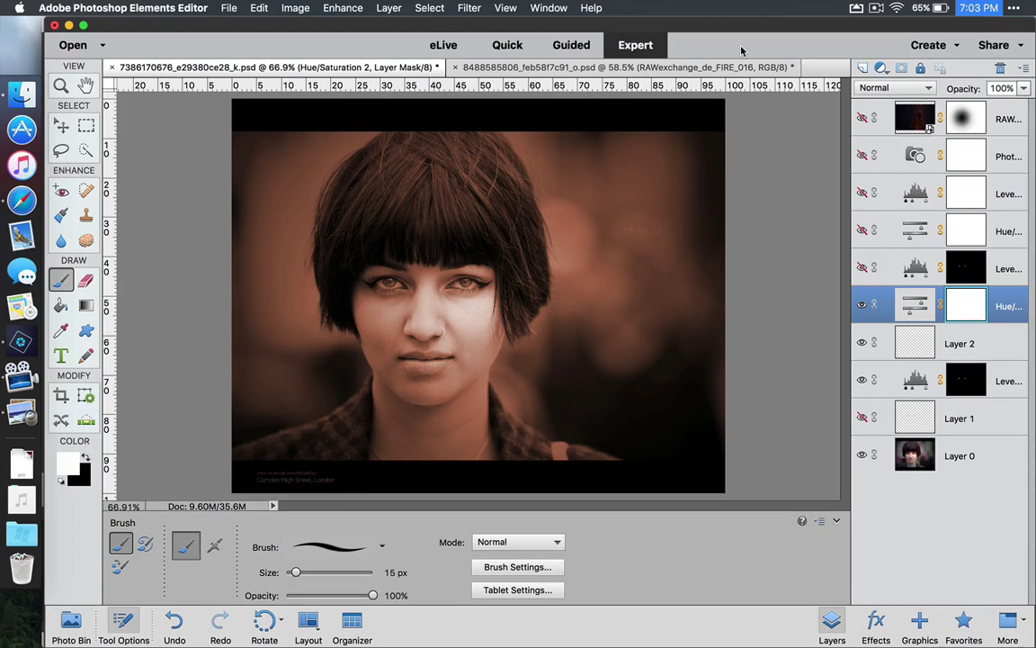
pyautogui.click(1024, 88)
pyautogui.moveTo(1026, 104); pyautogui.dragTo(1009, 108)
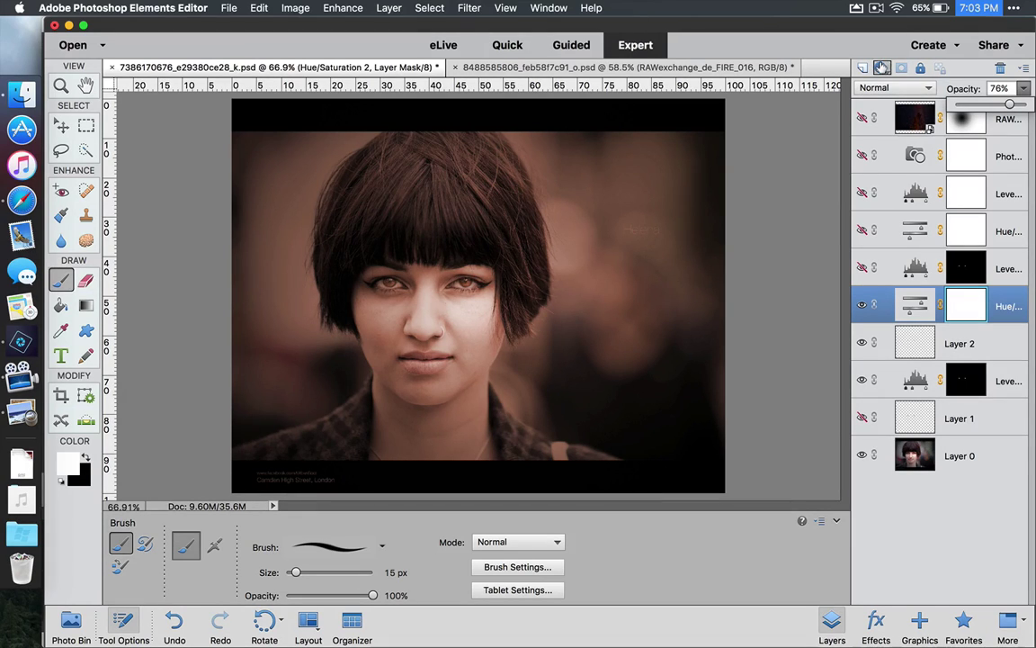
# Add a Photo Filter adjustment layer above the new Hue/Saturation layer and give it the custom red-orange color ec5900
pyautogui.click(882, 68)
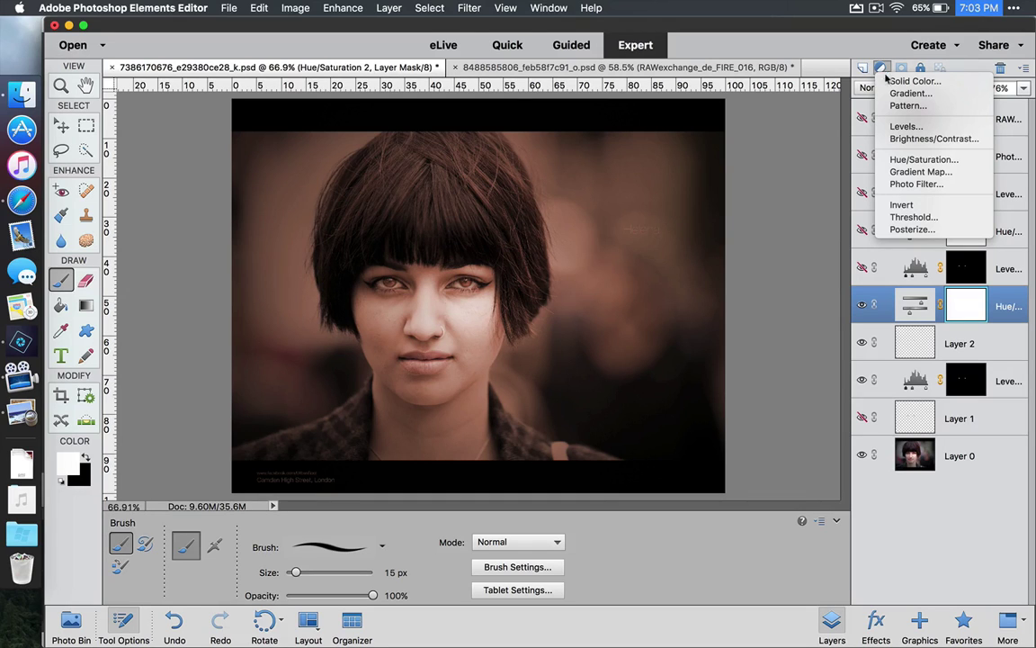
pyautogui.click(902, 185)
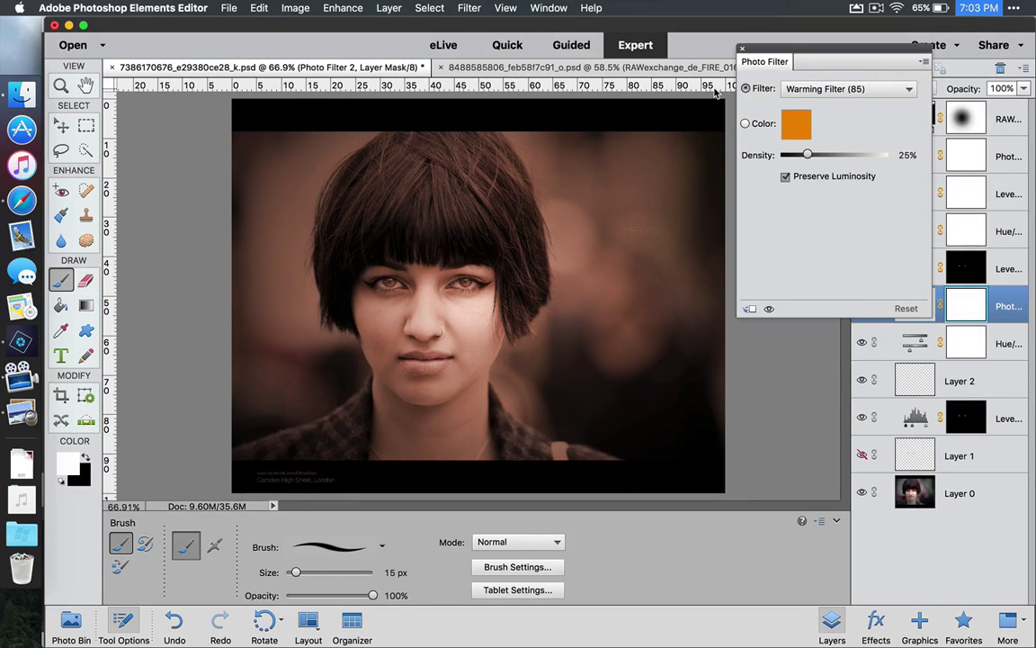
pyautogui.click(745, 124)
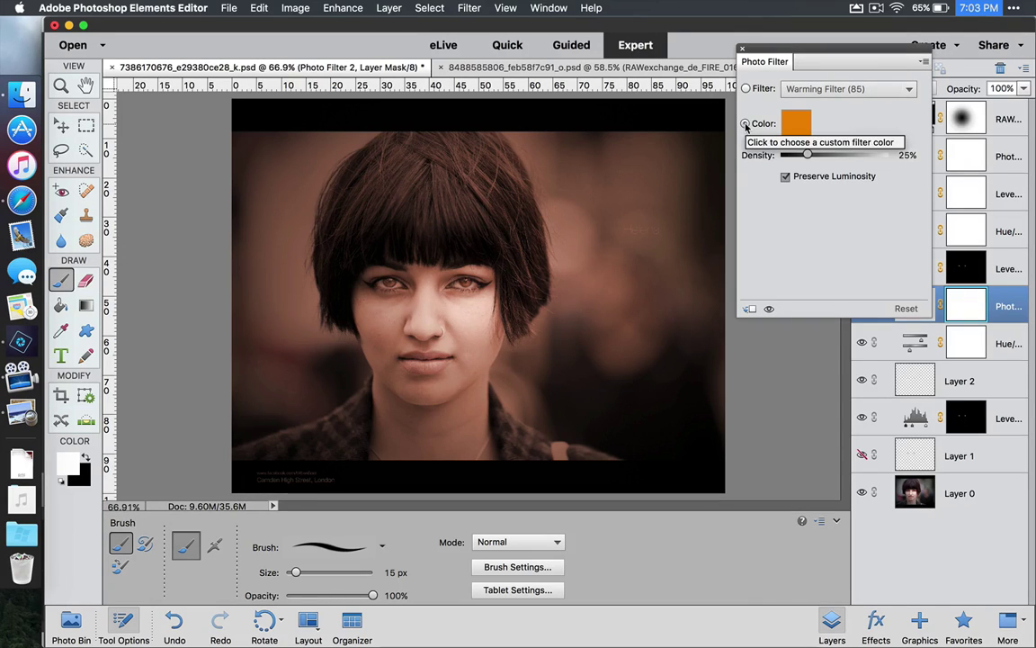
pyautogui.click(797, 124)
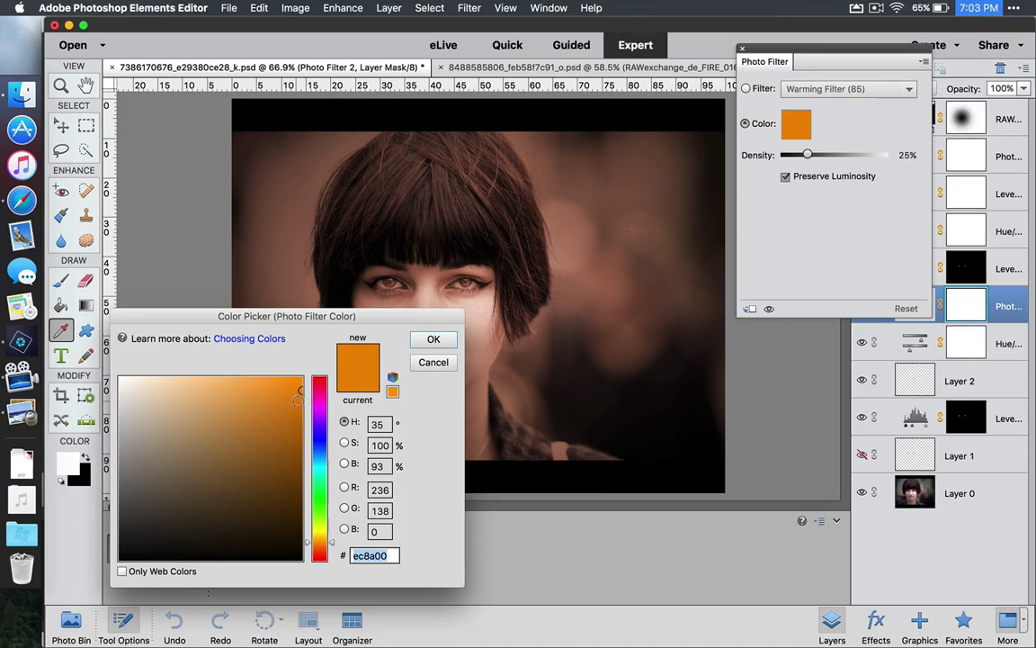
pyautogui.moveTo(320, 548); pyautogui.dragTo(332, 551)
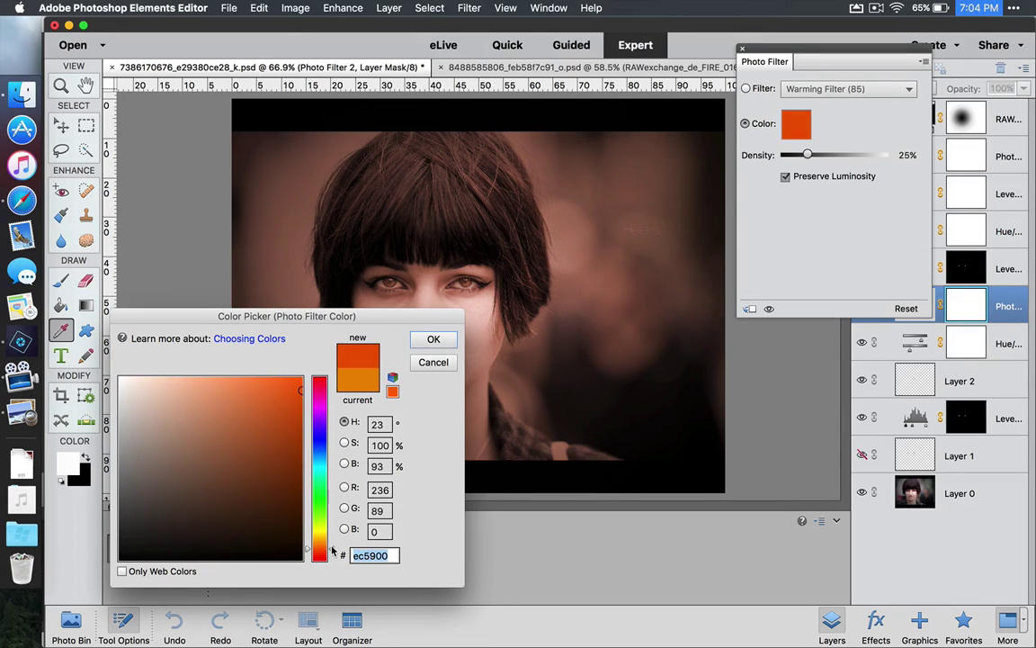
pyautogui.click(432, 339)
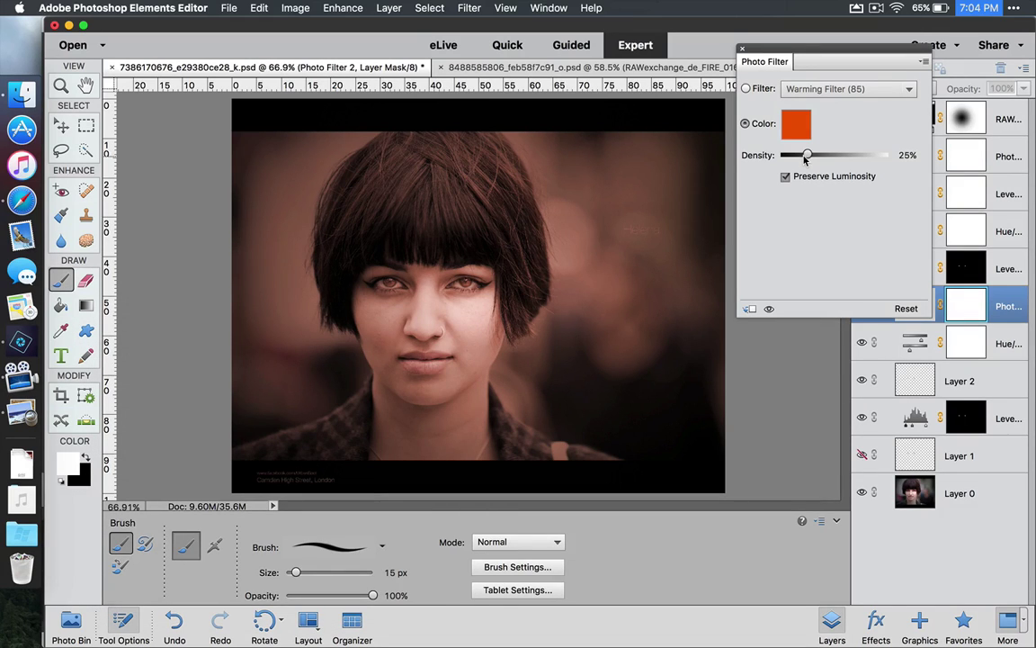
# Switch the photo filter's color back to the Warming Filter (85) orange and set its density to 39%
pyautogui.moveTo(808, 155)
pyautogui.mouseDown()
pyautogui.moveTo(789, 154)
pyautogui.moveTo(850, 155)
pyautogui.moveTo(818, 160)
pyautogui.mouseUp()
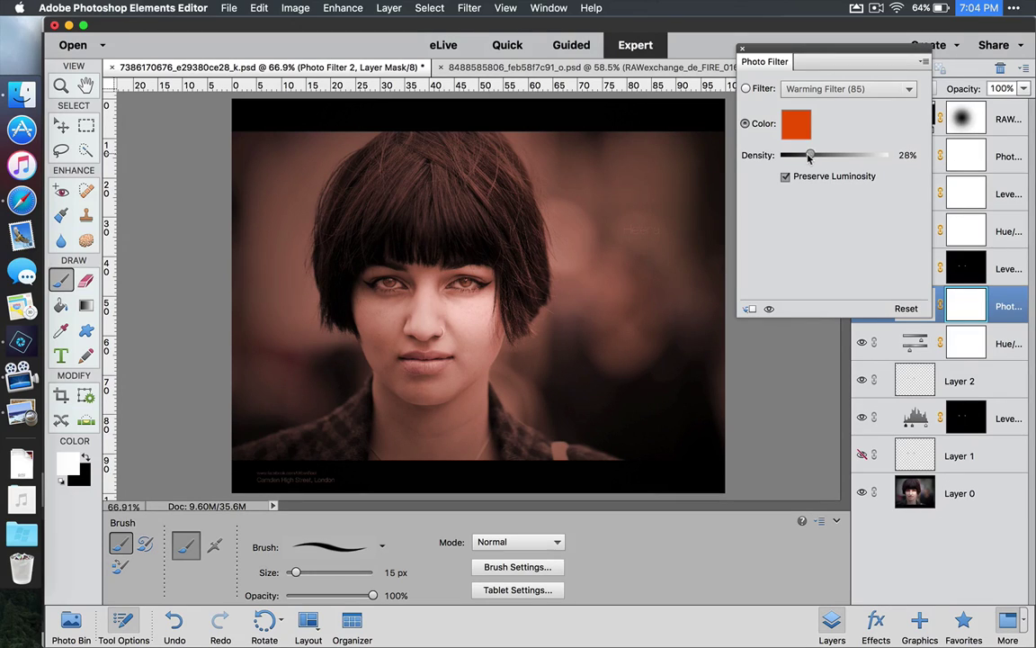
pyautogui.moveTo(806, 160); pyautogui.dragTo(803, 159)
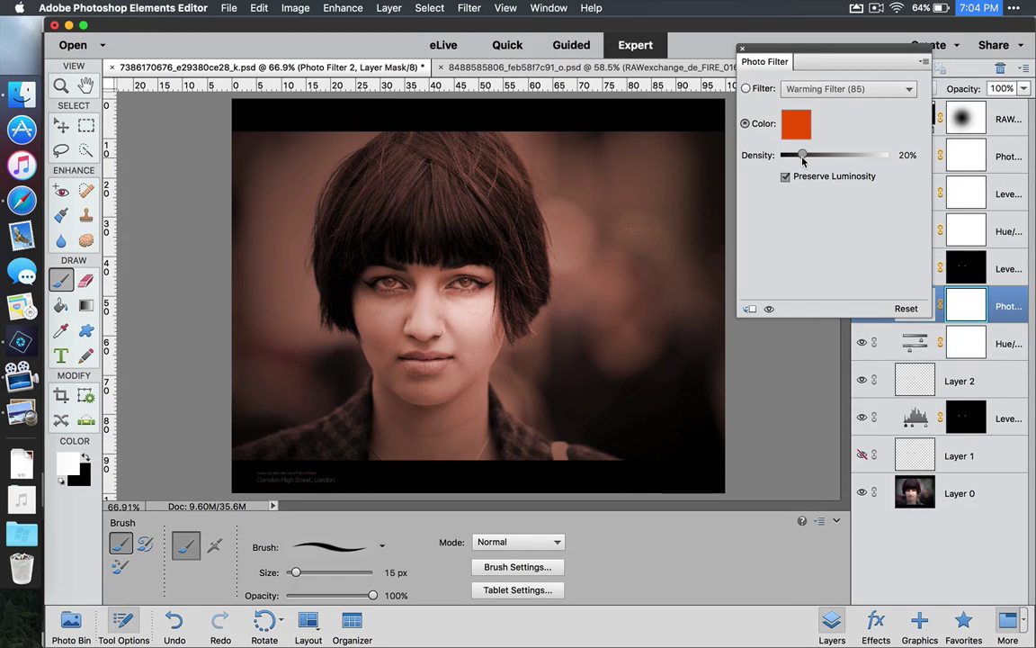
pyautogui.click(747, 89)
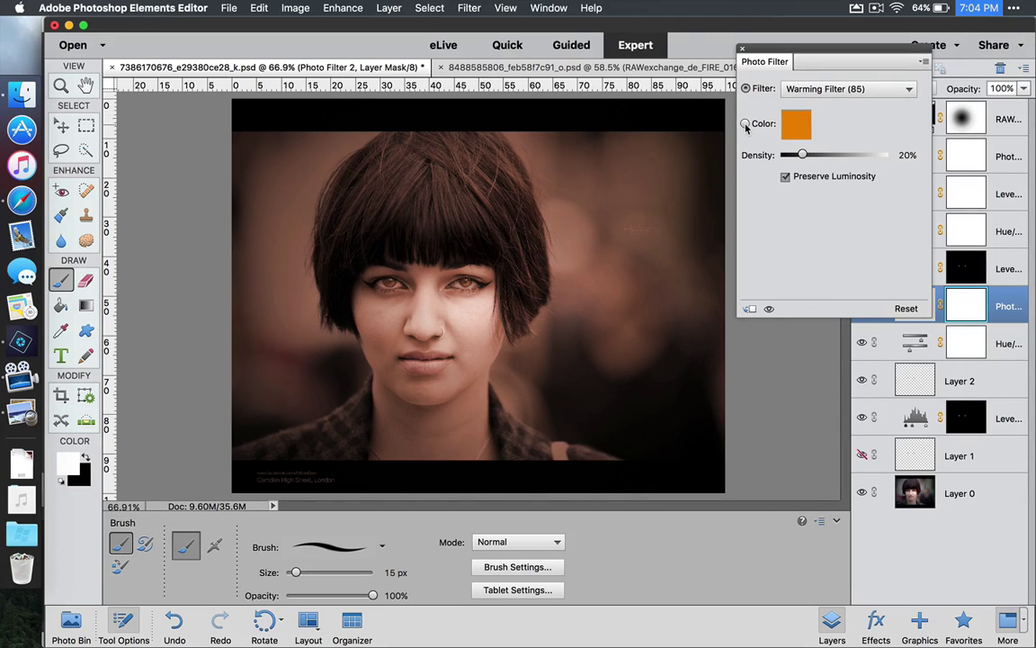
pyautogui.click(745, 124)
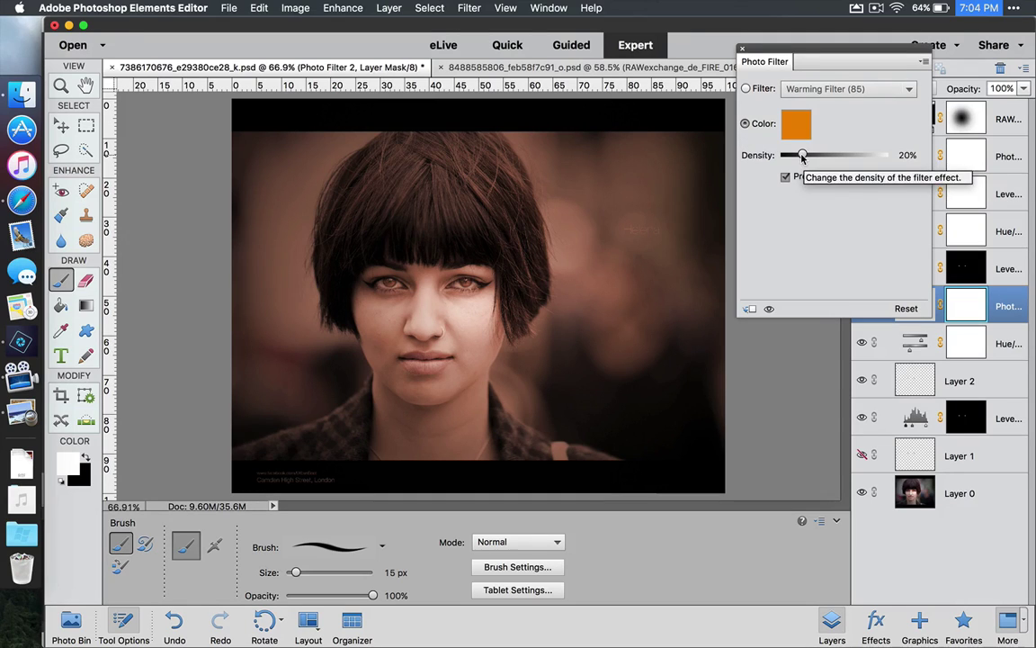
pyautogui.moveTo(801, 154); pyautogui.dragTo(819, 156)
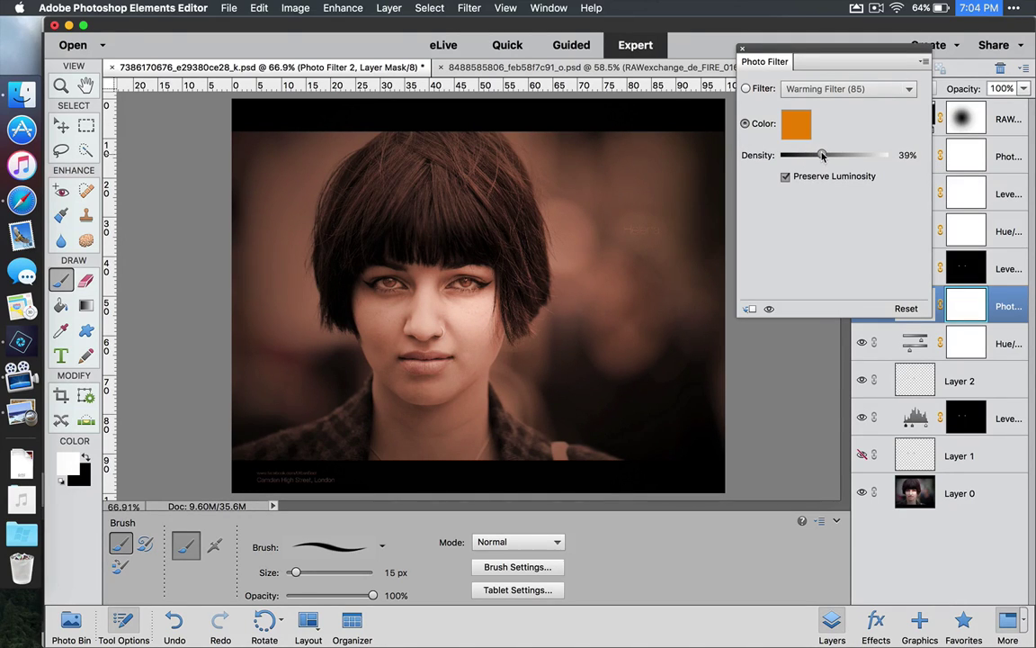
pyautogui.click(744, 50)
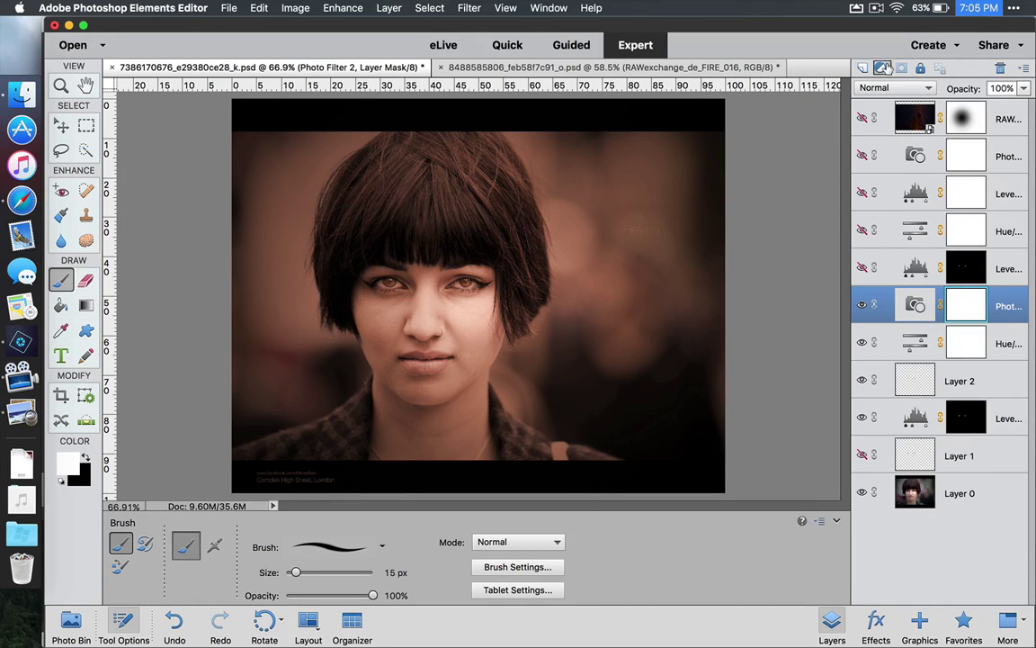
# Add a Levels adjustment layer above the visible Photo Filter layer with shadows 23, midtones 0.89 and highlights 225
pyautogui.click(882, 68)
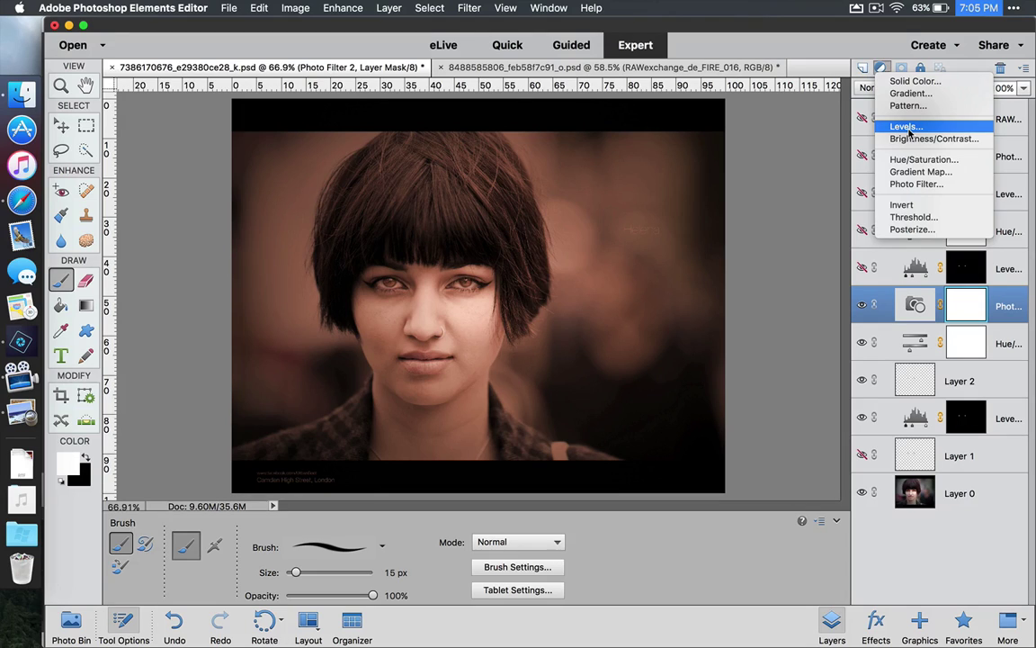
pyautogui.click(907, 127)
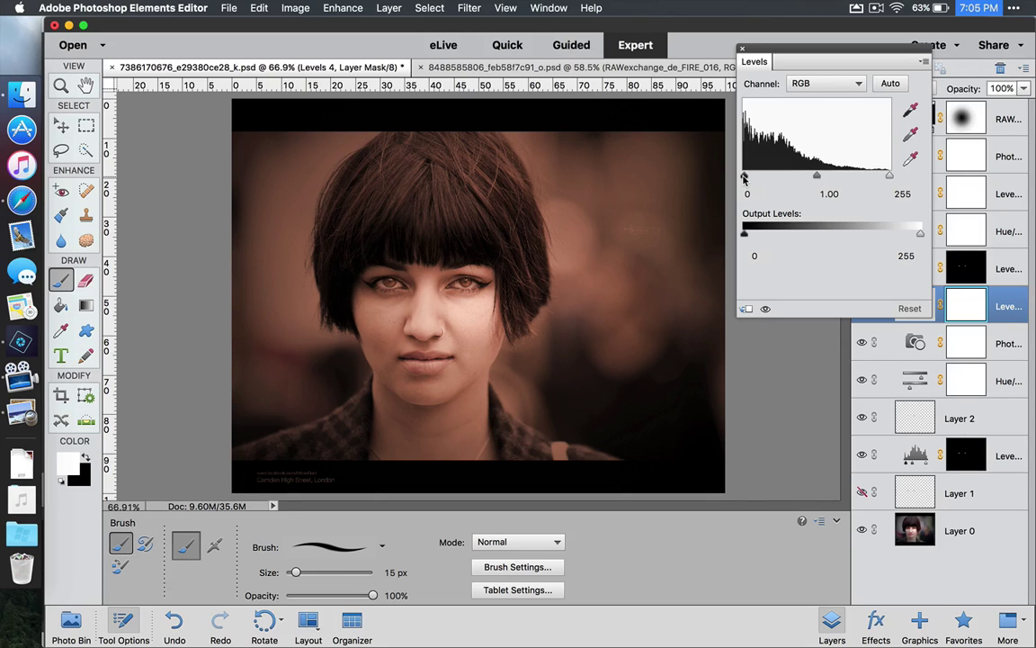
pyautogui.moveTo(744, 177); pyautogui.dragTo(754, 181)
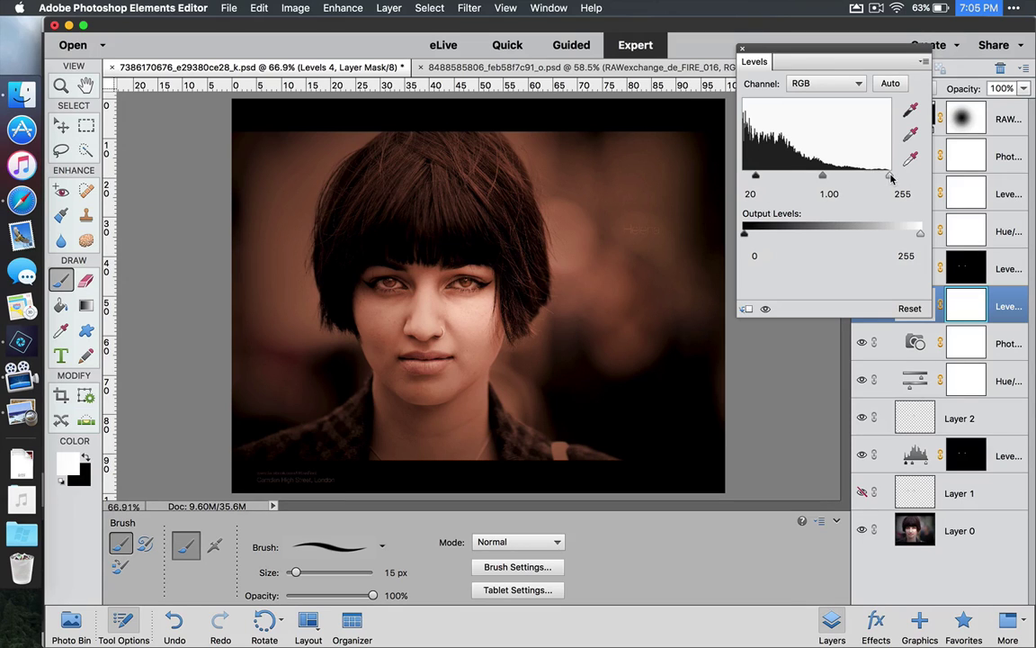
pyautogui.moveTo(889, 177); pyautogui.dragTo(873, 179)
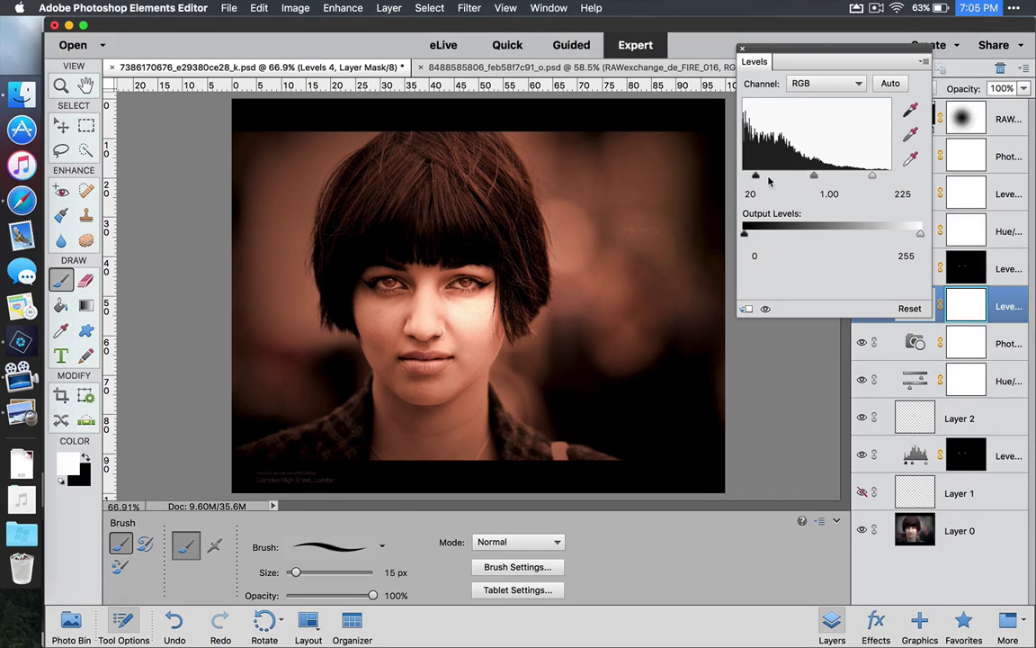
pyautogui.moveTo(755, 178); pyautogui.dragTo(758, 178)
pyautogui.moveTo(816, 179)
pyautogui.mouseDown()
pyautogui.moveTo(807, 178)
pyautogui.moveTo(819, 178)
pyautogui.mouseUp()
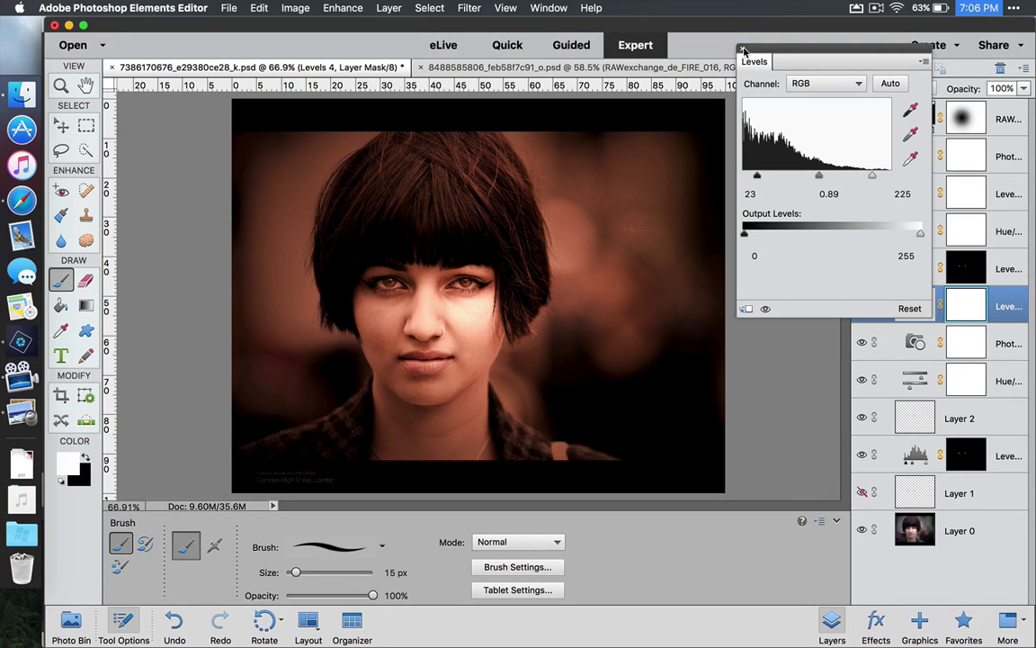
pyautogui.click(744, 50)
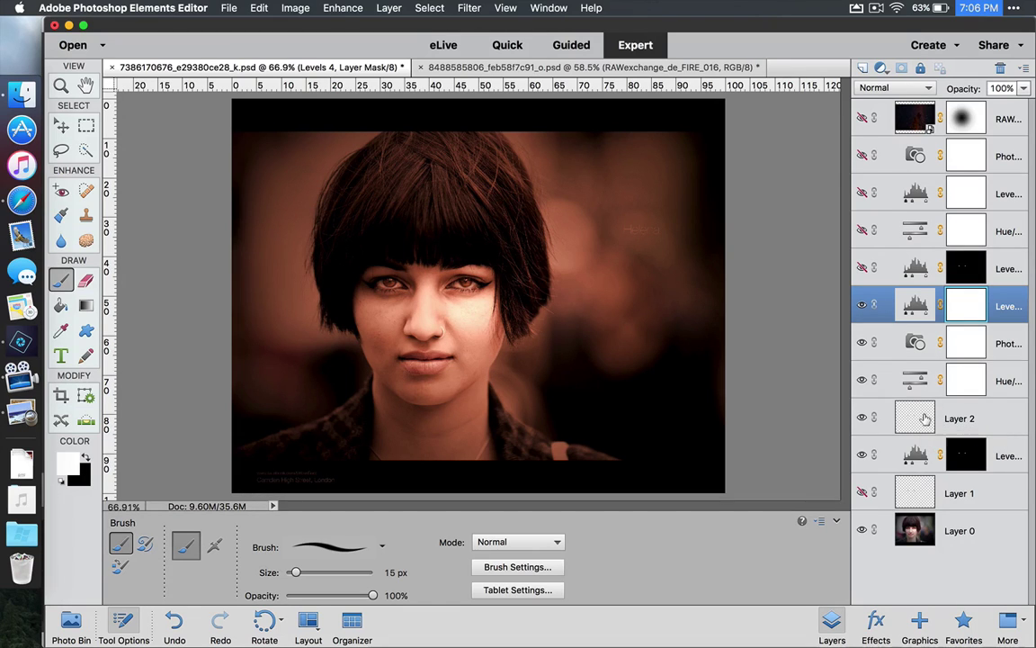
# Move Layer 2 to the top of the layer stack and place RAWexchange_de_FIRE_005.jpg from the Rawexchange-freebie-FIRE 2 folder above it
pyautogui.moveTo(925, 418); pyautogui.dragTo(917, 110)
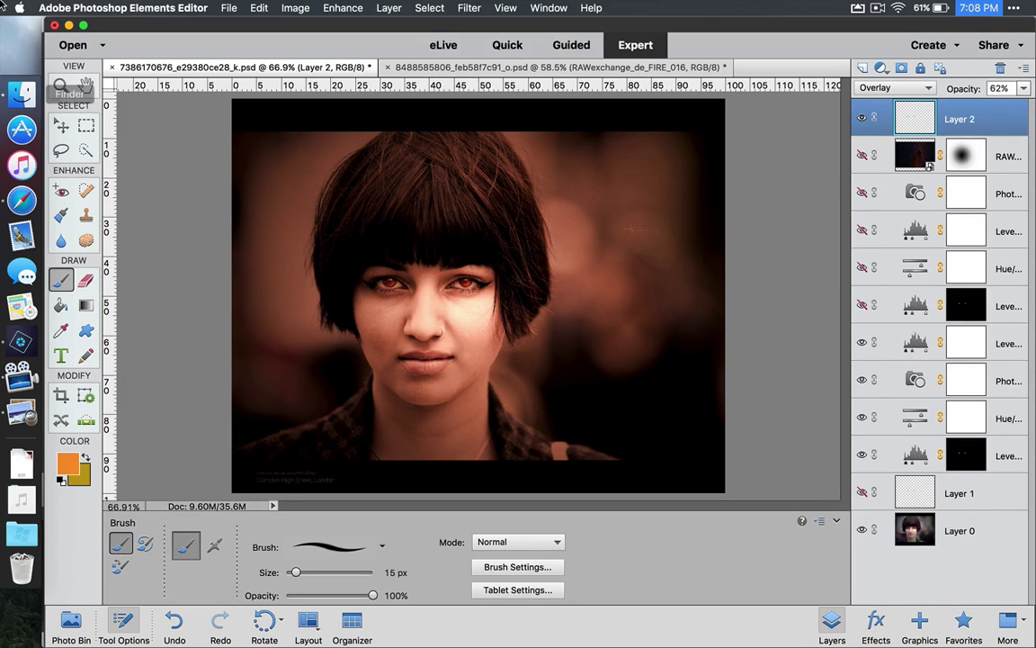
pyautogui.click(229, 8)
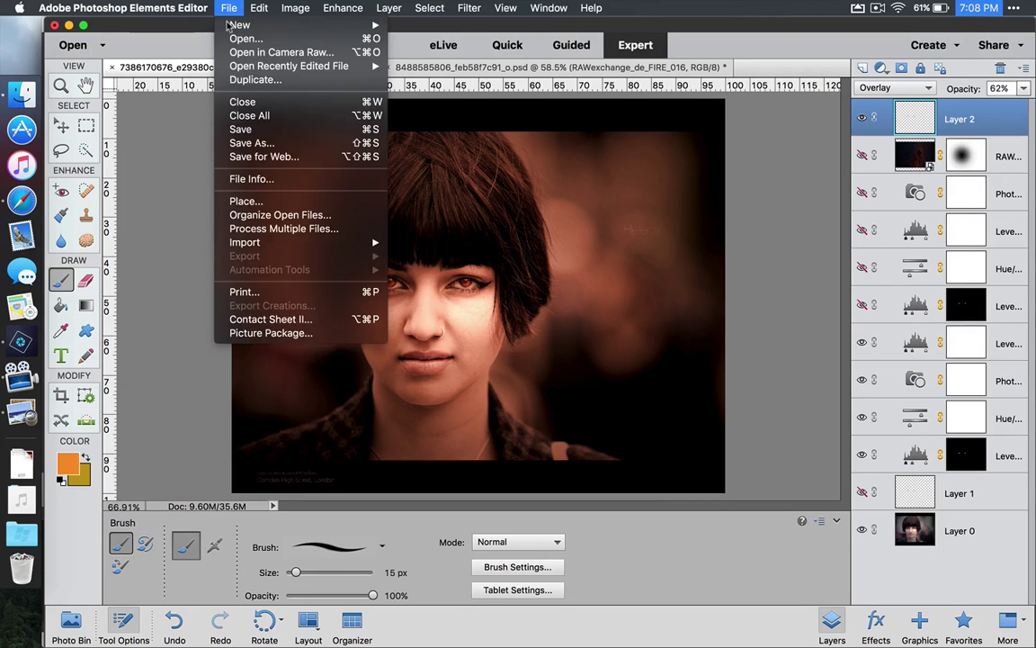
pyautogui.click(260, 201)
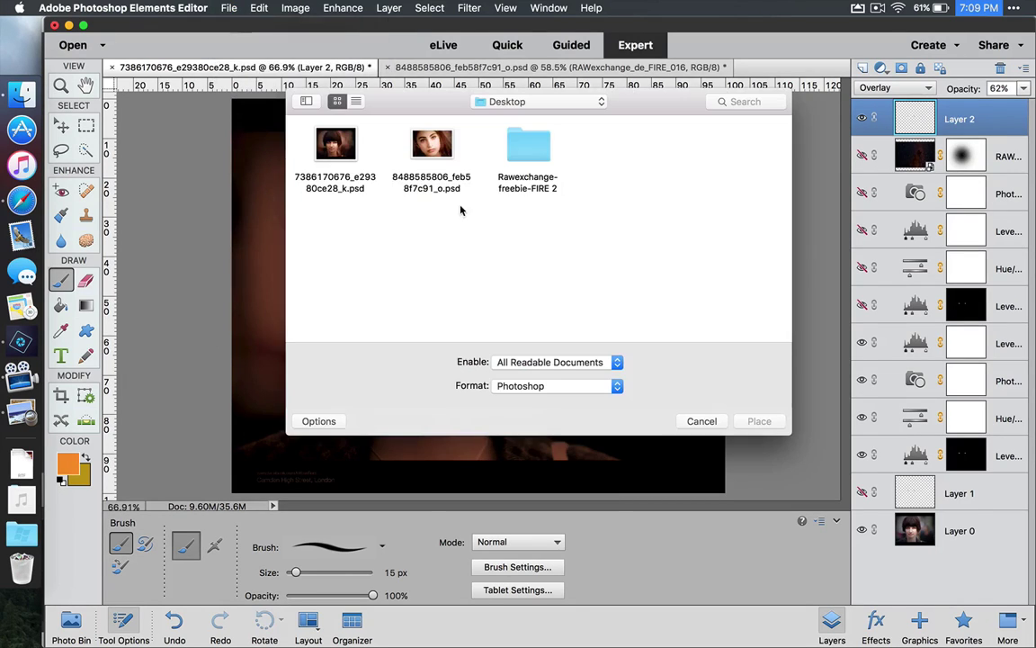
pyautogui.doubleClick(528, 146)
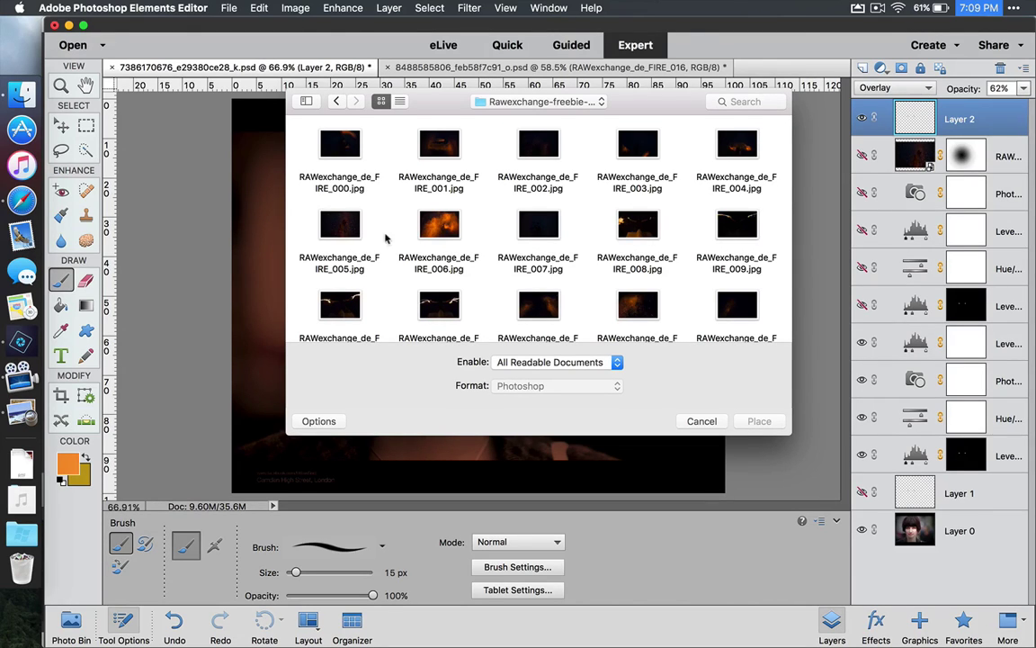
pyautogui.doubleClick(345, 231)
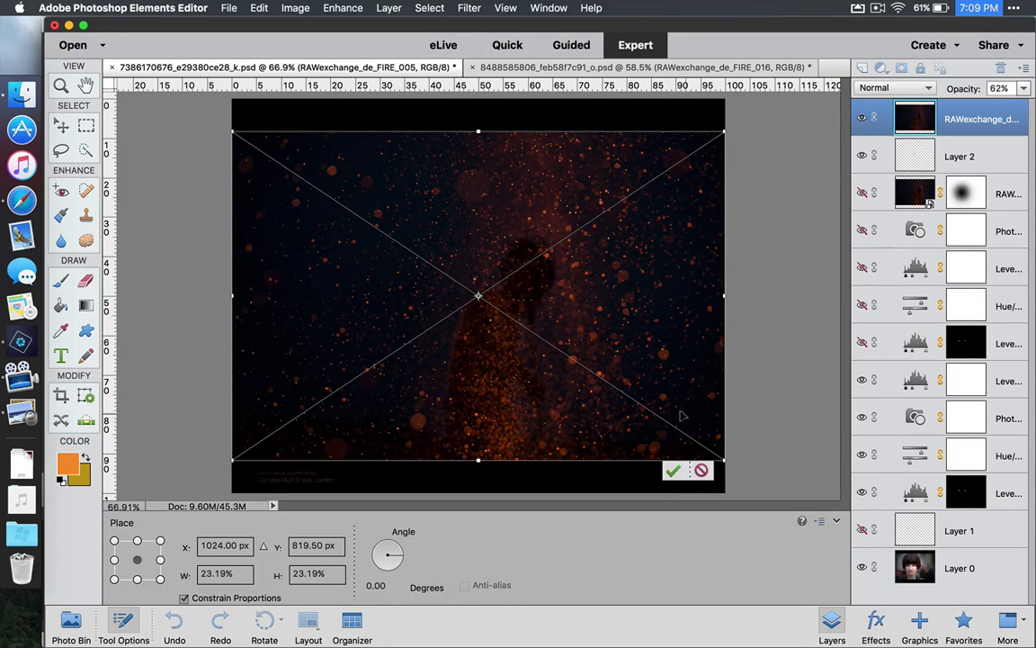
pyautogui.click(673, 471)
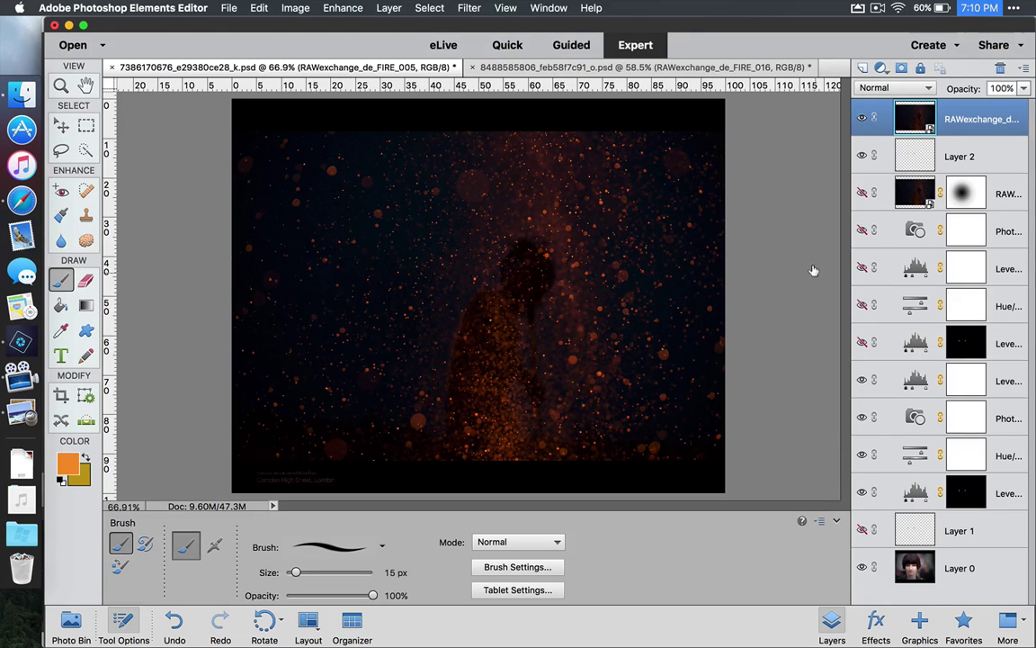
# Try the Screen blend mode on the placed fire layer, then set it to Lighten
pyautogui.click(926, 88)
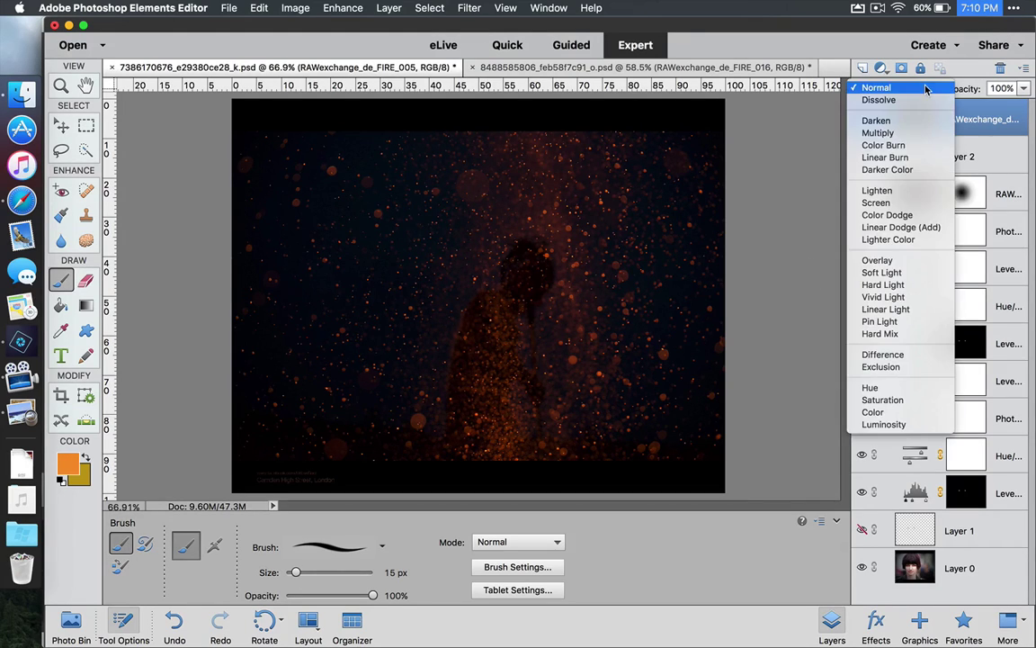
pyautogui.click(889, 202)
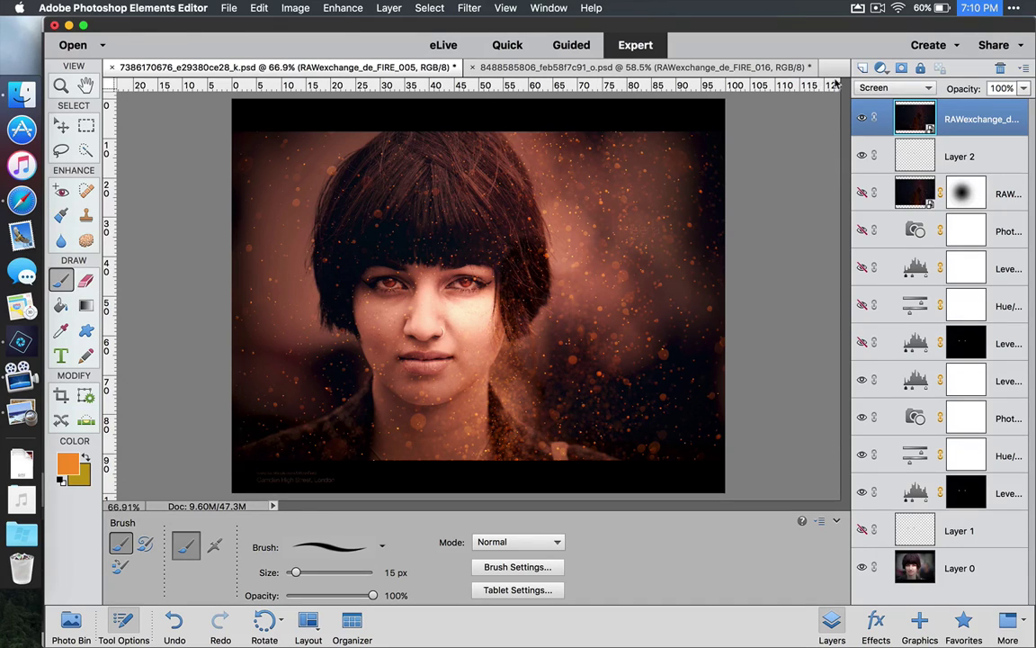
pyautogui.click(926, 87)
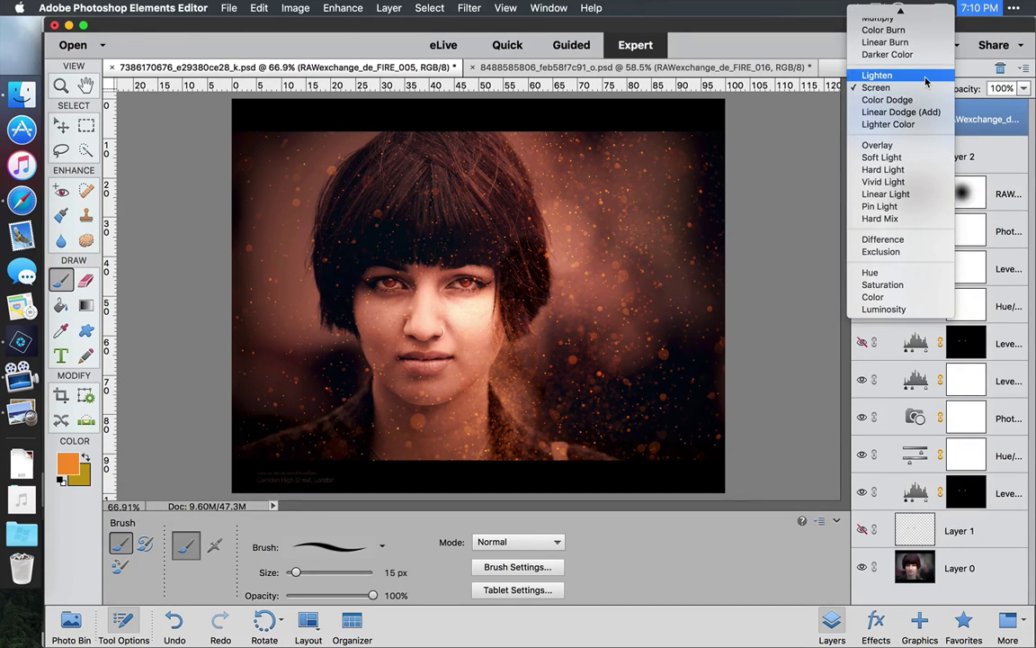
pyautogui.click(926, 81)
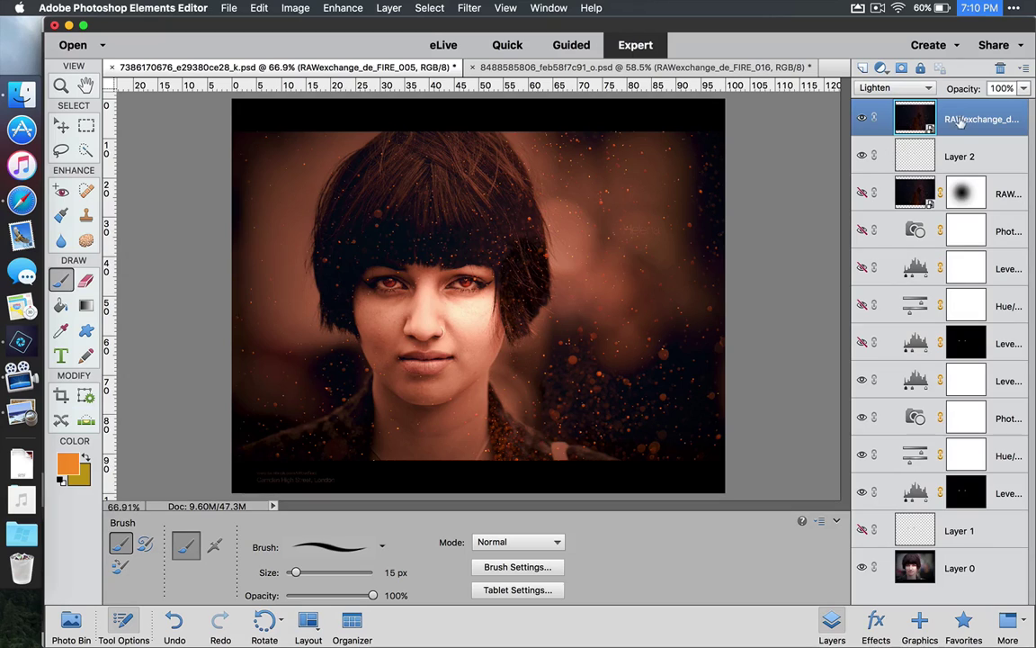
# Add a layer mask to the fire layer and draw a reversed radial gradient outward from the face to clear the sparks there
pyautogui.click(901, 68)
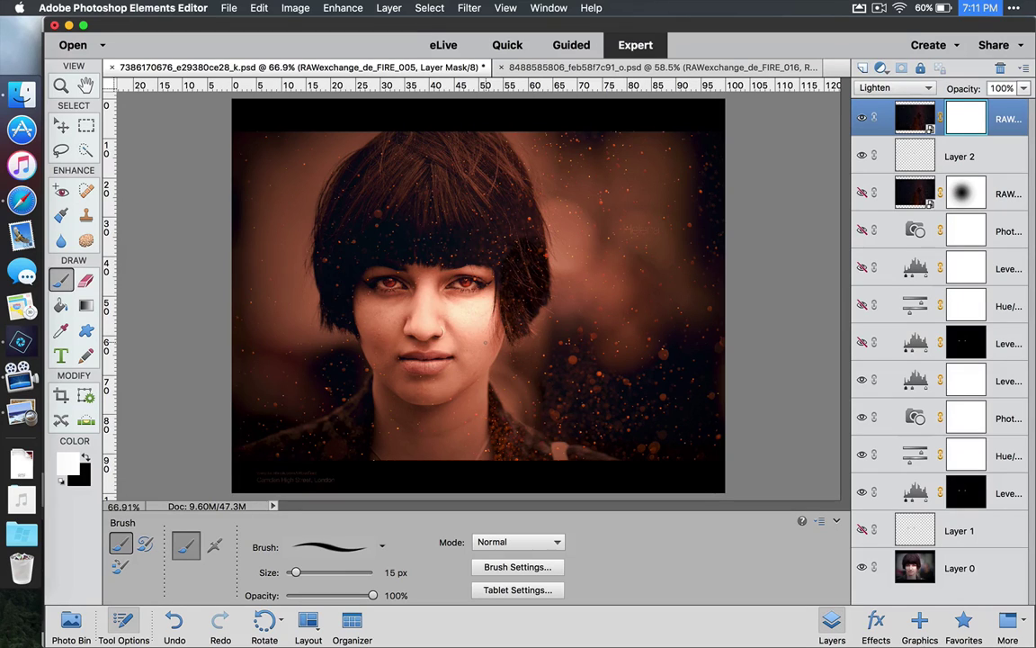
pyautogui.click(85, 307)
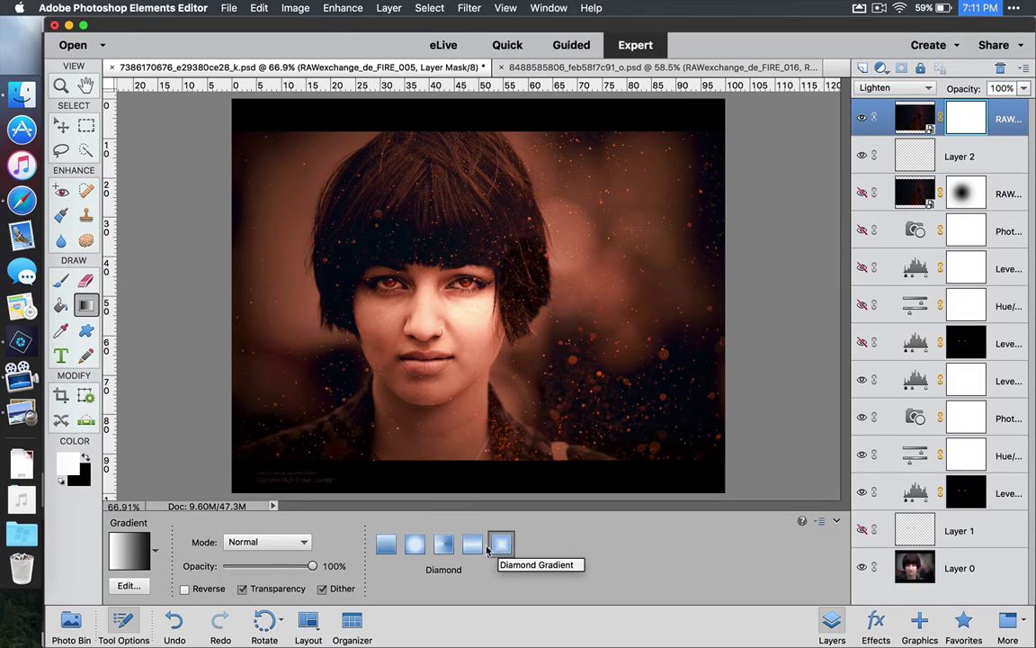
pyautogui.click(414, 549)
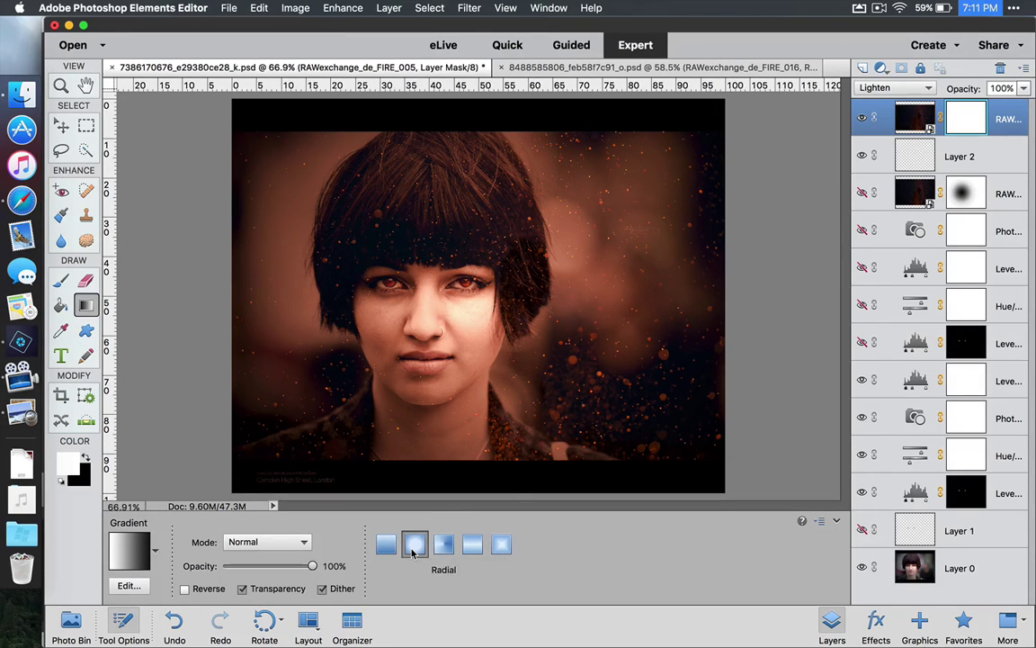
pyautogui.click(185, 590)
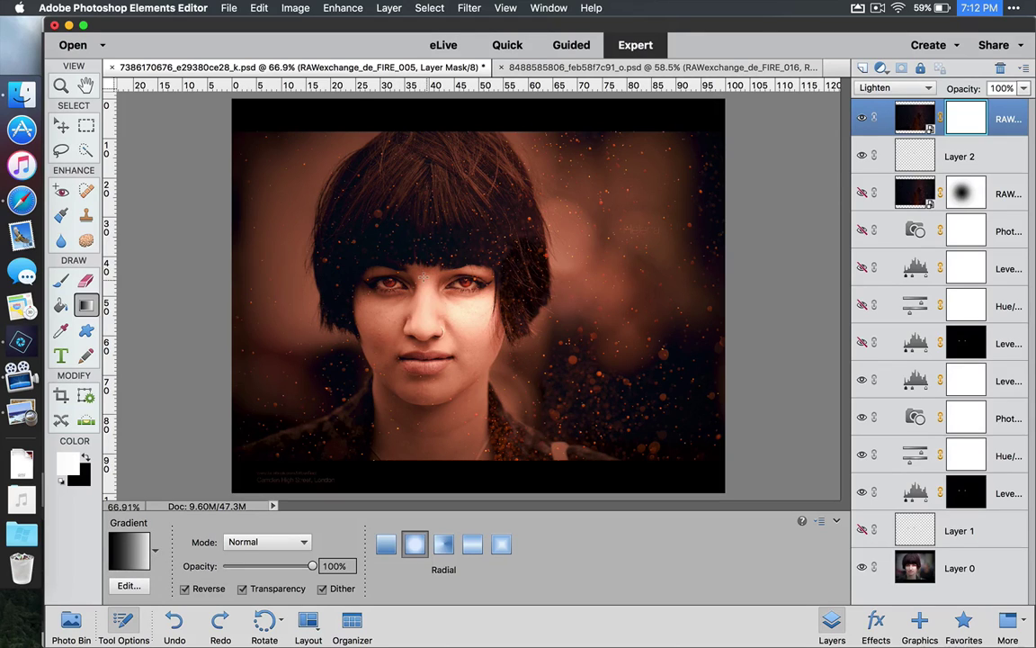
pyautogui.moveTo(423, 277); pyautogui.dragTo(329, 224)
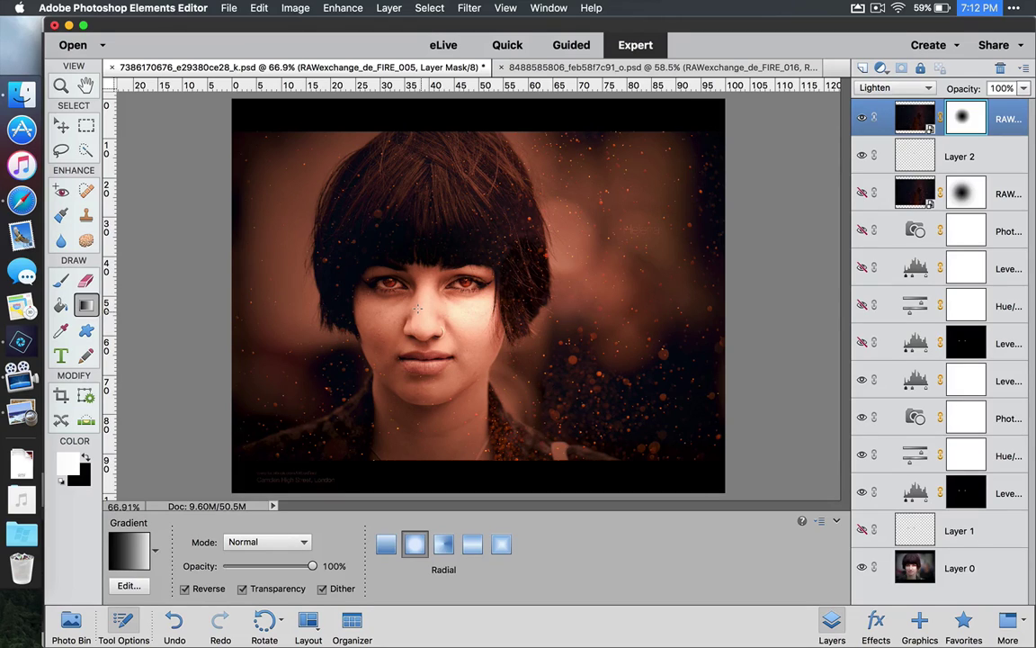
pyautogui.moveTo(418, 309); pyautogui.dragTo(449, 418)
pyautogui.moveTo(418, 315); pyautogui.dragTo(286, 213)
pyautogui.click(544, 70)
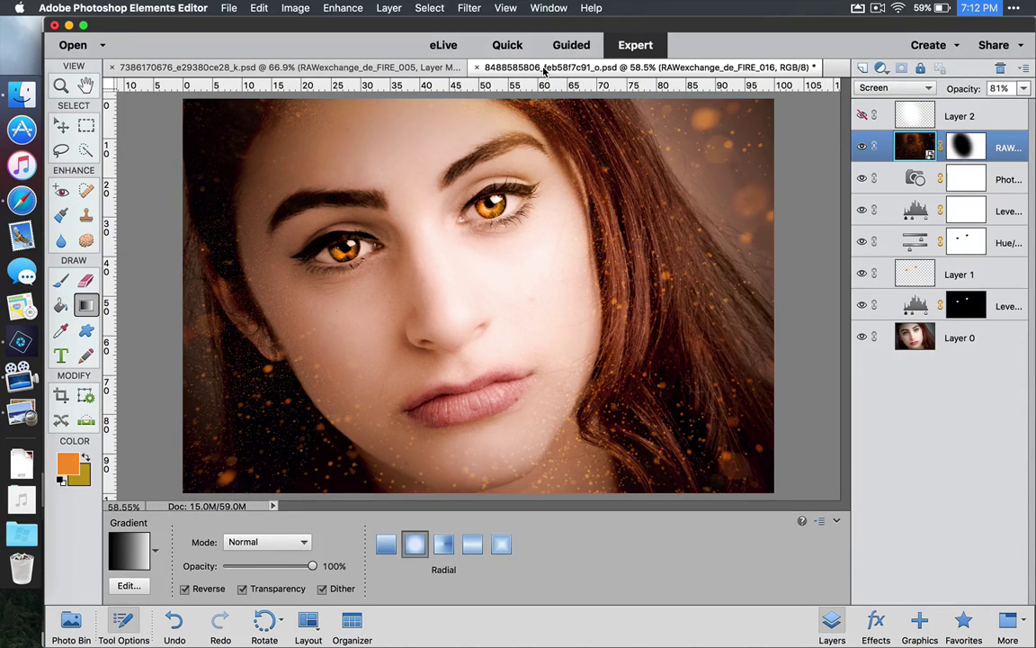
pyautogui.press('alt')
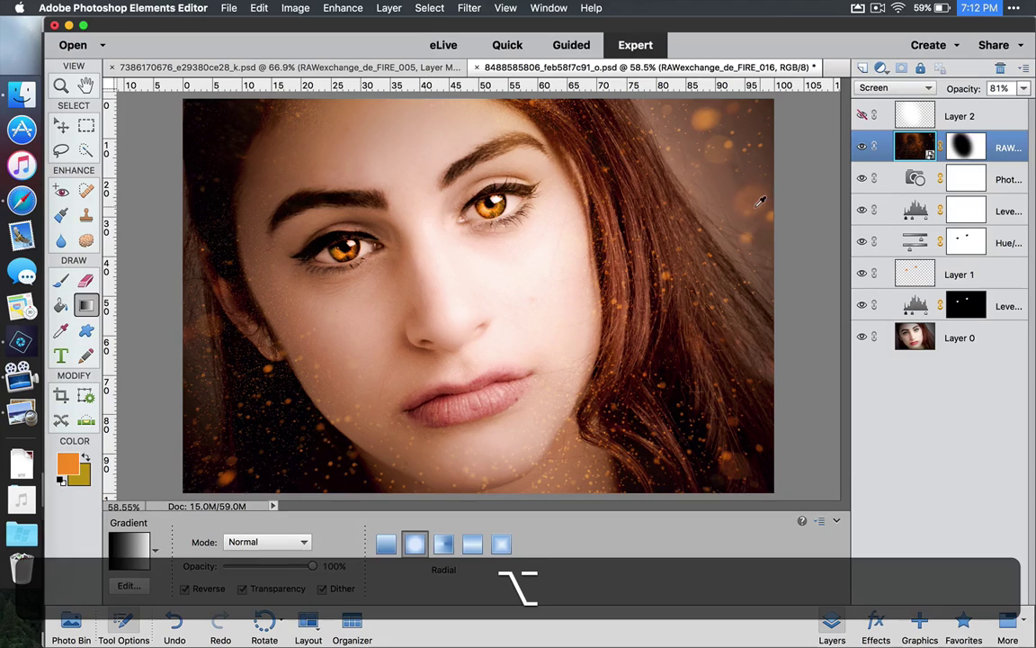
pyautogui.keyDown('alt'); pyautogui.click(861, 335); pyautogui.keyUp('alt')
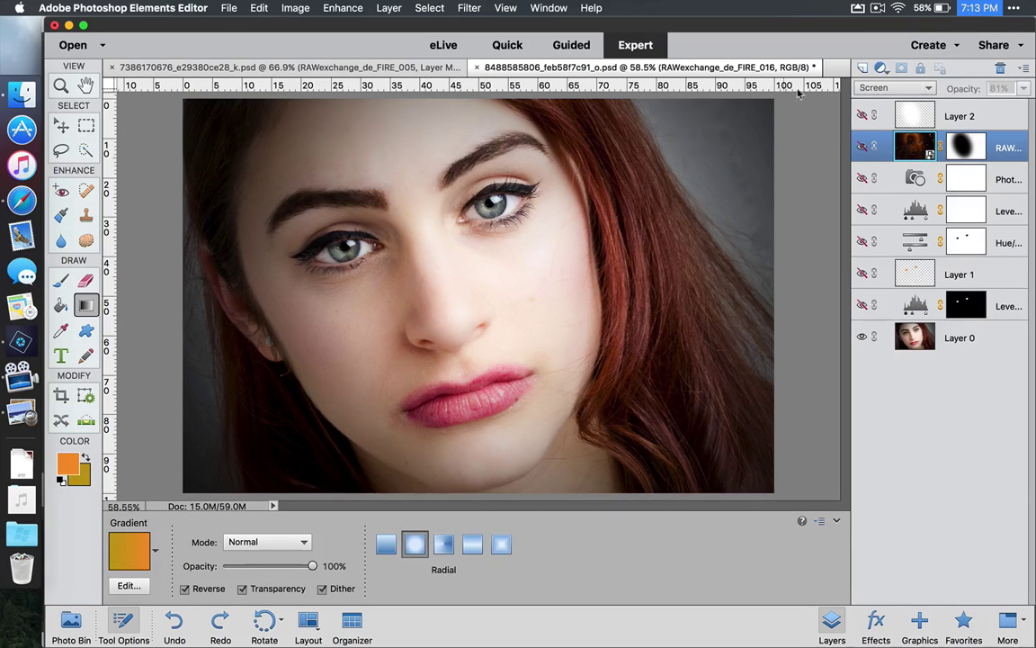
# Add a Levels adjustment layer above the fire layer with shadows 25, midtones 0.89 and highlights 234, and invert its mask to black
pyautogui.click(882, 69)
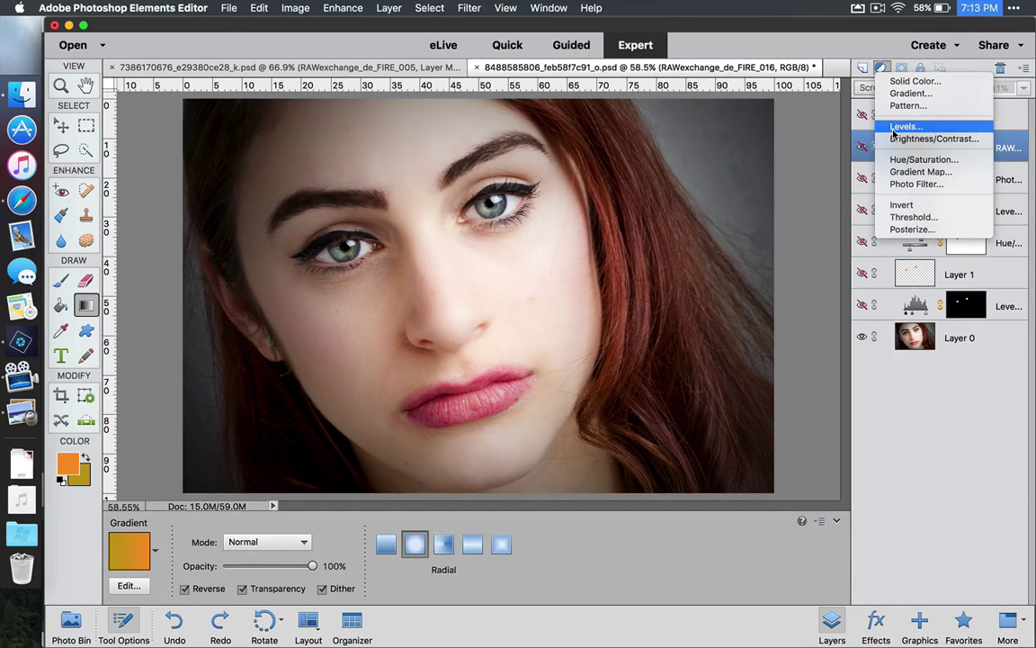
pyautogui.click(893, 129)
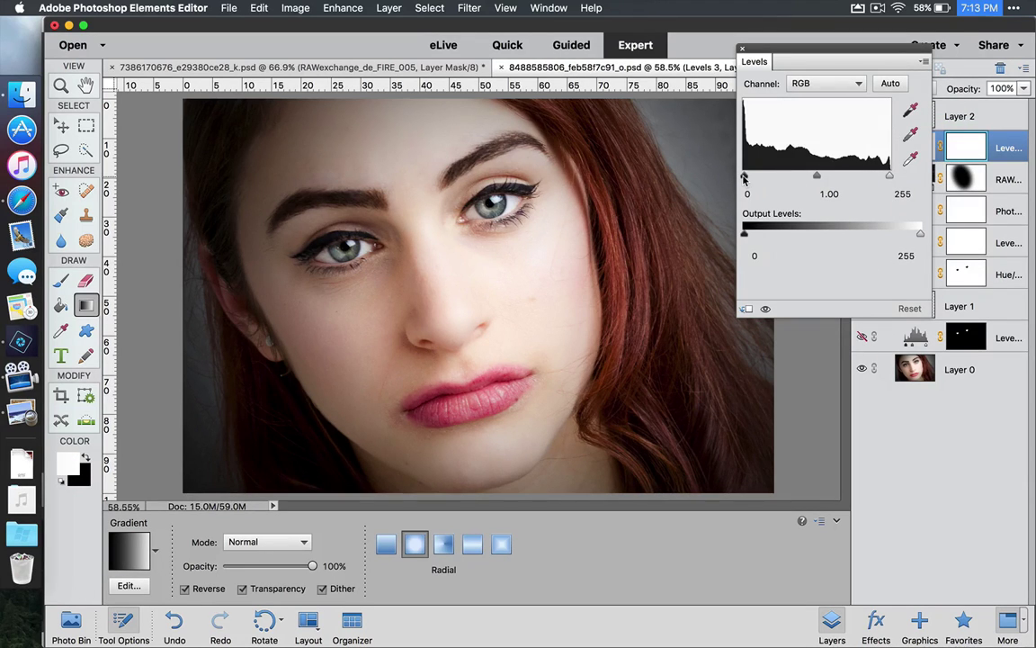
pyautogui.moveTo(744, 177); pyautogui.dragTo(758, 178)
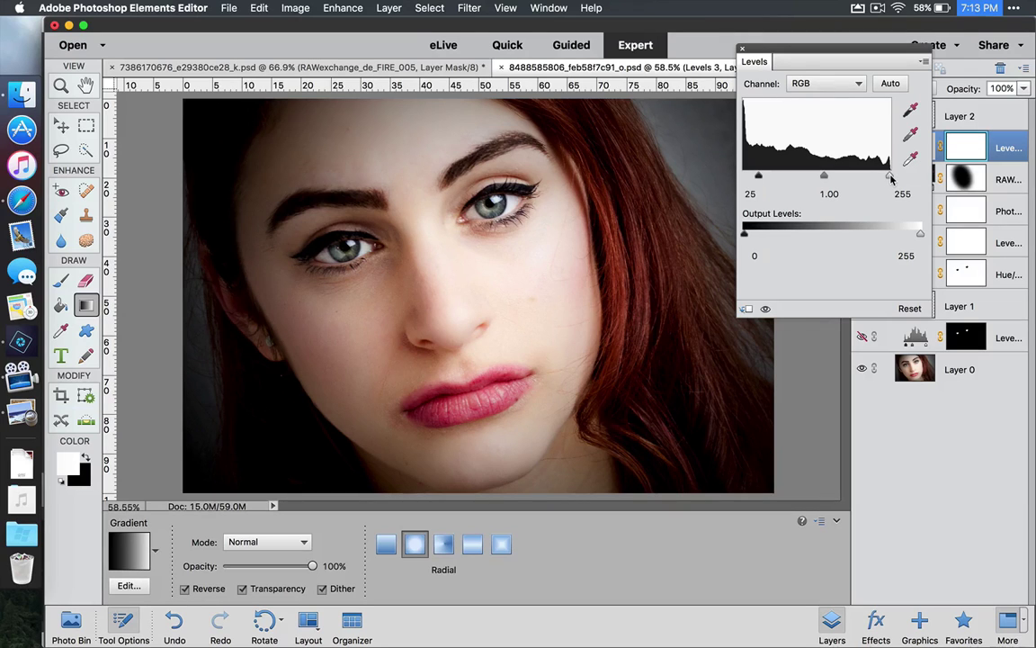
pyautogui.moveTo(891, 178); pyautogui.dragTo(878, 182)
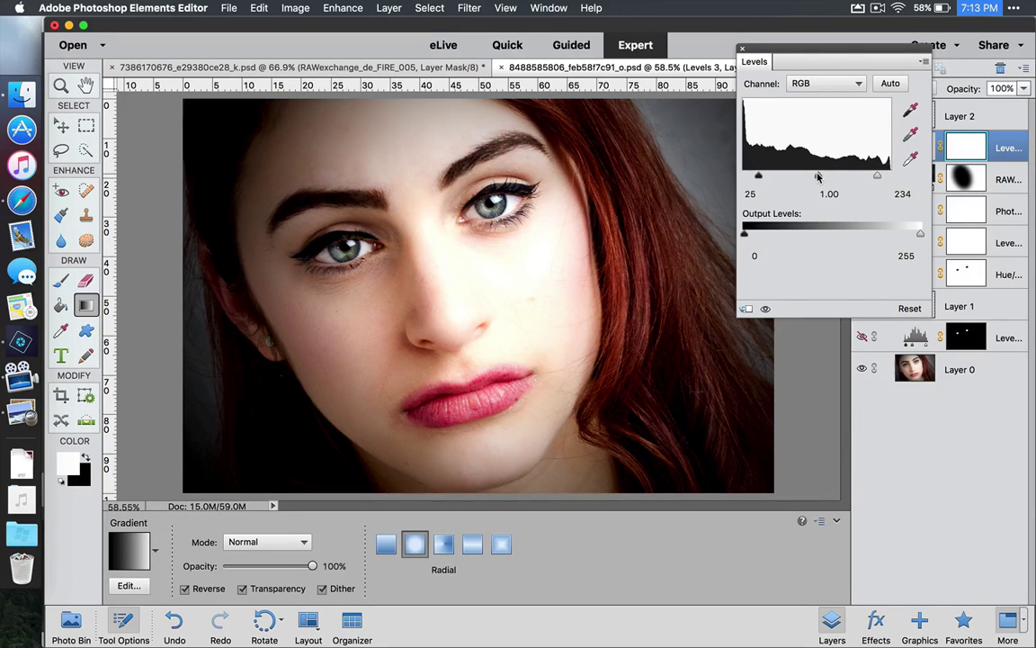
pyautogui.moveTo(818, 178); pyautogui.dragTo(821, 178)
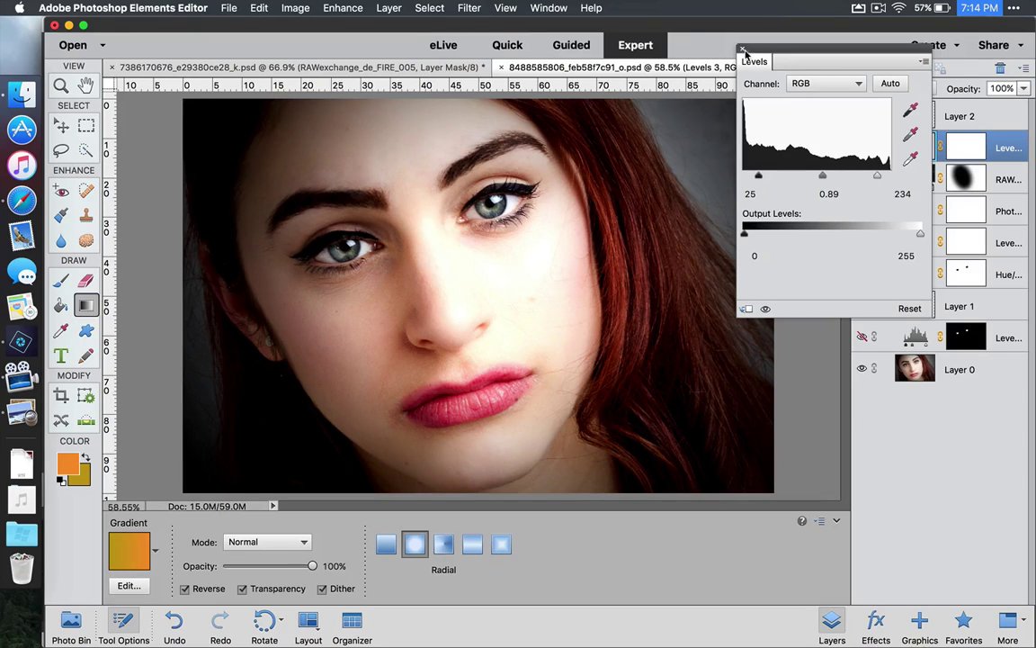
pyautogui.click(743, 51)
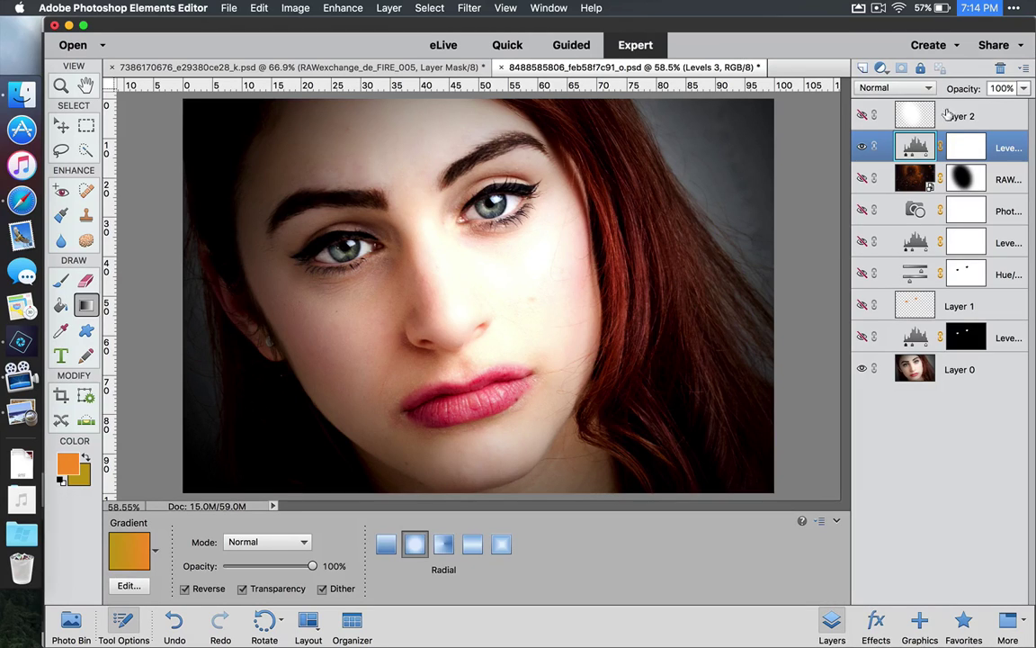
pyautogui.click(961, 146)
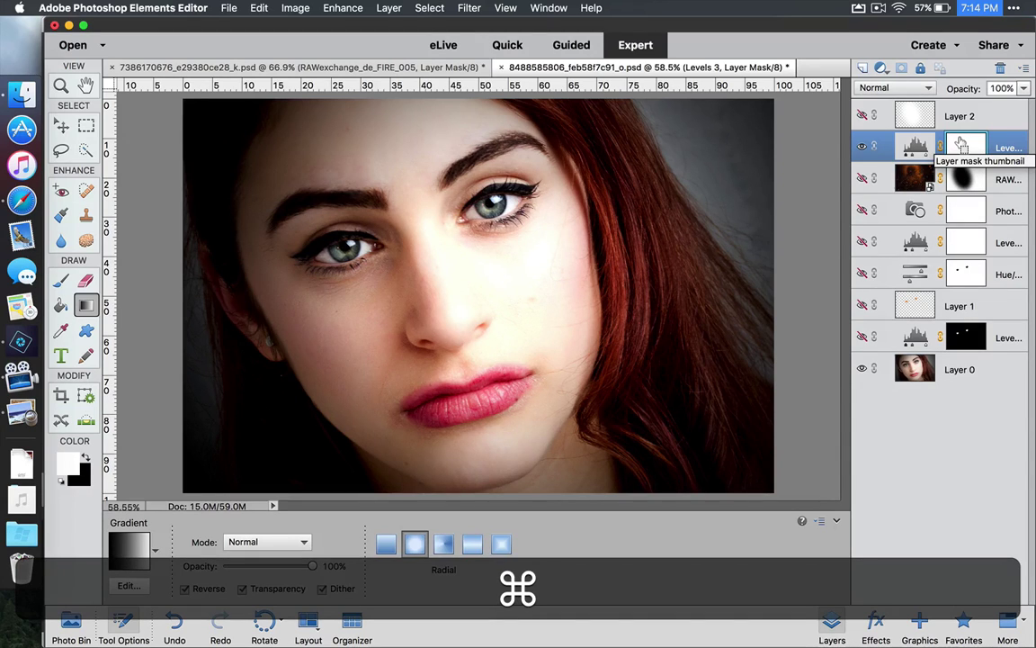
pyautogui.press('super+i')
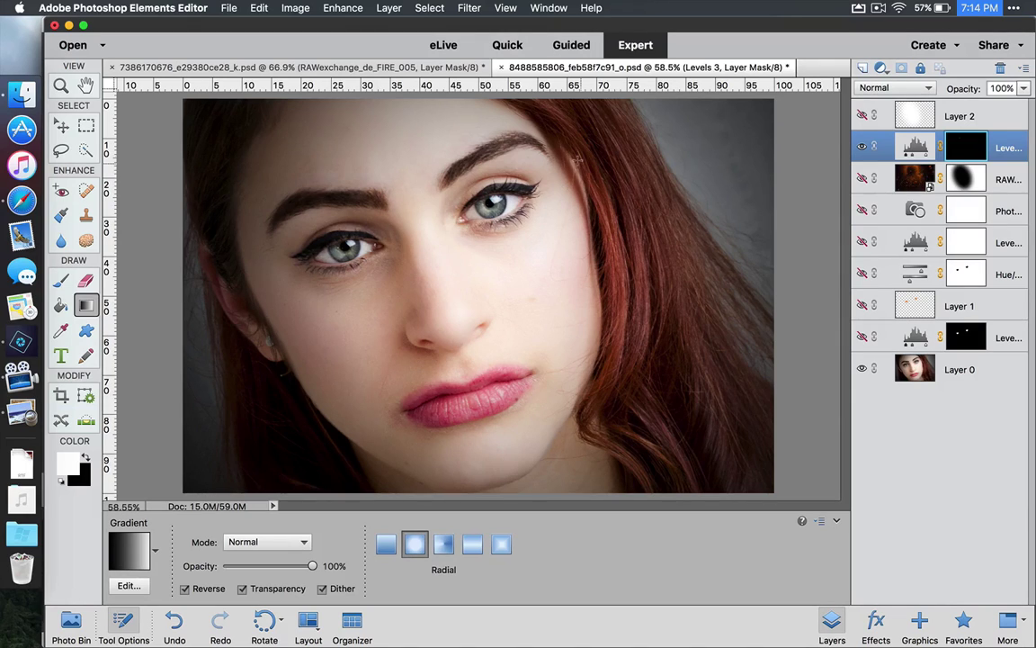
# Set the Brush tool to 70 px and check its hardness in the brush settings
pyautogui.click(61, 278)
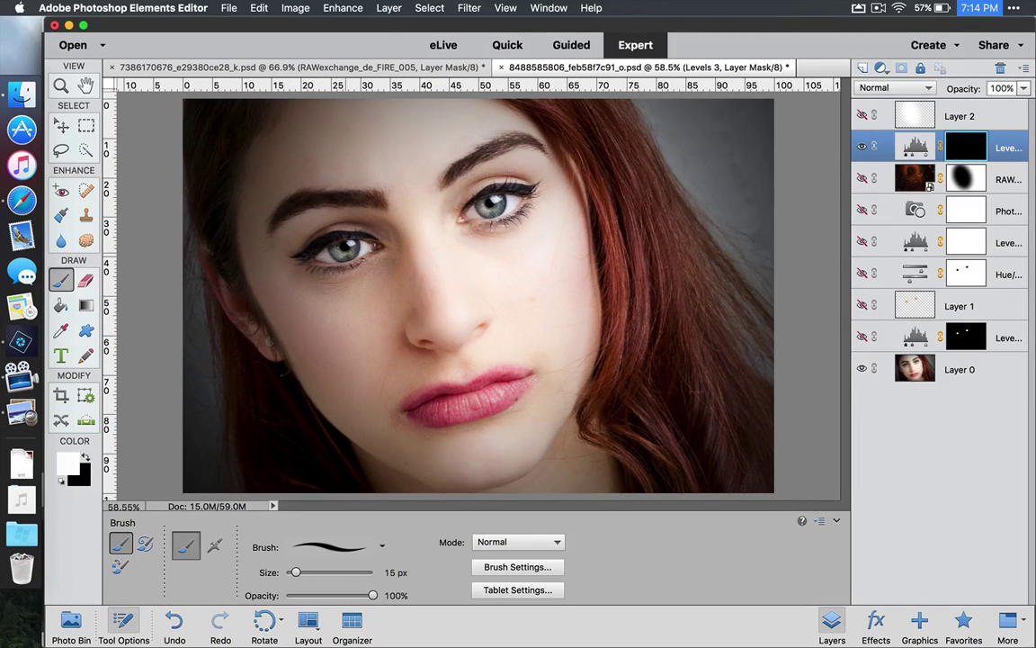
pyautogui.press(']')
pyautogui.press(']')
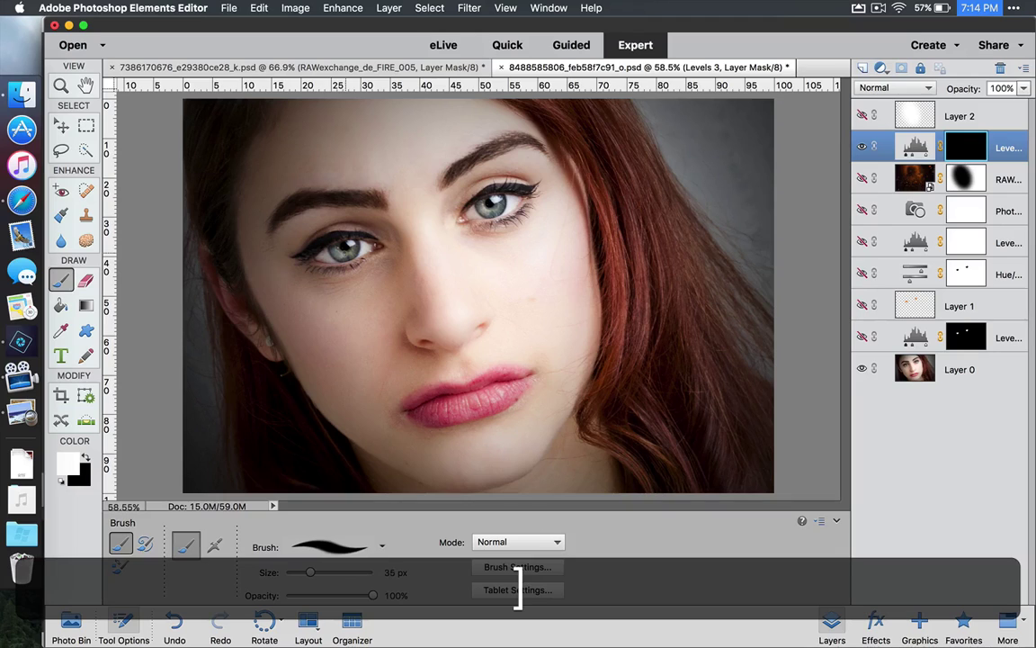
pyautogui.press(']')
pyautogui.press(']')
pyautogui.press(']')
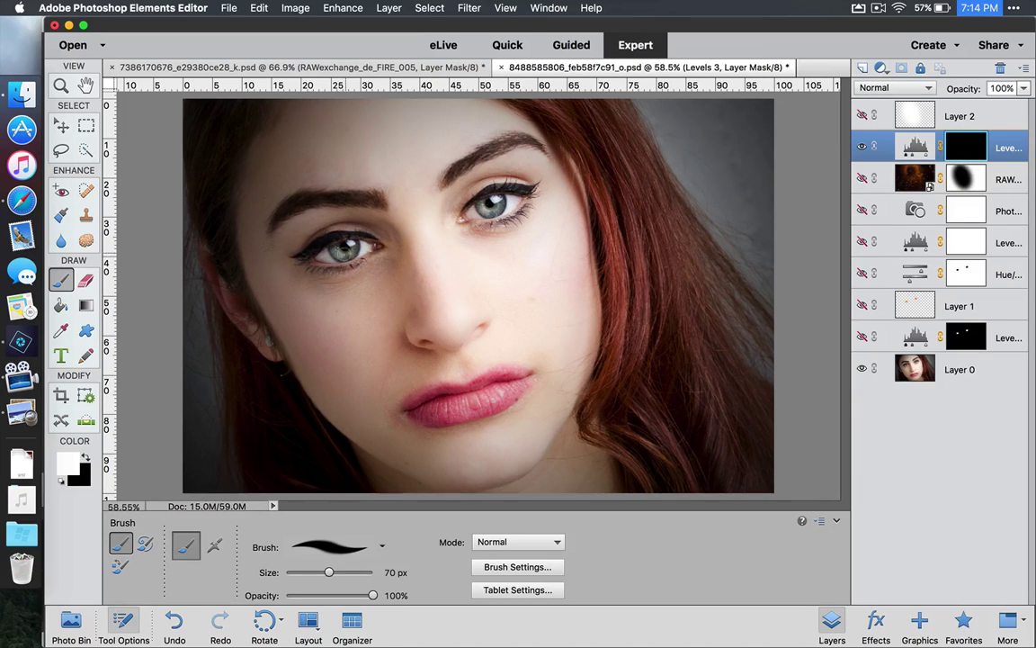
pyautogui.click(517, 567)
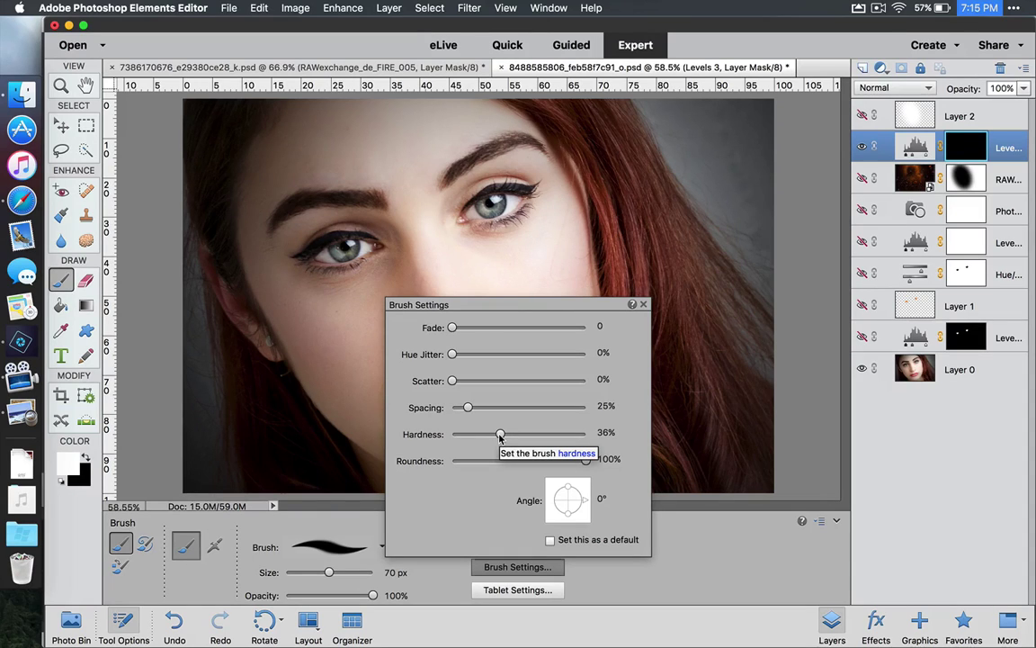
pyautogui.press('Escape')
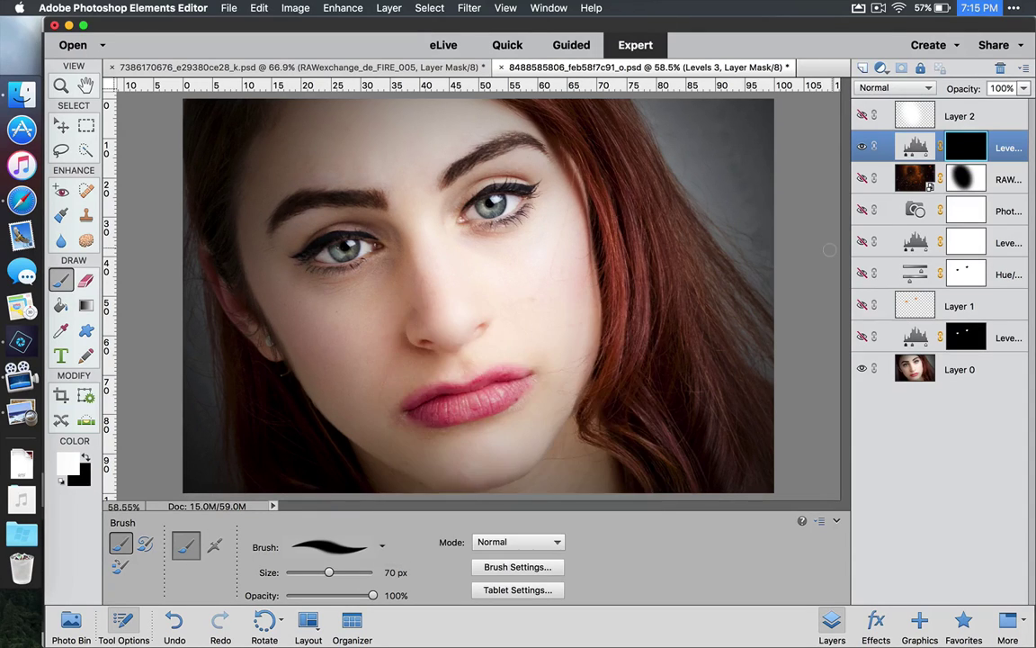
# Paint white over both irises on the new Levels layer's black mask so the adjustment affects only the eyes
pyautogui.press('super')
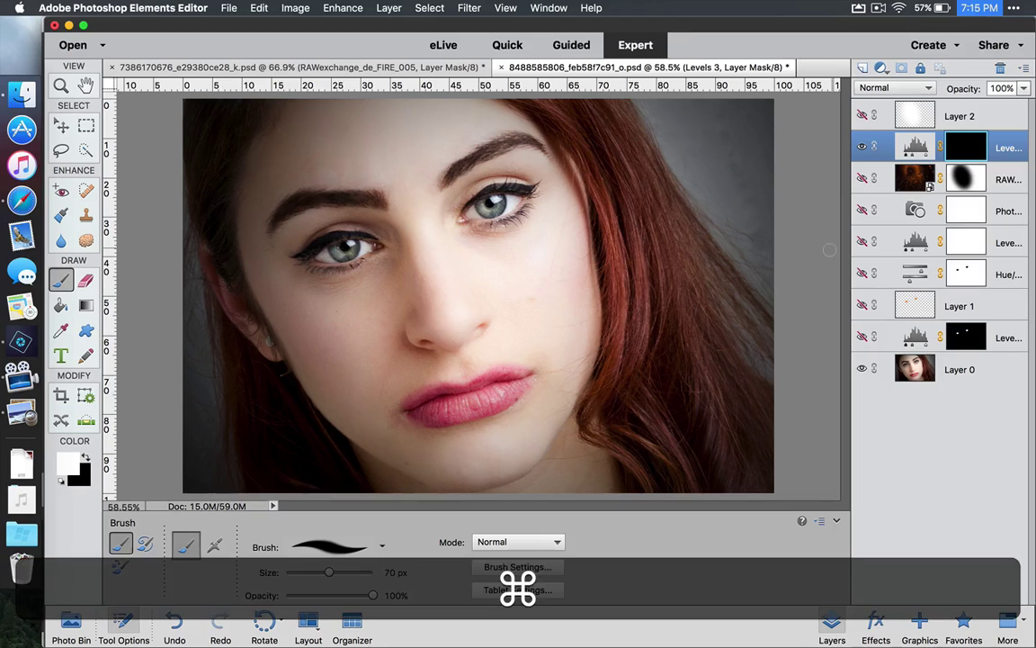
pyautogui.press('super+equal')
pyautogui.press('super+equal')
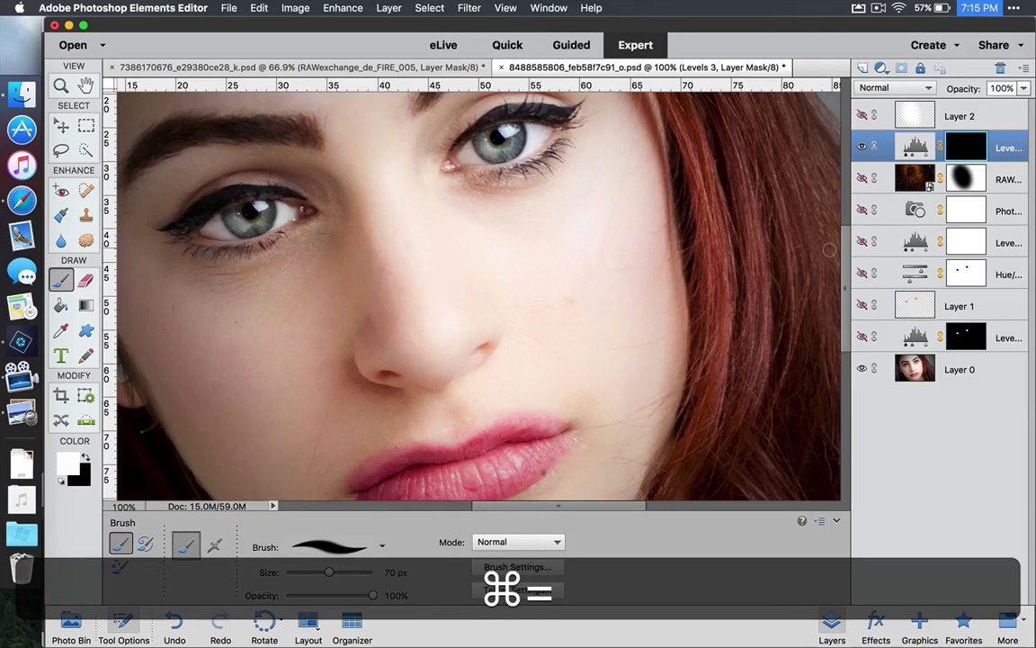
pyautogui.press('super+equal')
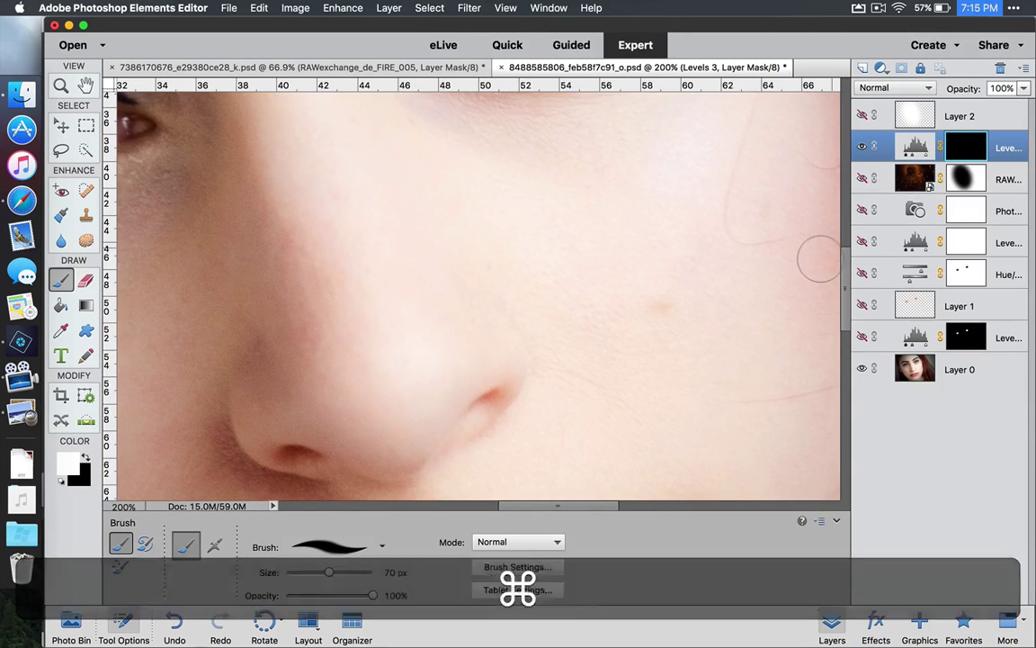
pyautogui.press('super+minus')
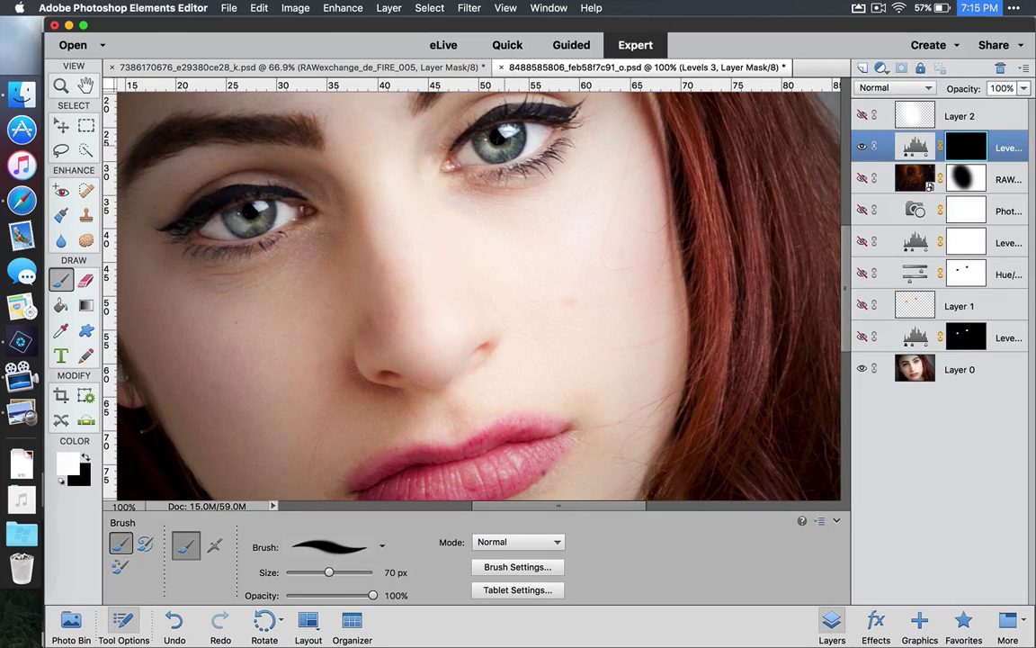
pyautogui.click(502, 134)
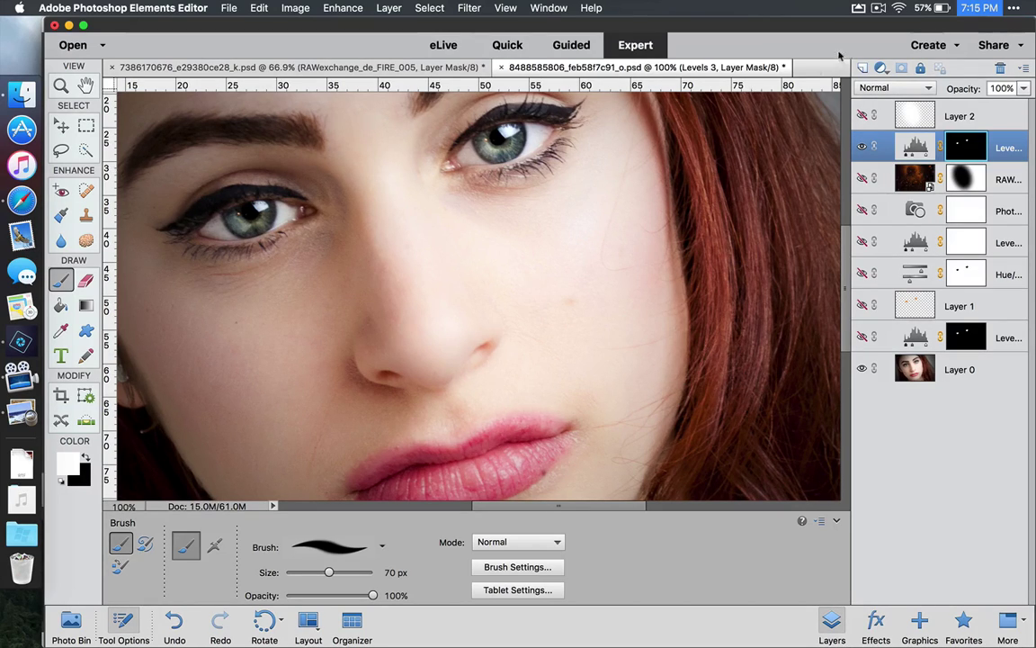
# Add a new layer above the Levels adjustment and paint both irises solid orange
pyautogui.click(861, 67)
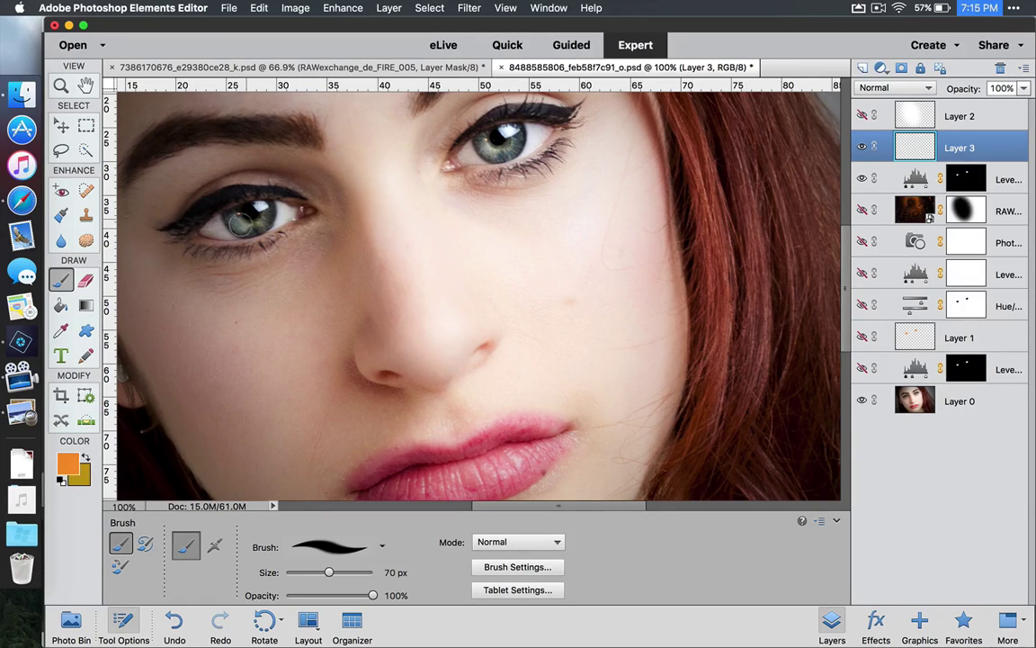
pyautogui.moveTo(242, 223)
pyautogui.mouseDown()
pyautogui.moveTo(236, 216)
pyautogui.moveTo(258, 213)
pyautogui.moveTo(208, 207)
pyautogui.mouseUp()
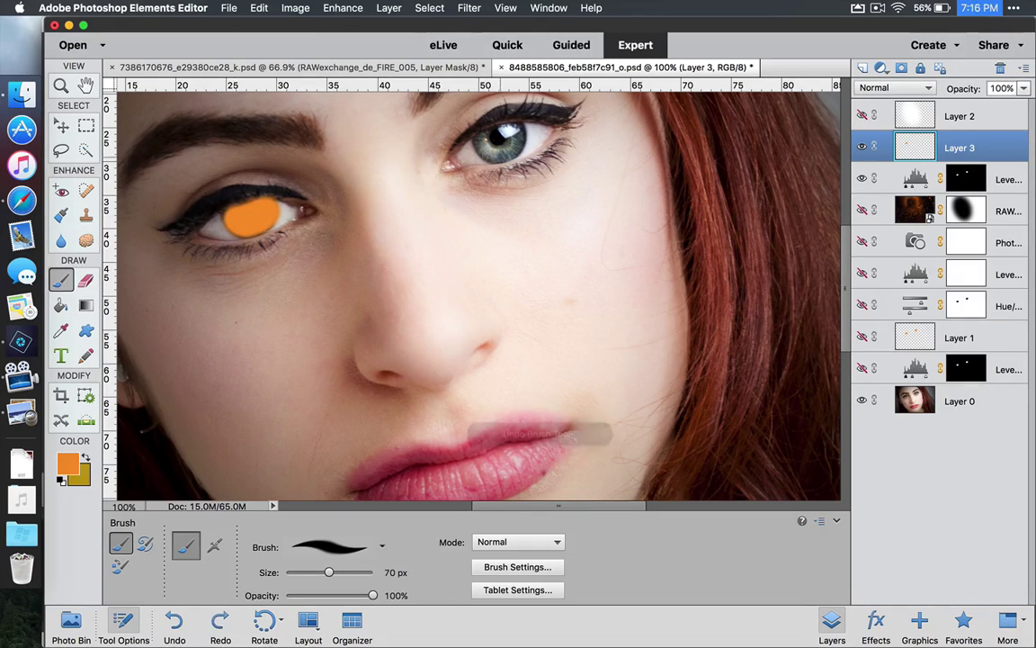
pyautogui.click(483, 144)
pyautogui.moveTo(483, 143); pyautogui.dragTo(510, 136)
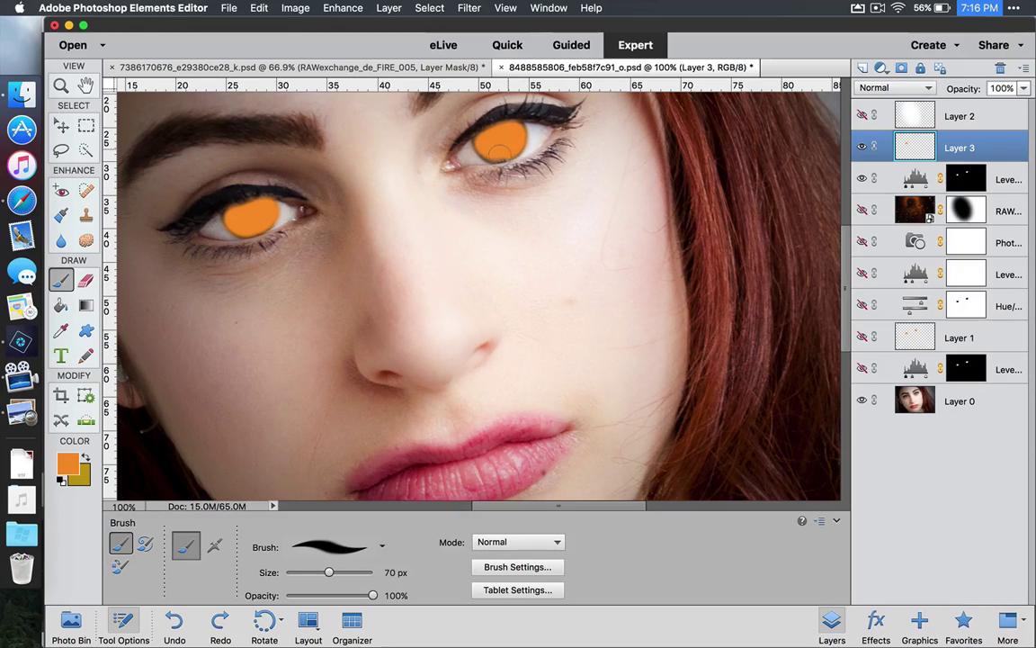
pyautogui.click(469, 151)
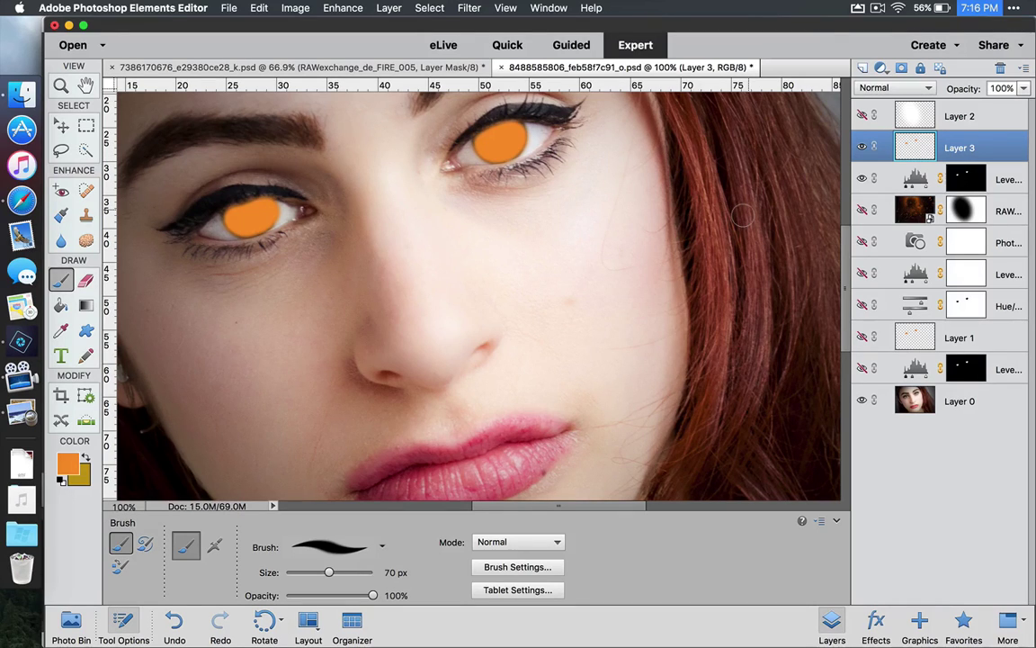
# Compare Overlay and Soft Light on the orange eye layer, then set its blend mode to Overlay
pyautogui.click(912, 88)
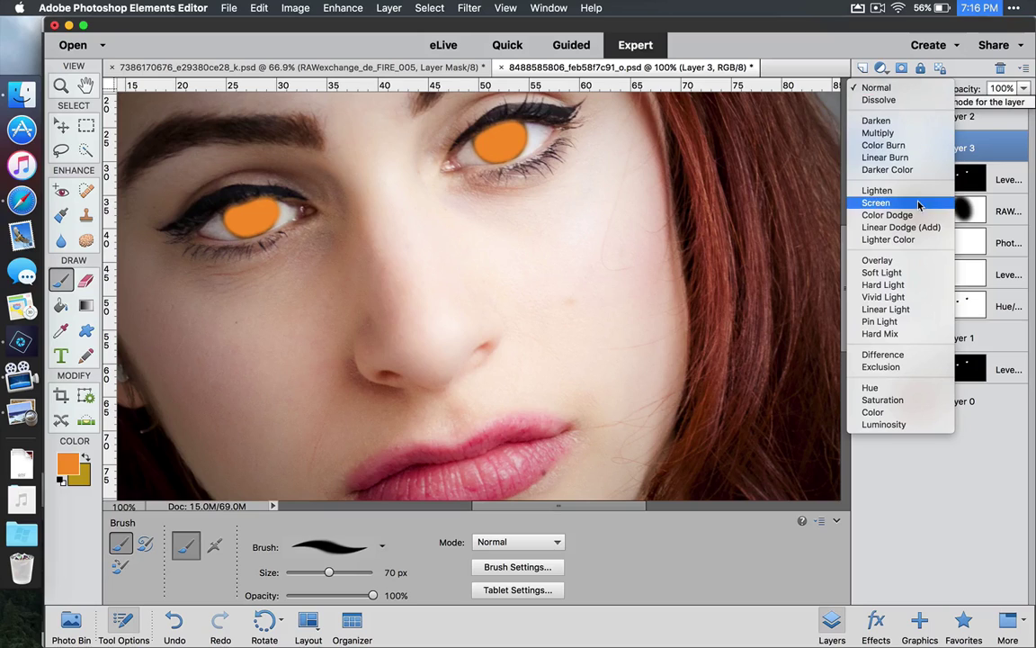
pyautogui.click(908, 260)
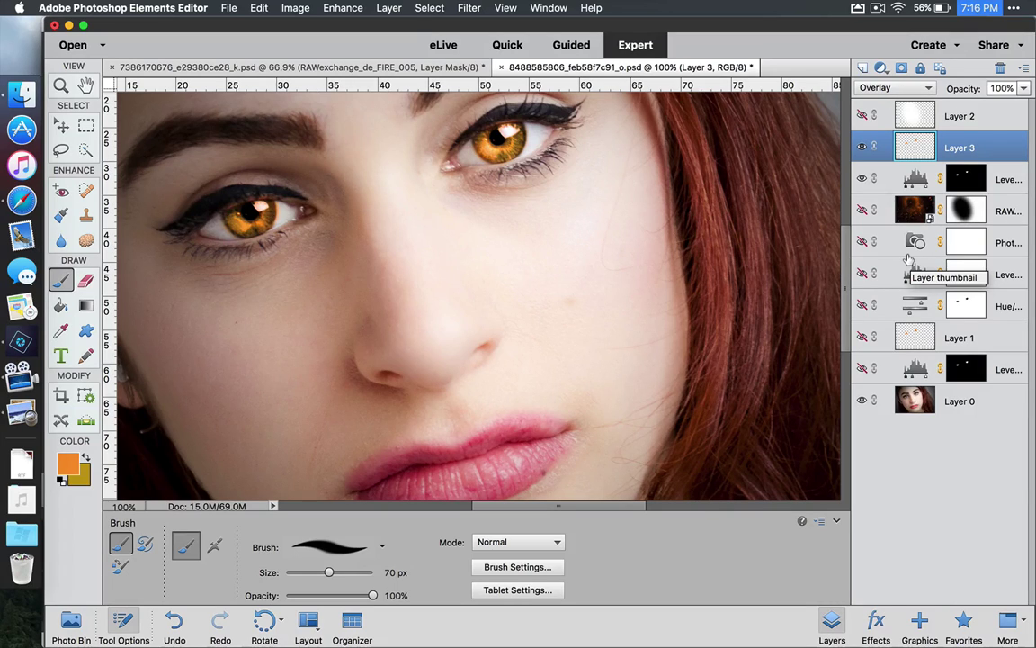
pyautogui.click(925, 88)
pyautogui.click(922, 101)
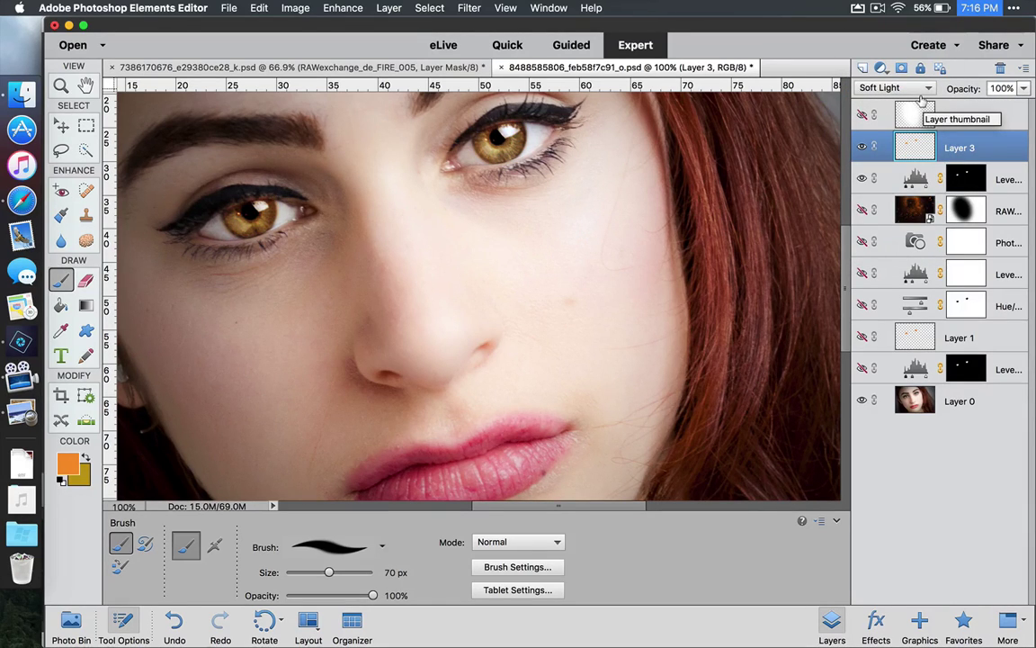
pyautogui.click(917, 88)
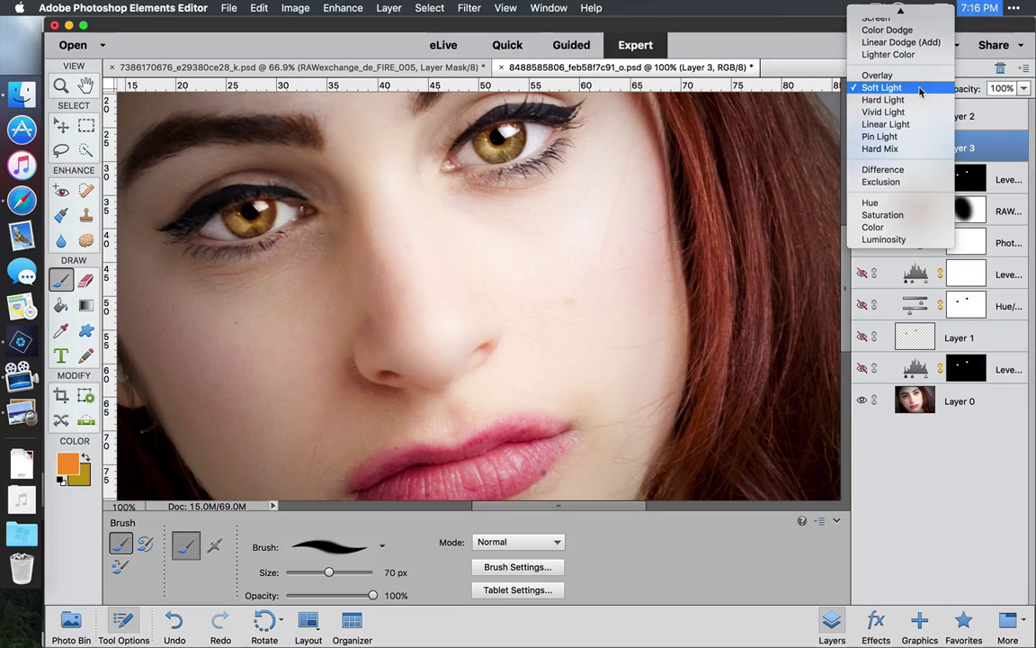
pyautogui.click(914, 76)
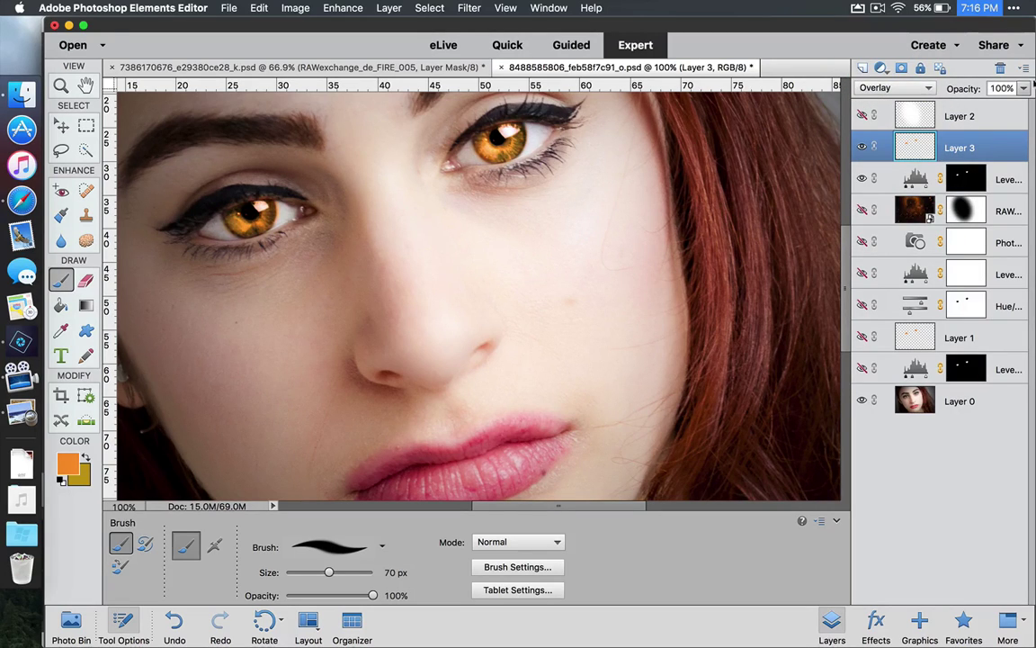
# Lower the orange eye layer's opacity slightly and select the Eraser tool
pyautogui.click(1023, 93)
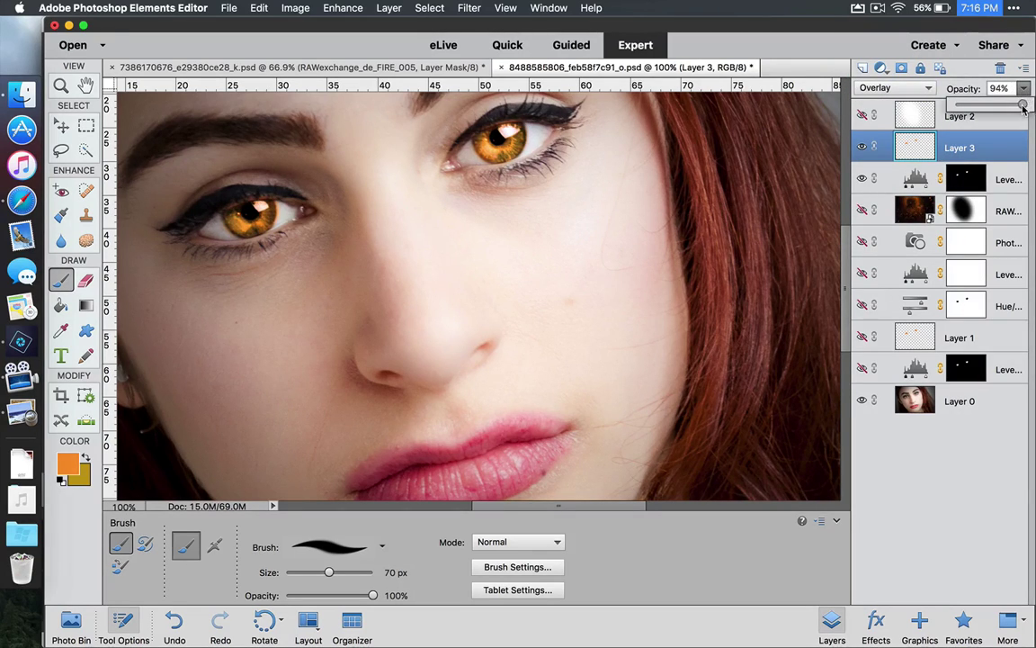
pyautogui.moveTo(1022, 106); pyautogui.dragTo(1015, 110)
pyautogui.click(84, 281)
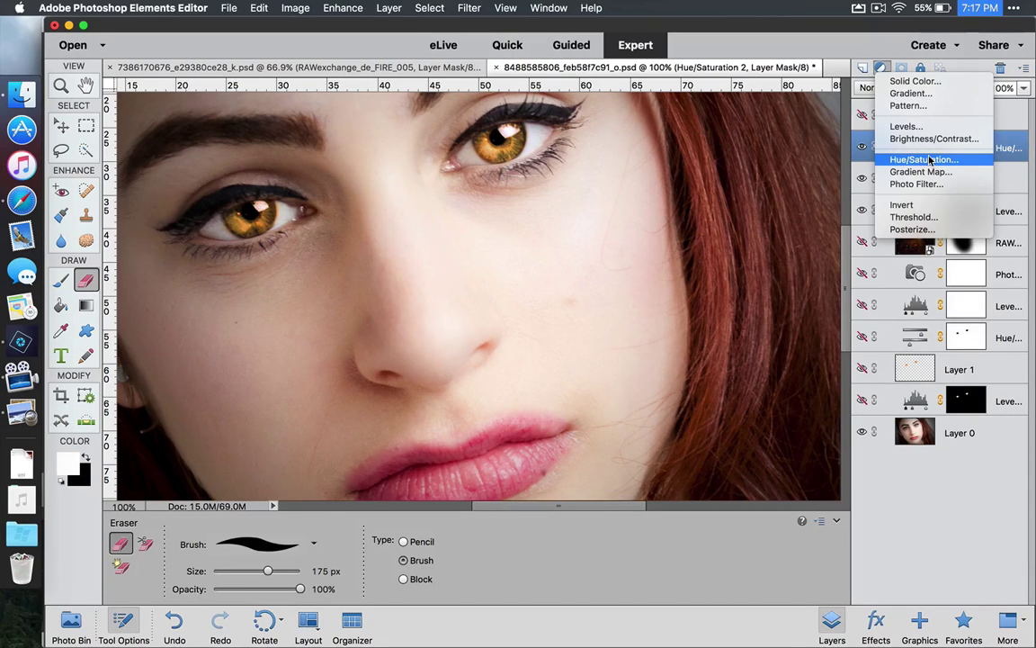
# Add a colorized Hue/Saturation adjustment layer with hue 25, saturation 45 and lightness -9, and fit the whole portrait in view
pyautogui.click(930, 160)
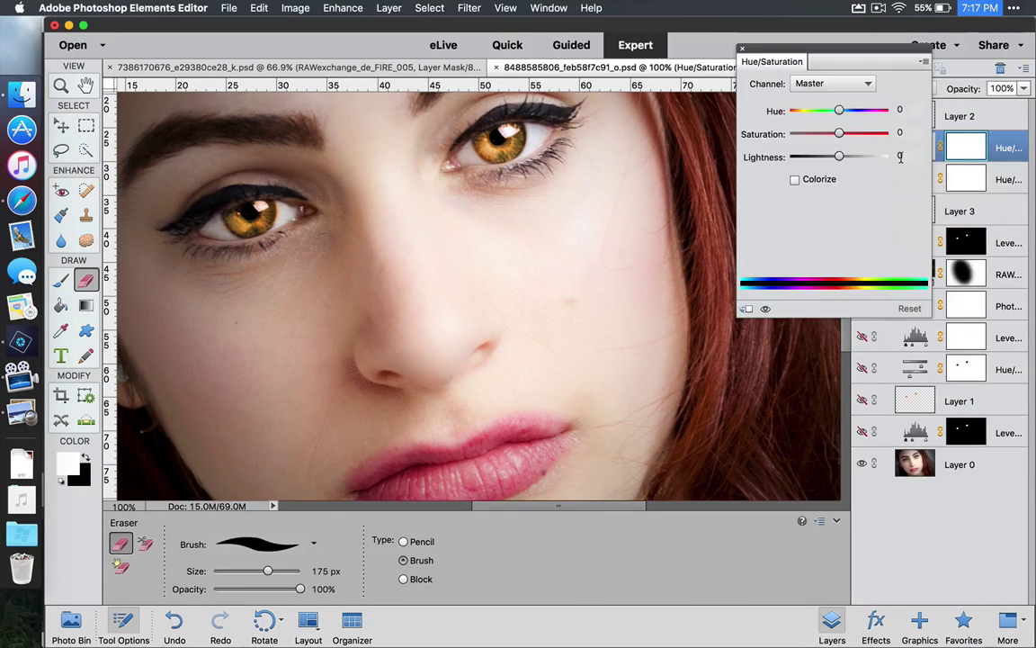
pyautogui.click(795, 180)
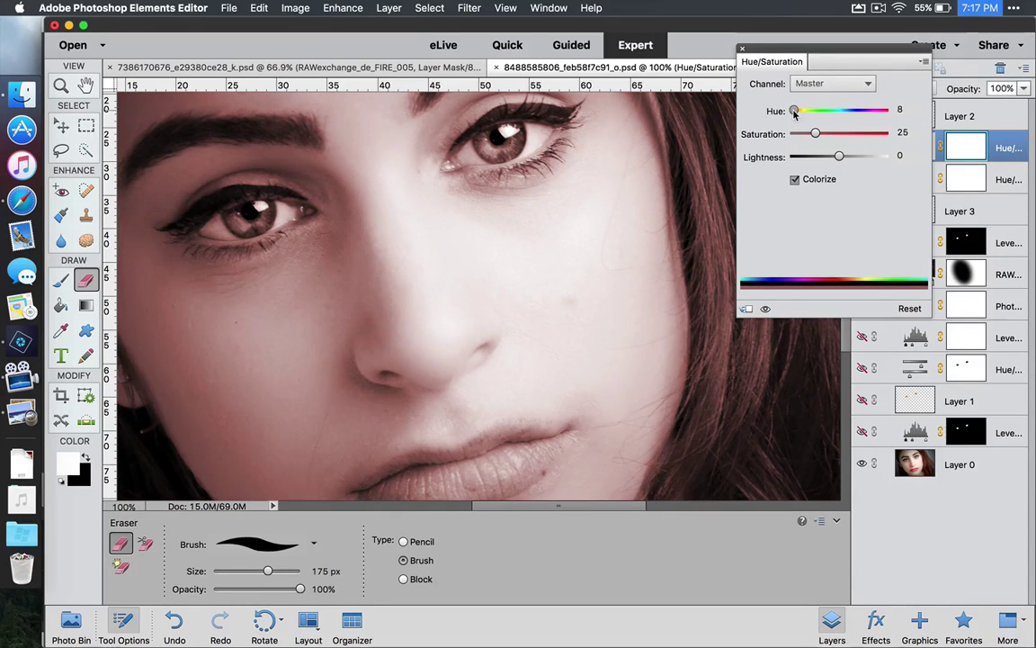
pyautogui.moveTo(792, 111); pyautogui.dragTo(835, 163)
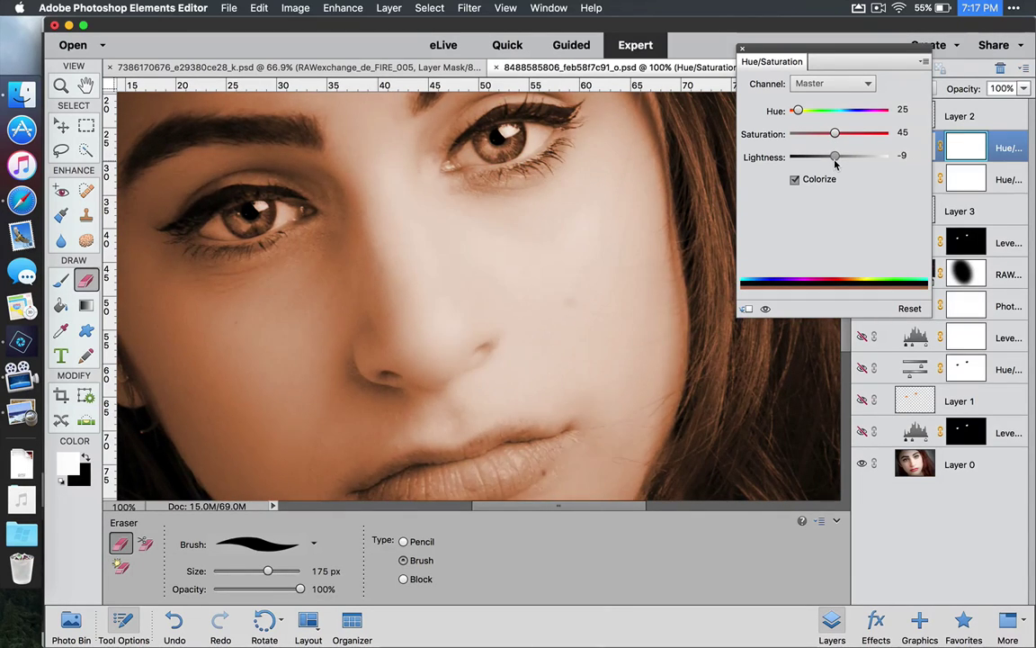
pyautogui.click(742, 48)
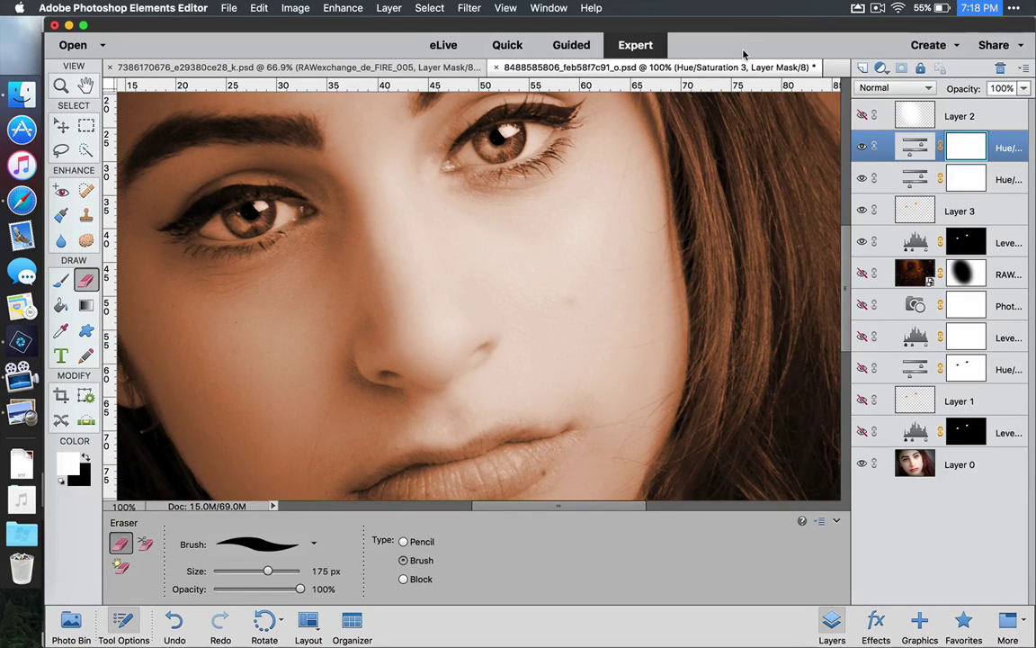
pyautogui.press('super')
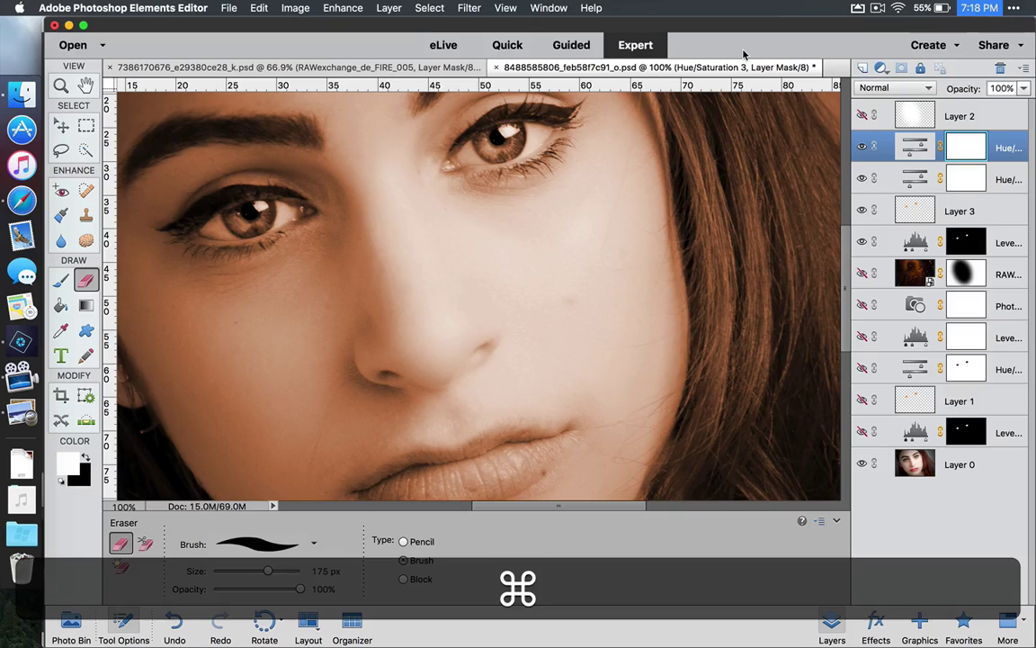
pyautogui.press('super+0')
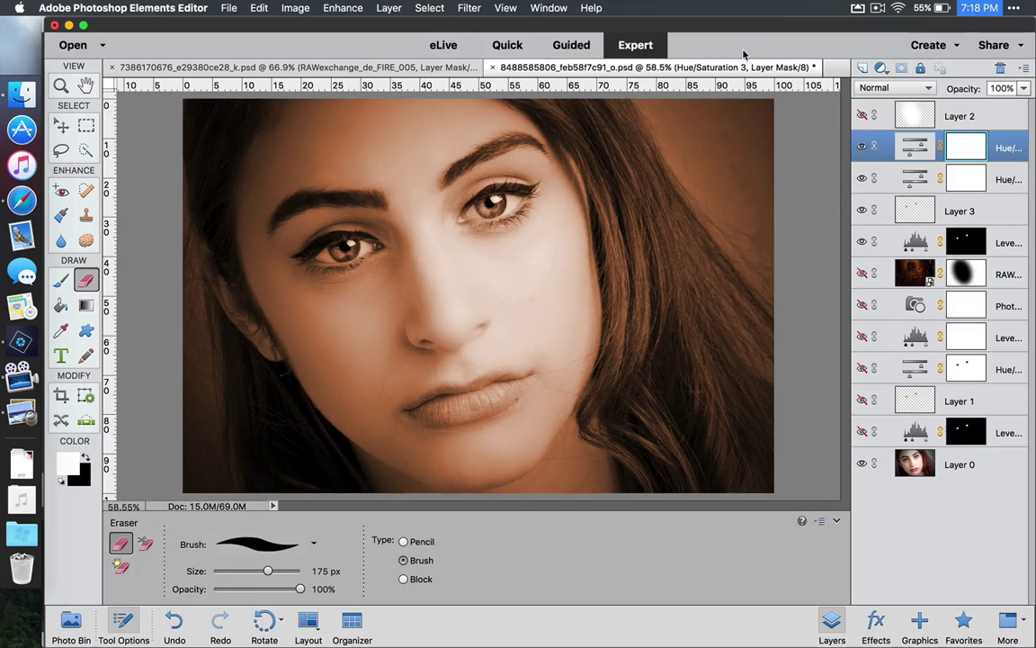
# Add a Levels adjustment layer above the Hue/Saturation layers with shadows 15, midtones 1.00 and highlights 230
pyautogui.click(882, 68)
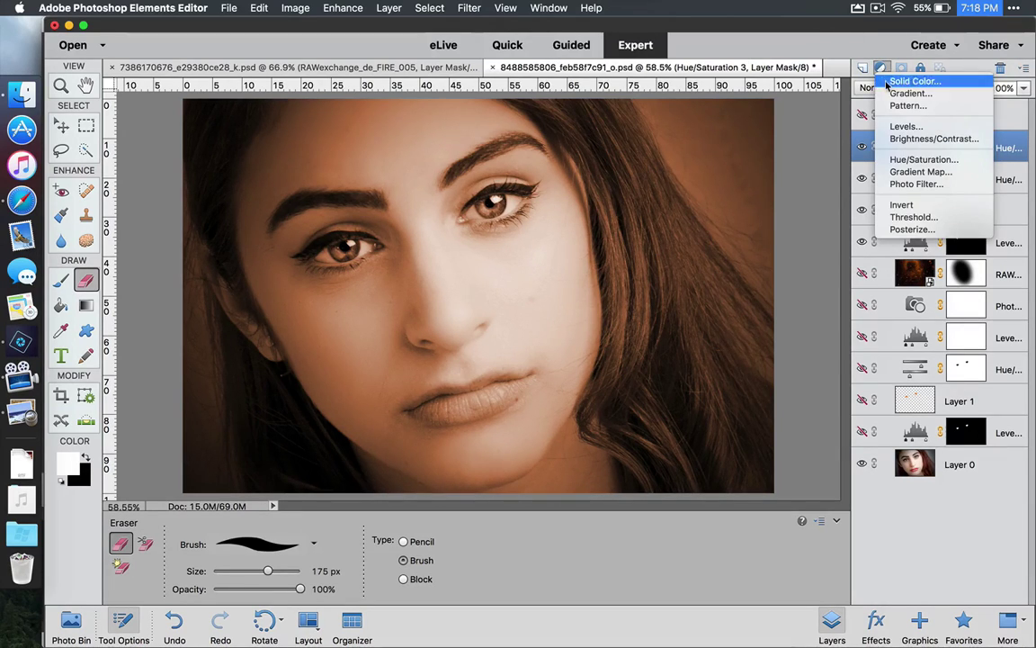
pyautogui.click(787, 40)
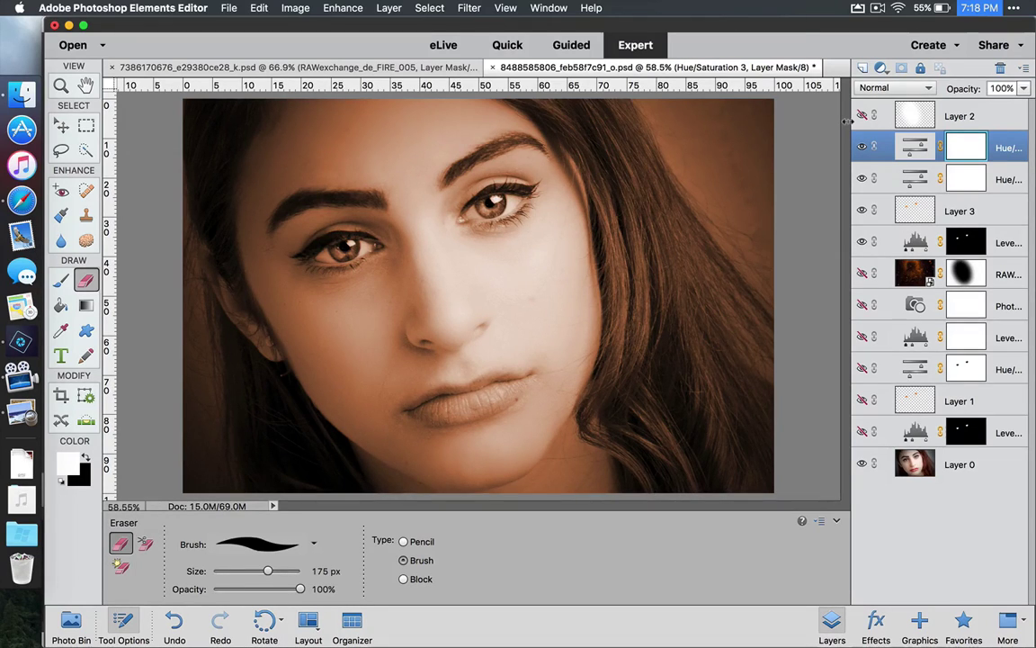
pyautogui.click(883, 69)
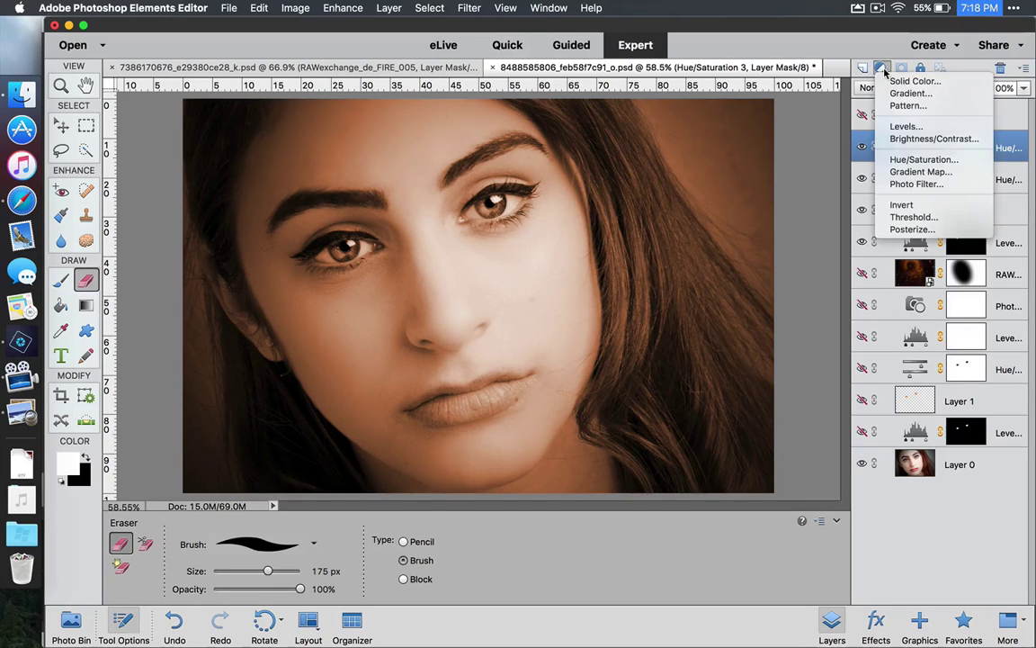
pyautogui.click(897, 127)
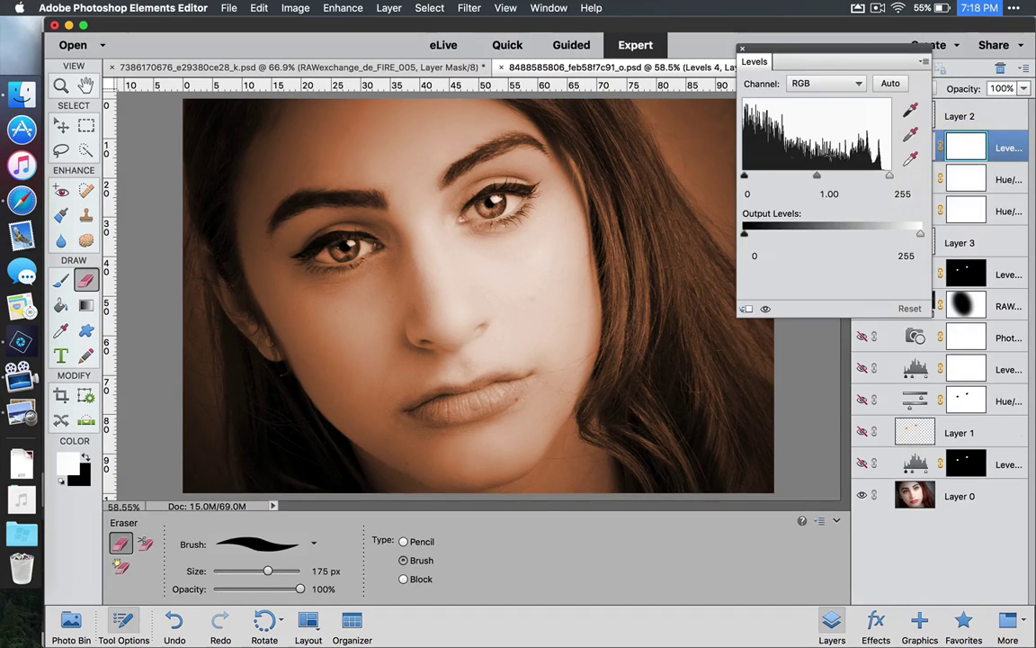
pyautogui.moveTo(745, 176); pyautogui.dragTo(753, 176)
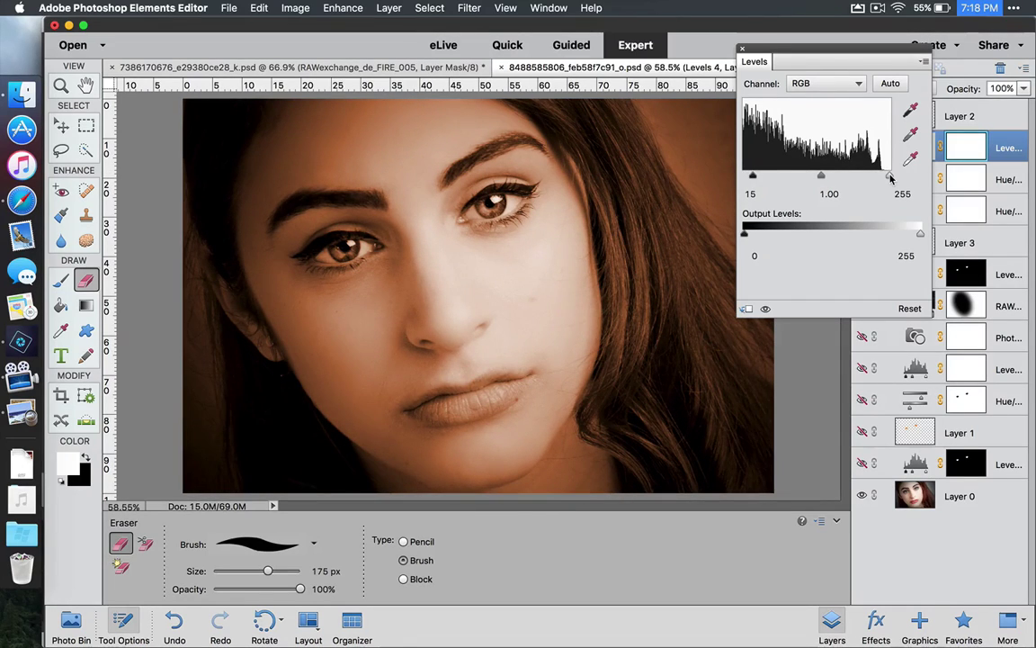
pyautogui.moveTo(889, 177); pyautogui.dragTo(877, 177)
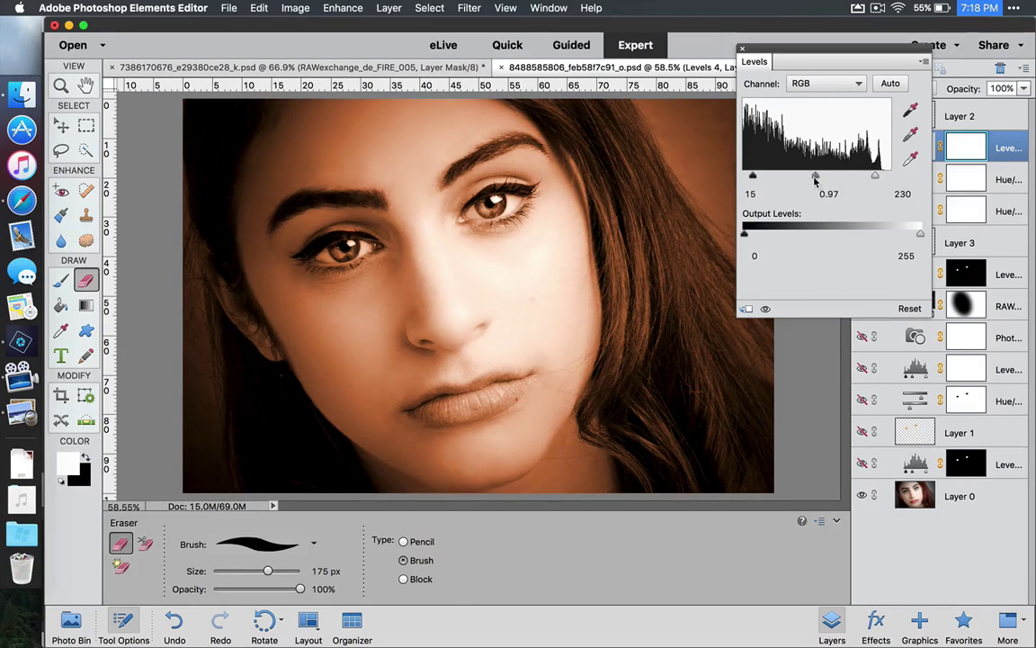
pyautogui.moveTo(816, 181)
pyautogui.mouseDown()
pyautogui.moveTo(806, 179)
pyautogui.moveTo(815, 181)
pyautogui.mouseUp()
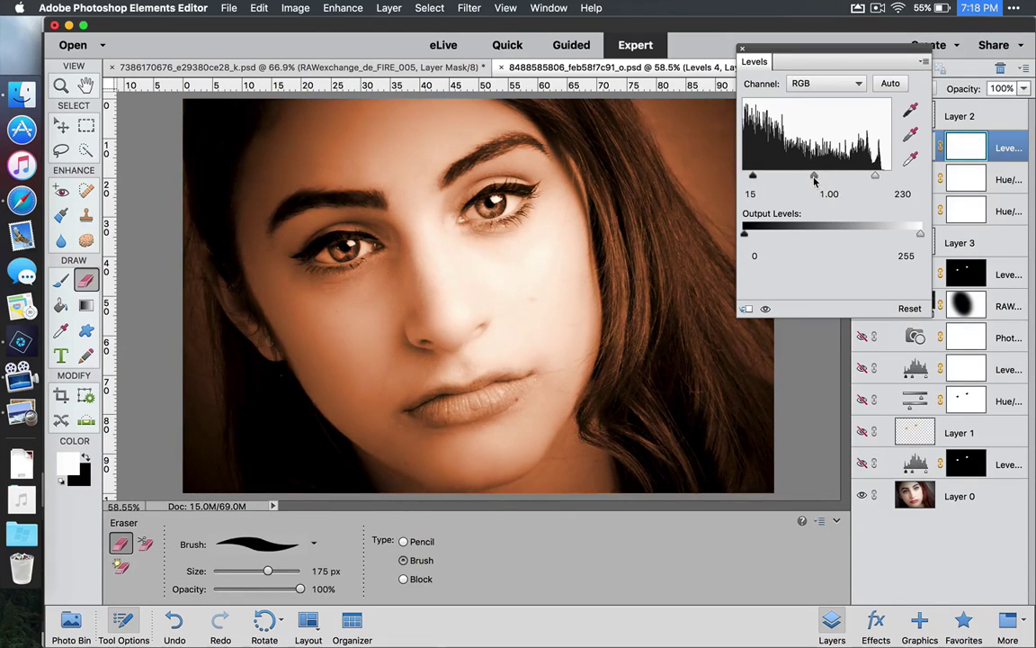
pyautogui.click(742, 49)
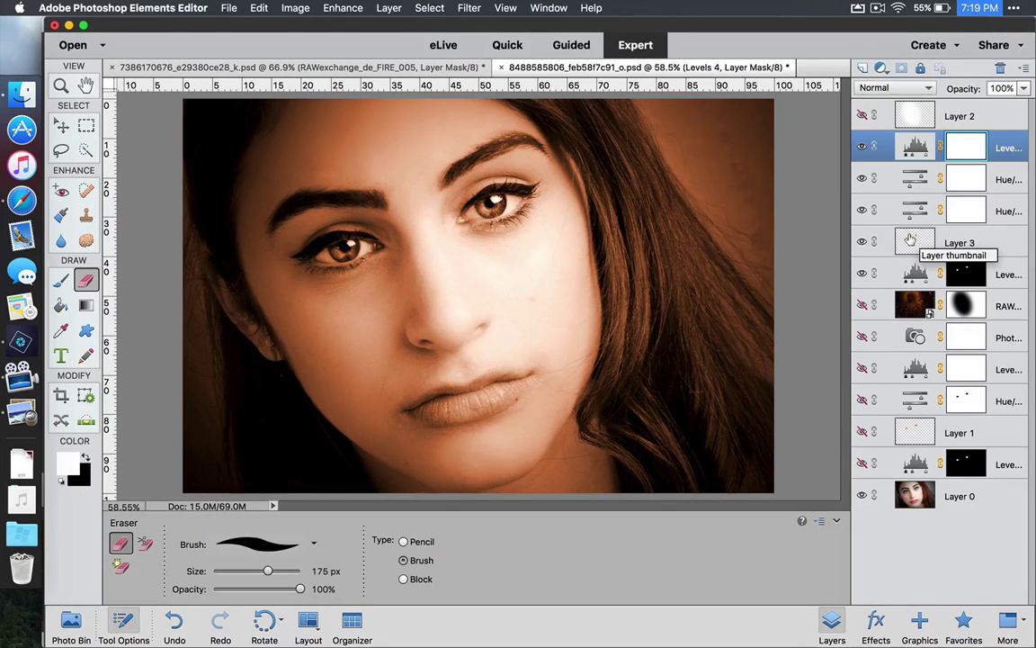
# Move the orange eye layer to the top of the layer stack and place RAWexchange_de_FIRE_016.jpg above it at its default size
pyautogui.moveTo(911, 240); pyautogui.dragTo(908, 113)
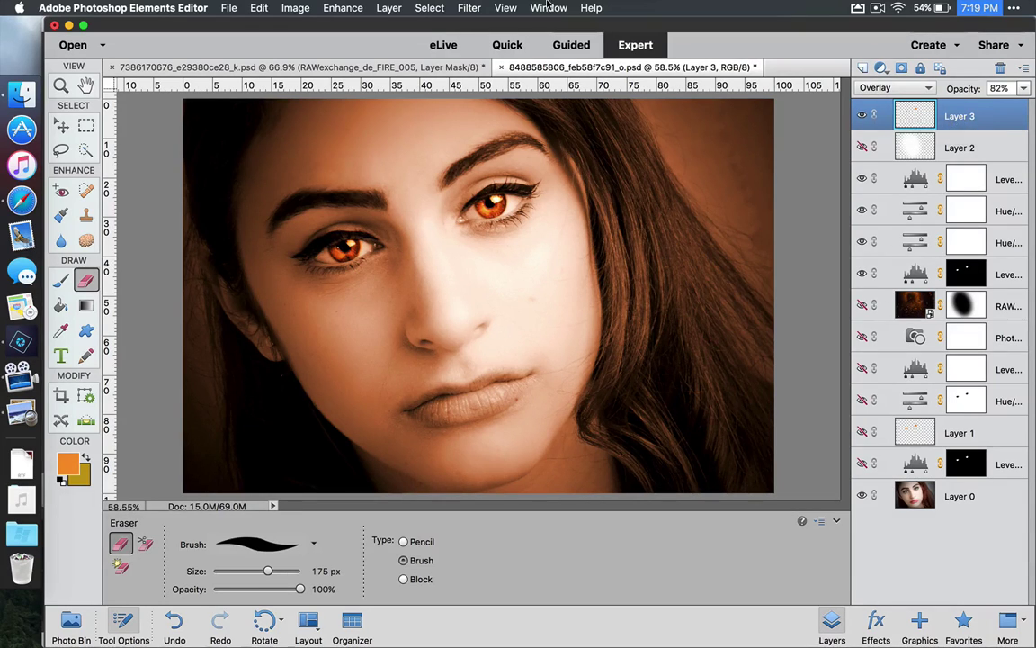
pyautogui.click(229, 7)
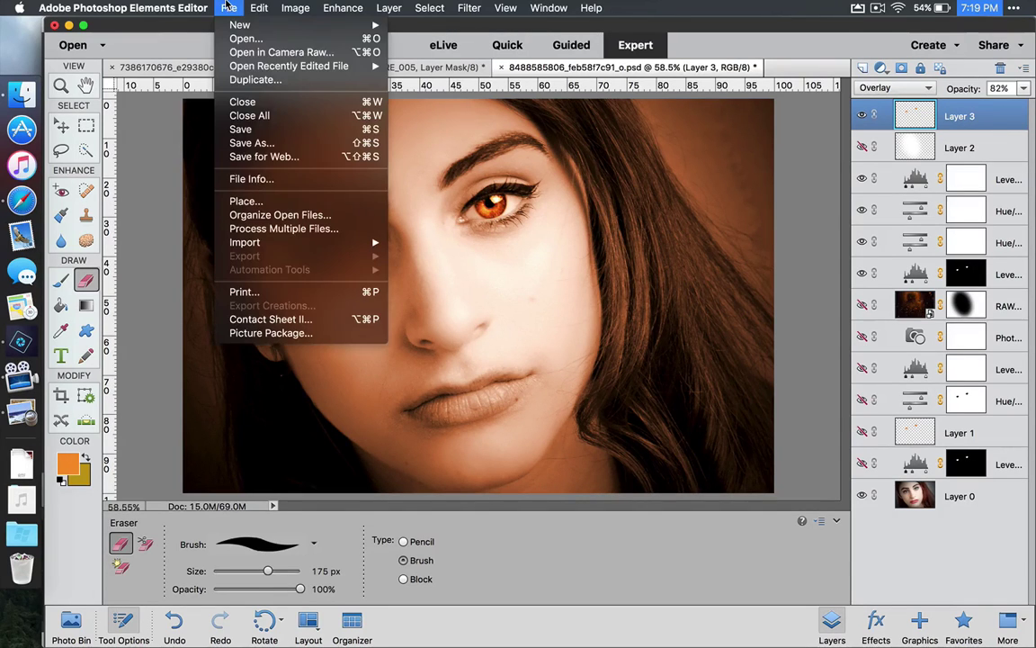
pyautogui.click(261, 201)
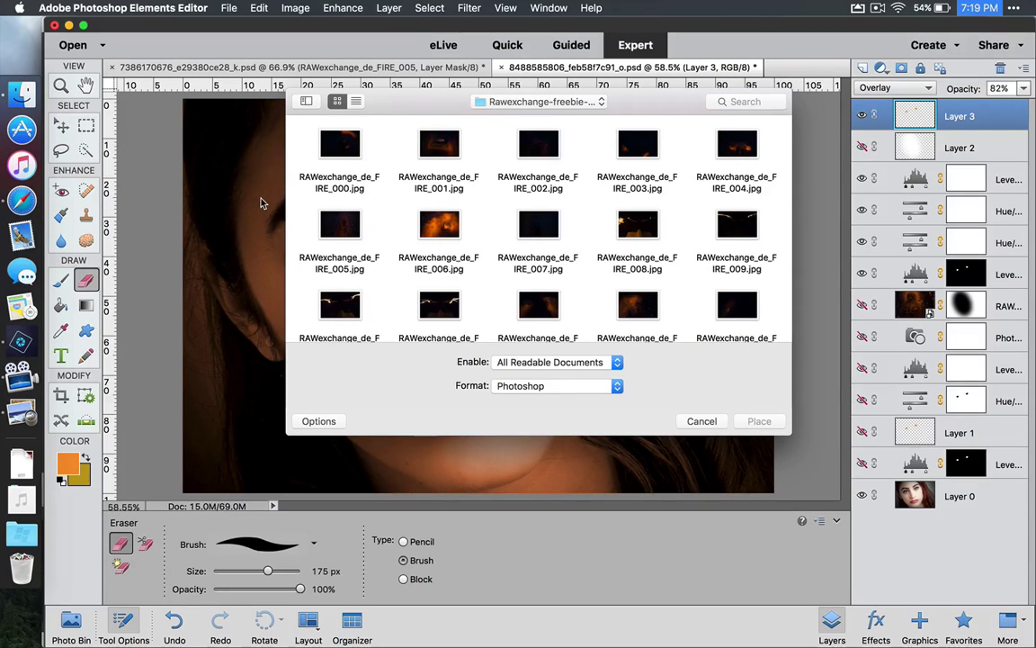
pyautogui.scroll(-5, 531, 231)
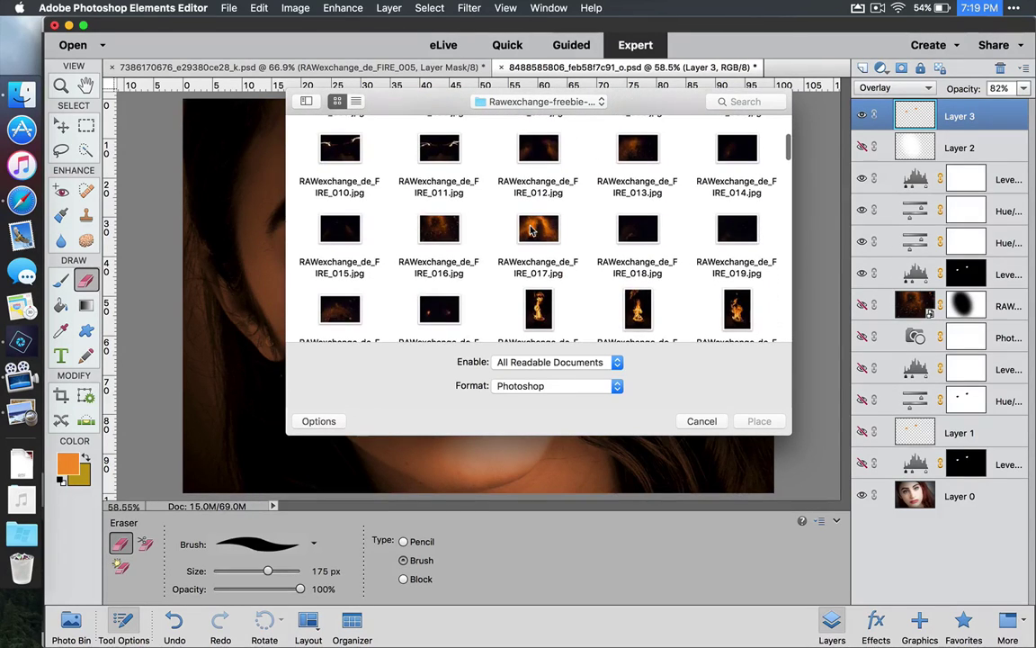
pyautogui.click(439, 232)
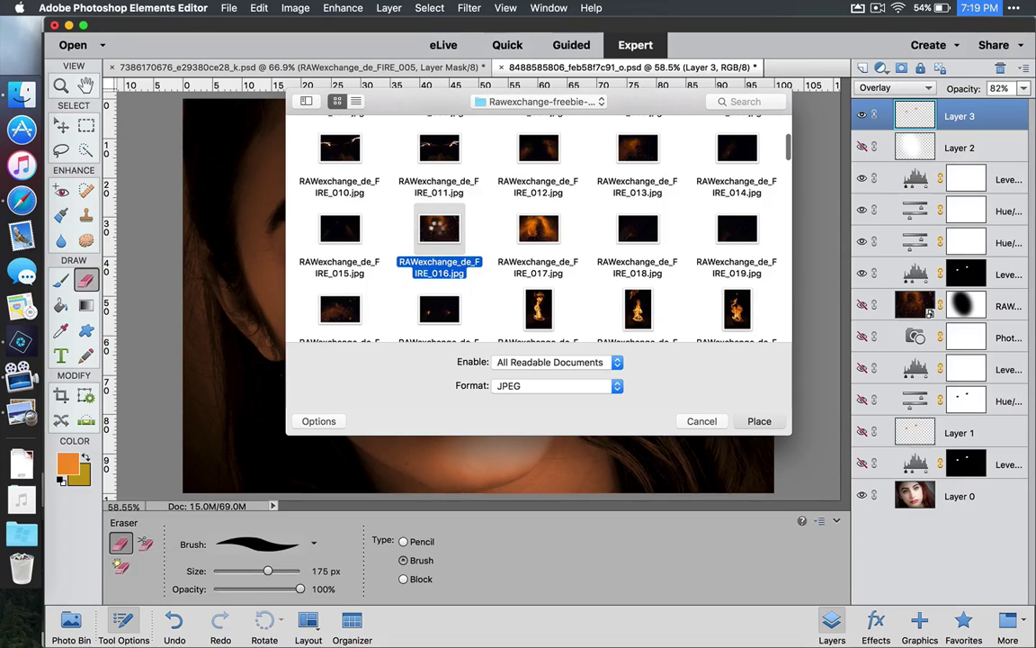
pyautogui.doubleClick(436, 230)
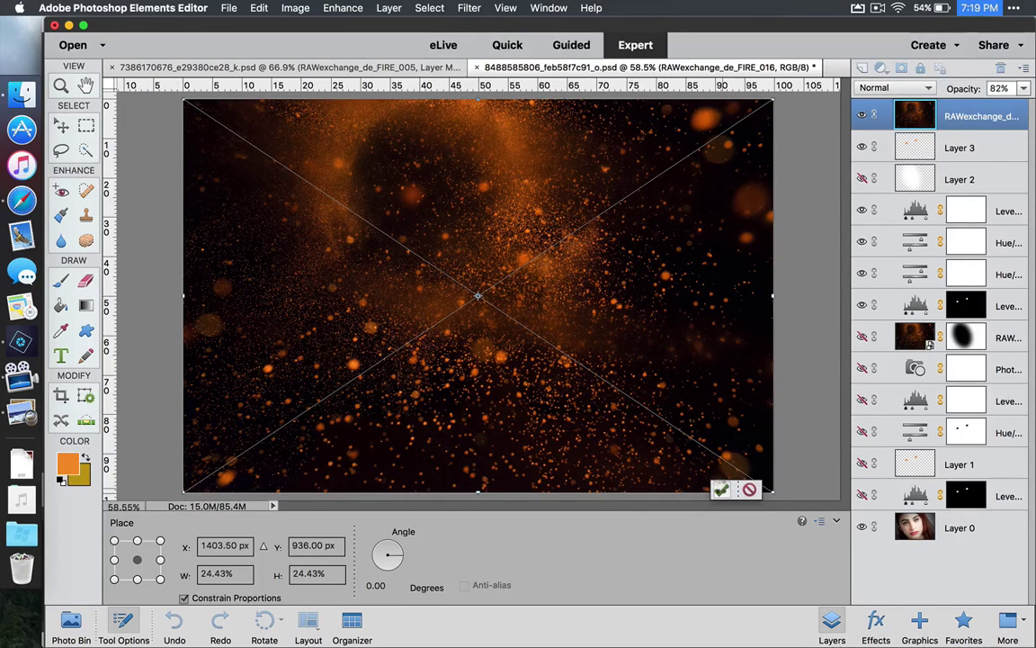
pyautogui.click(721, 490)
pyautogui.press('e')
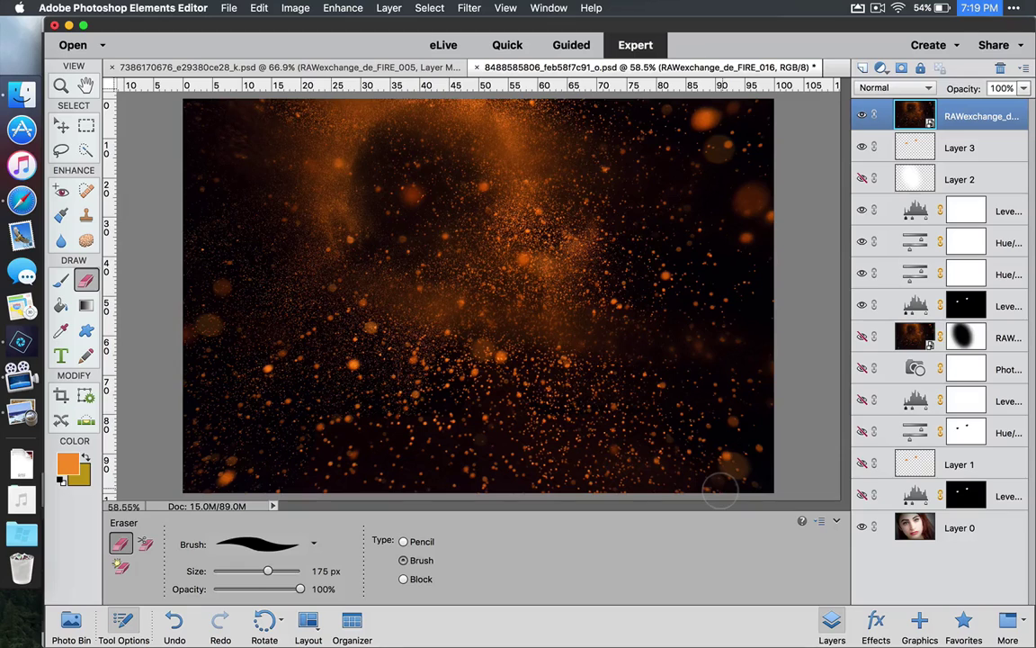
# Try the Screen blend mode on the placed spark layer, then set it to Lighten
pyautogui.click(910, 85)
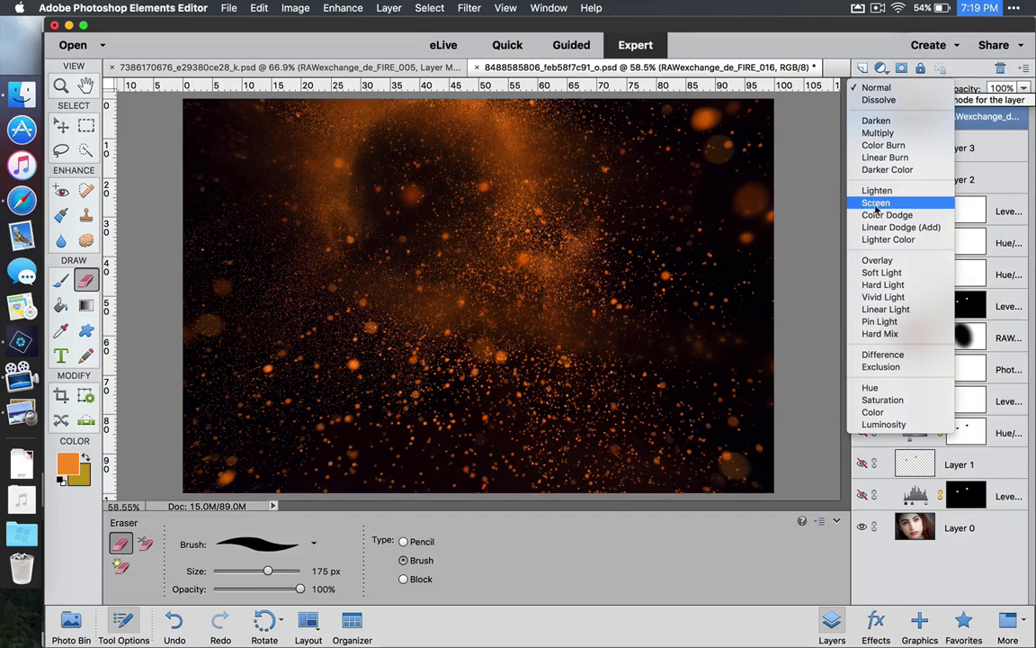
pyautogui.click(878, 205)
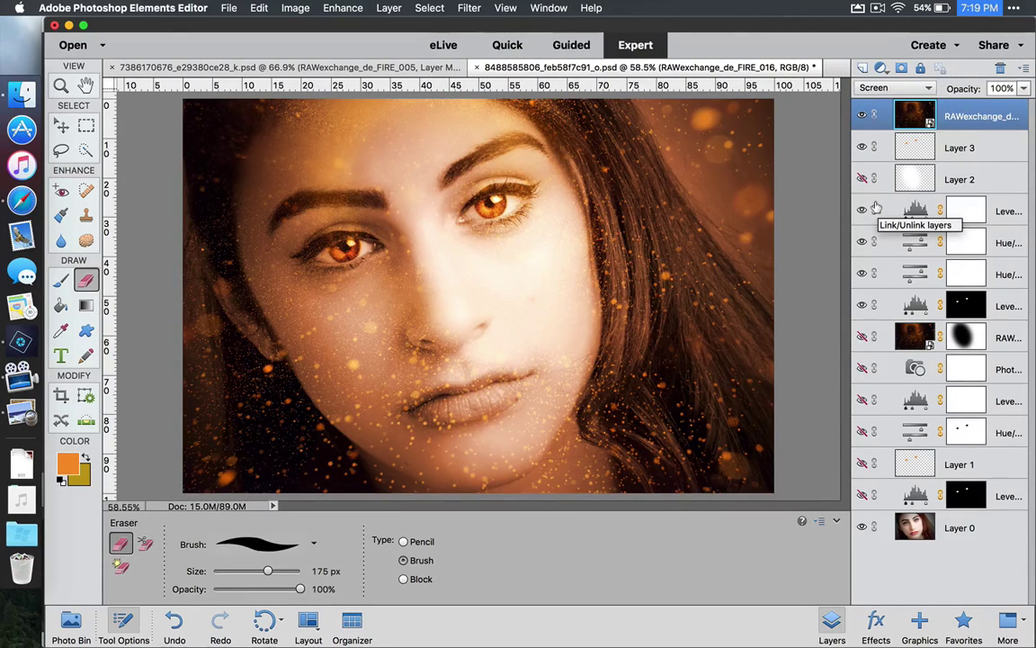
pyautogui.click(911, 88)
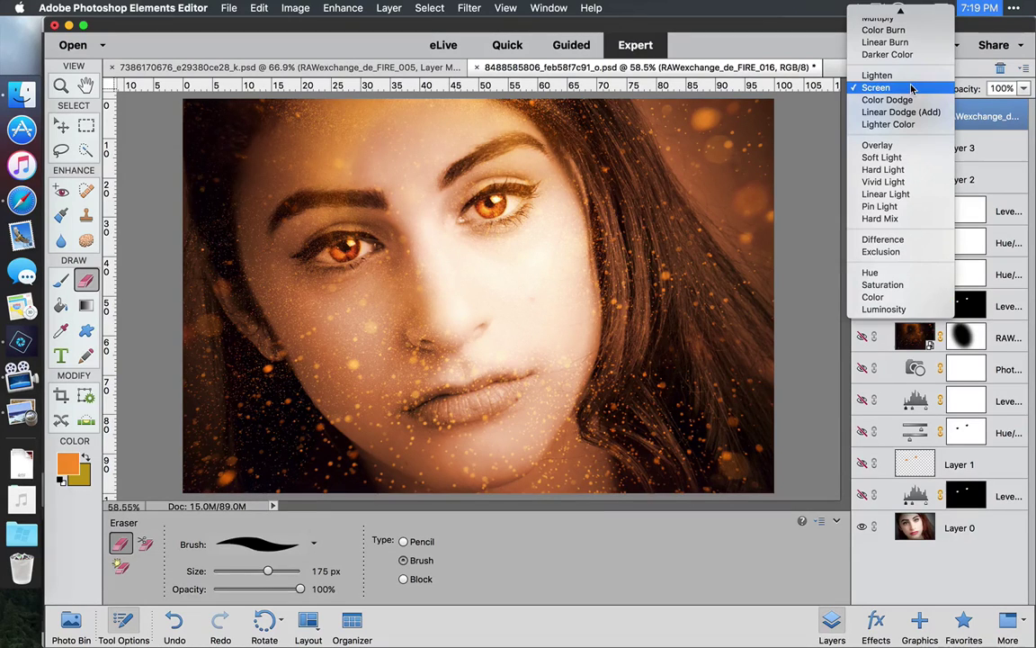
pyautogui.click(908, 75)
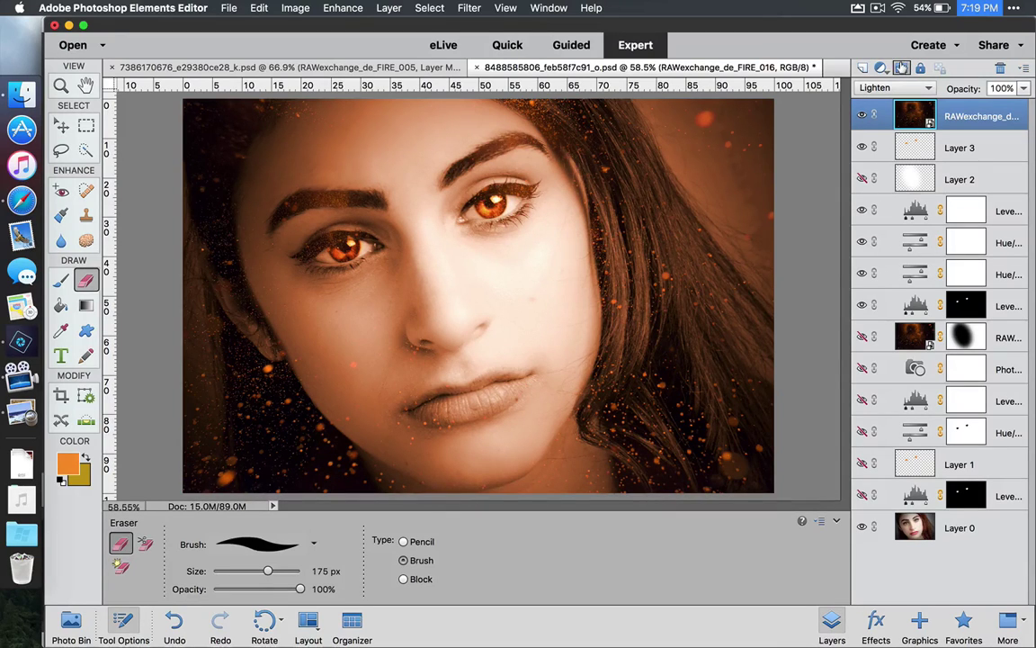
# Add a layer mask to the spark layer and draw a reversed black-and-white radial gradient on it from the nose bridge to the portrait's left edge
pyautogui.click(901, 67)
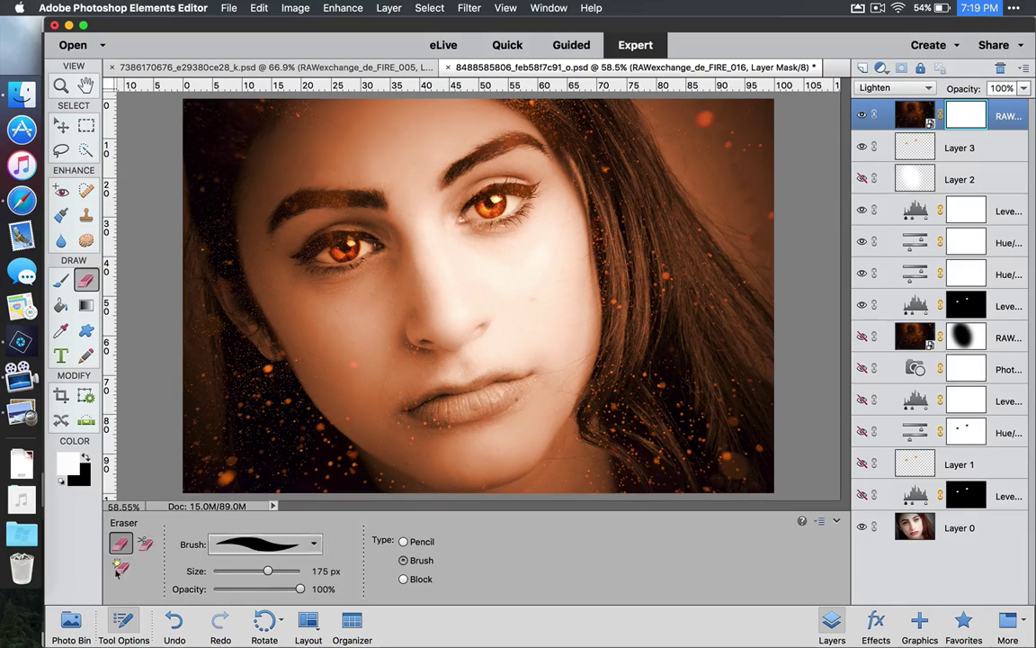
pyautogui.click(85, 306)
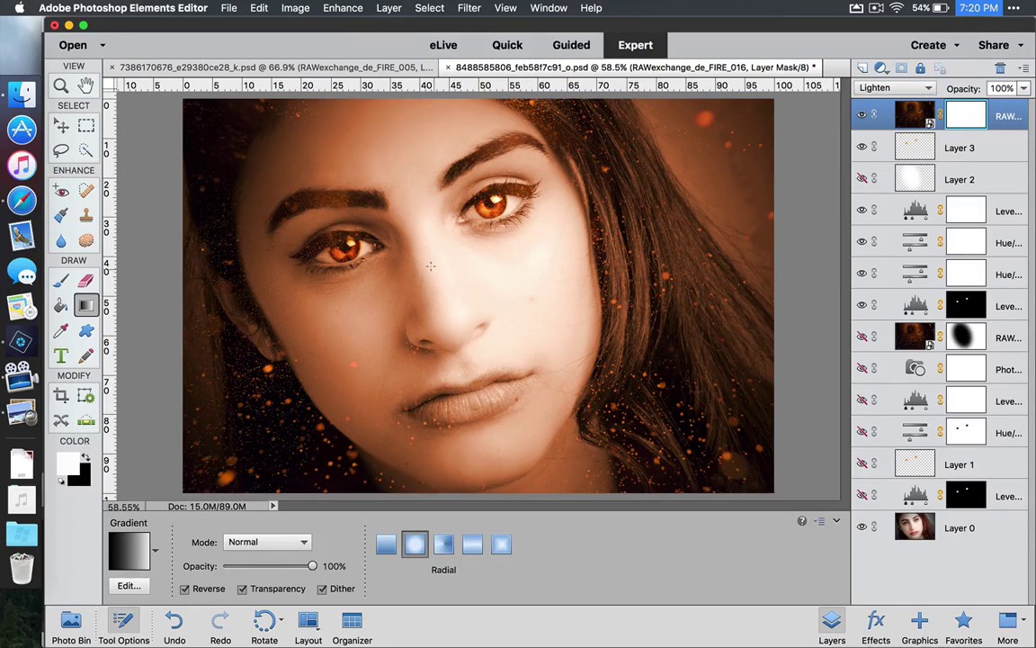
pyautogui.moveTo(430, 267); pyautogui.dragTo(183, 158)
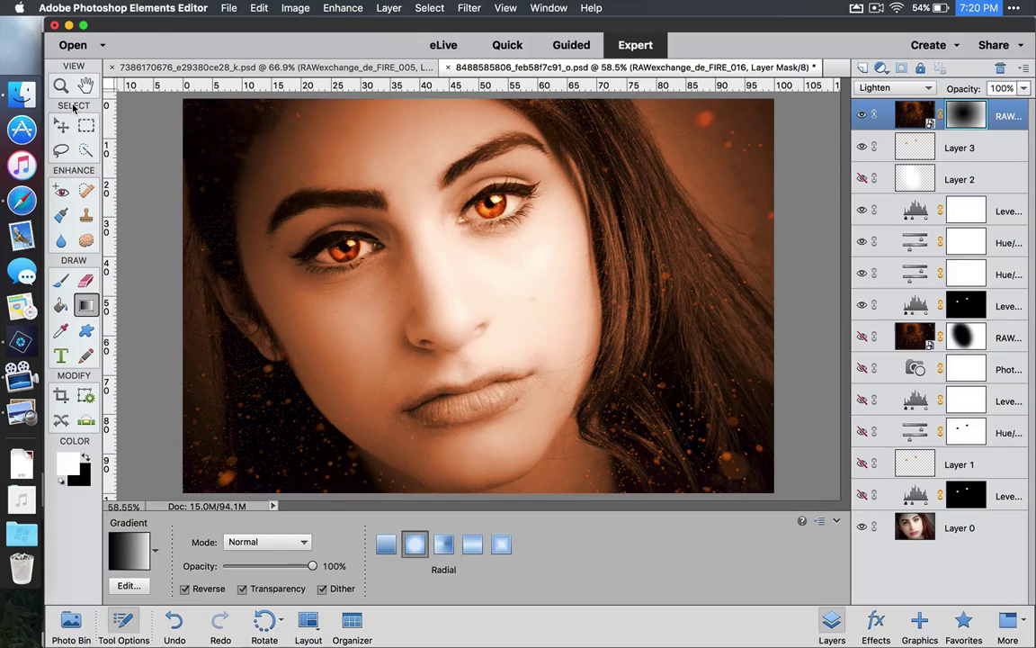